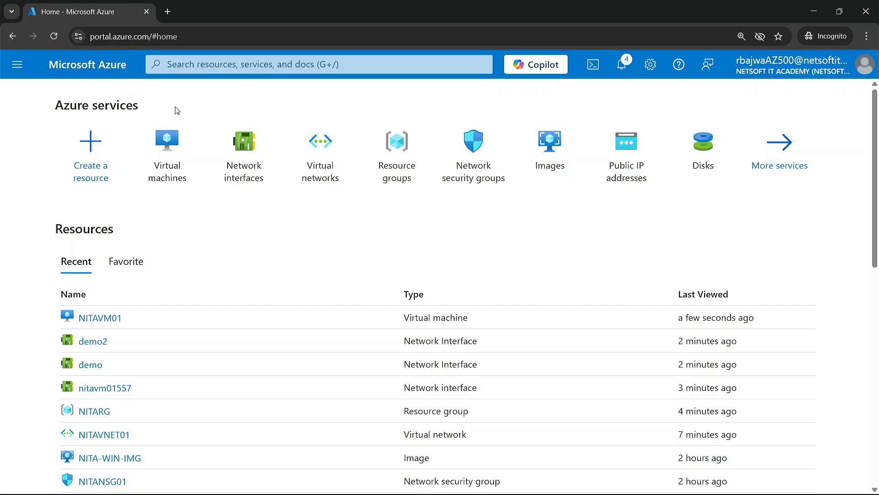
# Open the overview of the NITAVM01 virtual machine to check its status and details.
pyautogui.click(166, 142)
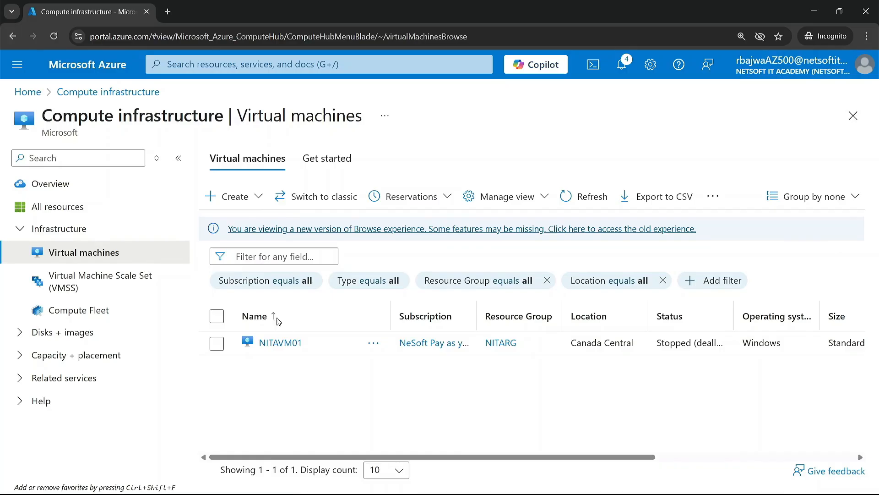
pyautogui.click(280, 343)
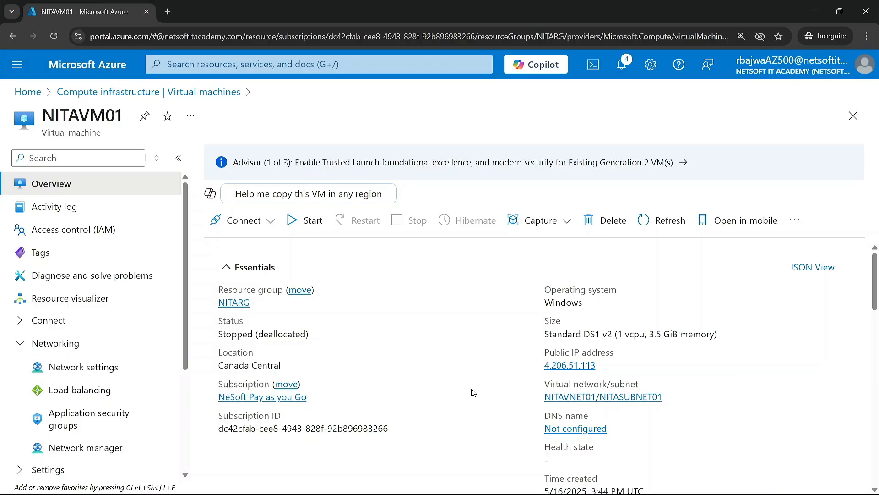
# Start creating a network interface named DEMONIC in the resource group NITARG.
pyautogui.click(296, 67)
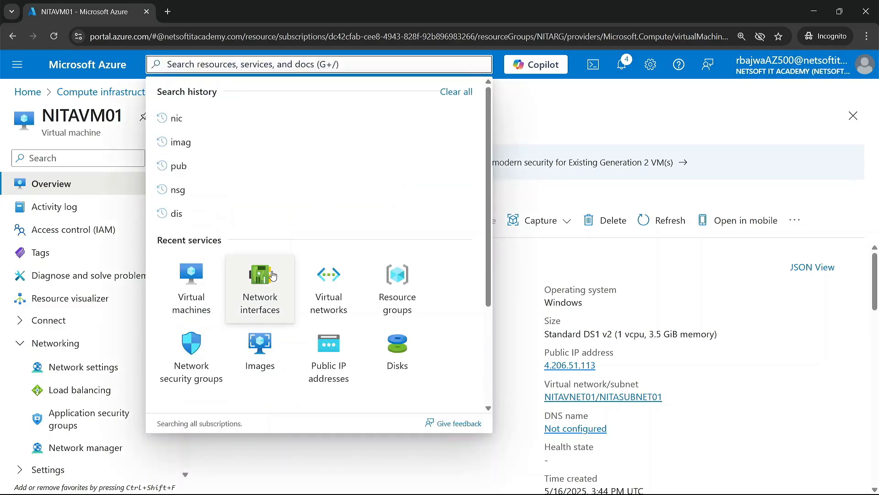
pyautogui.click(258, 276)
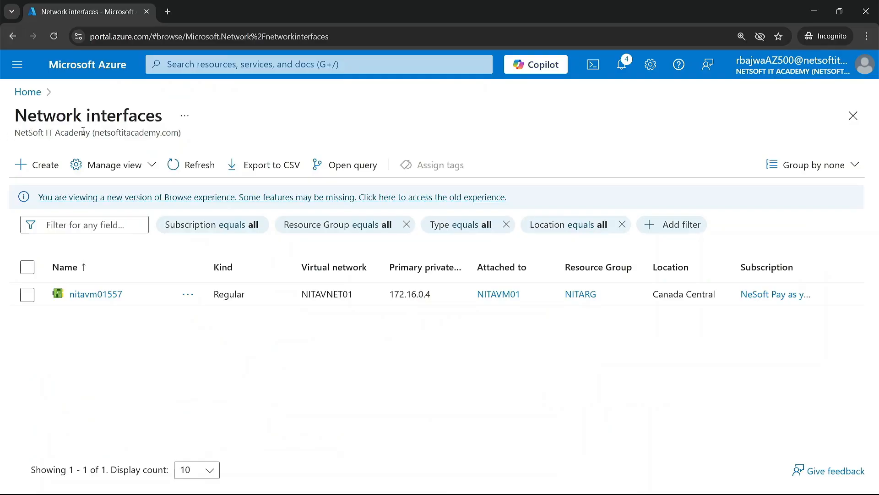
pyautogui.click(41, 167)
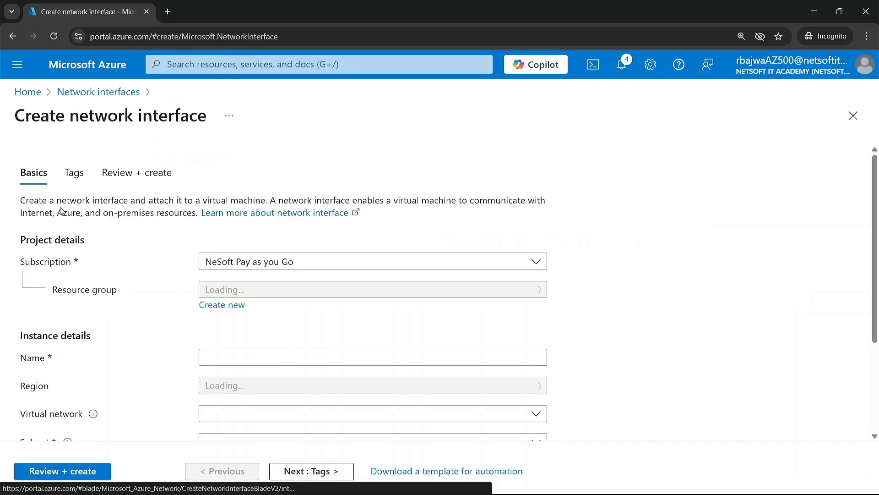
pyautogui.click(255, 290)
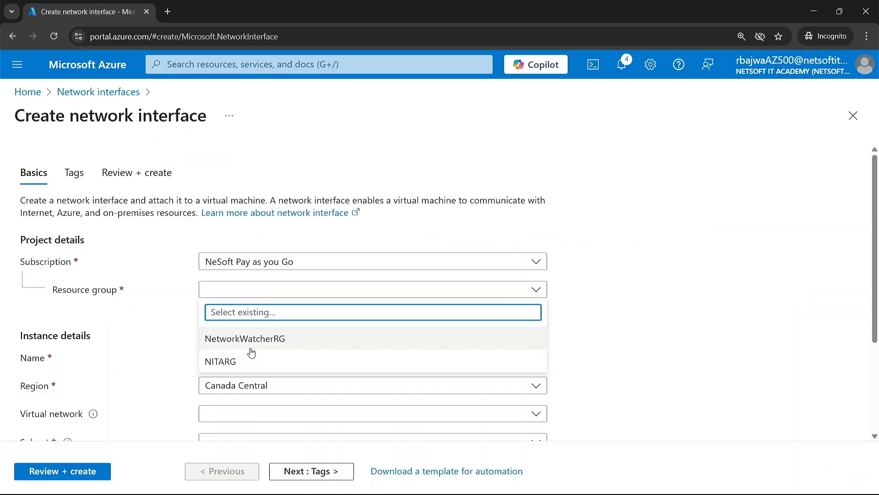
pyautogui.click(232, 361)
pyautogui.click(229, 358)
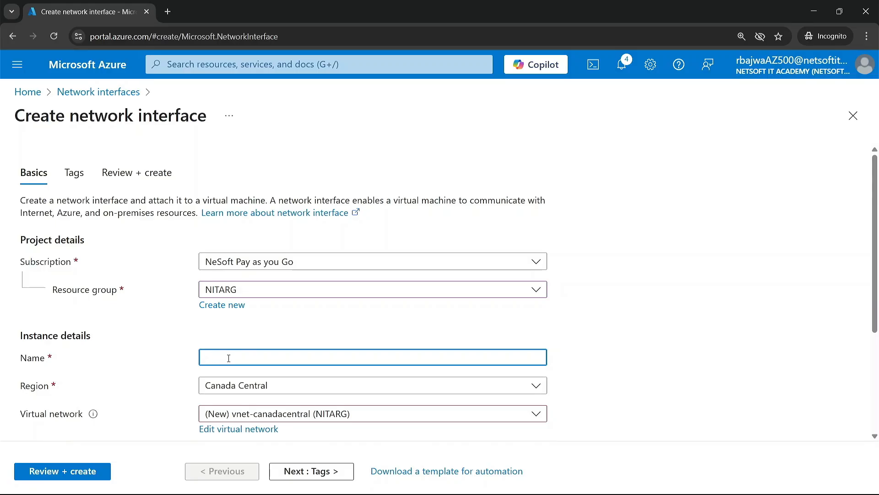
pyautogui.write('DEMONIC')
# Place the new network interface in virtual network NITAVNET01 with the new subnet snet-canadacentral-1.
pyautogui.scroll(-3, 265, 403)
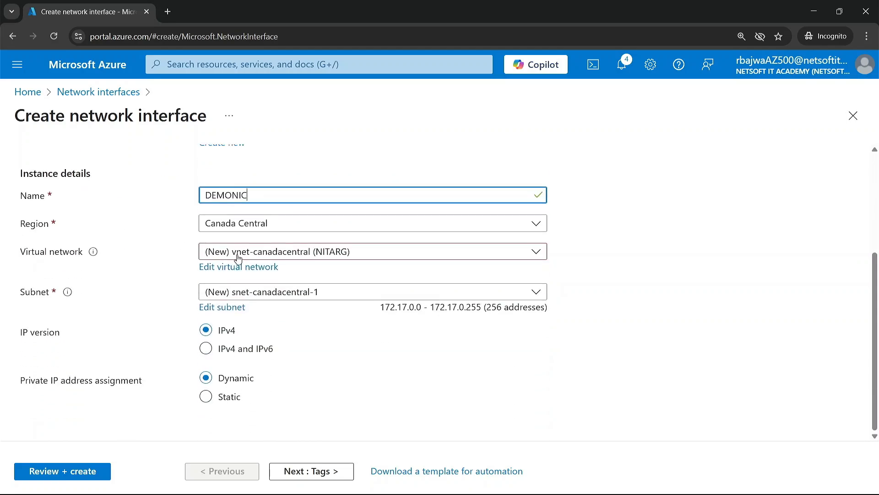
pyautogui.click(275, 252)
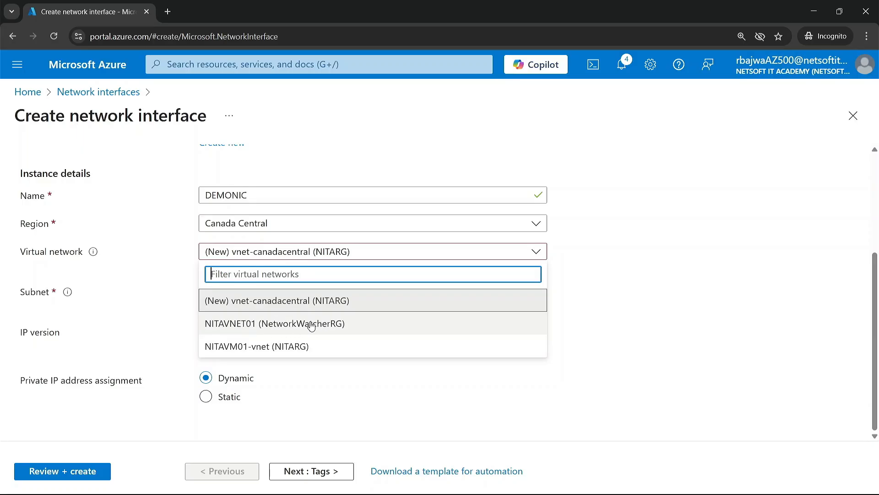
pyautogui.click(236, 329)
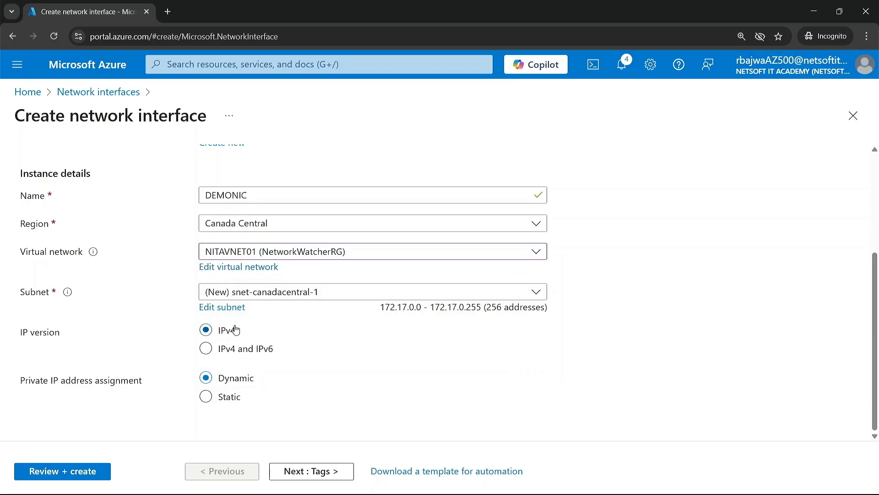
pyautogui.click(266, 293)
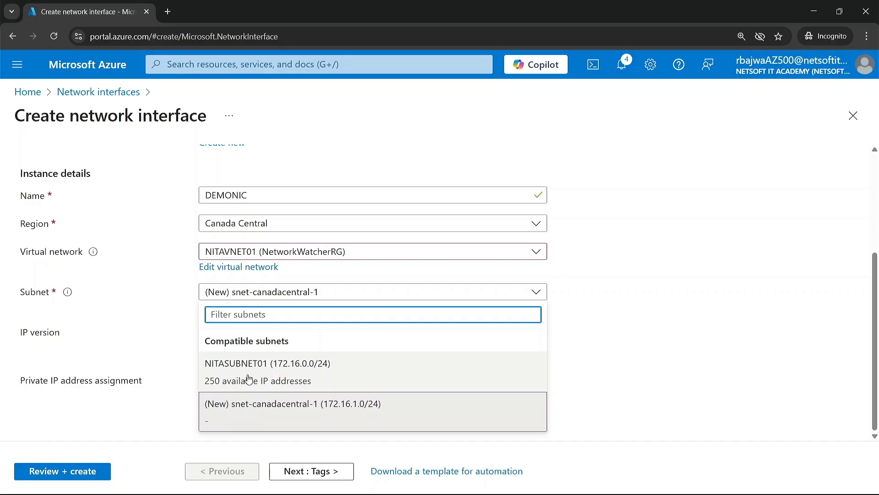
pyautogui.click(281, 409)
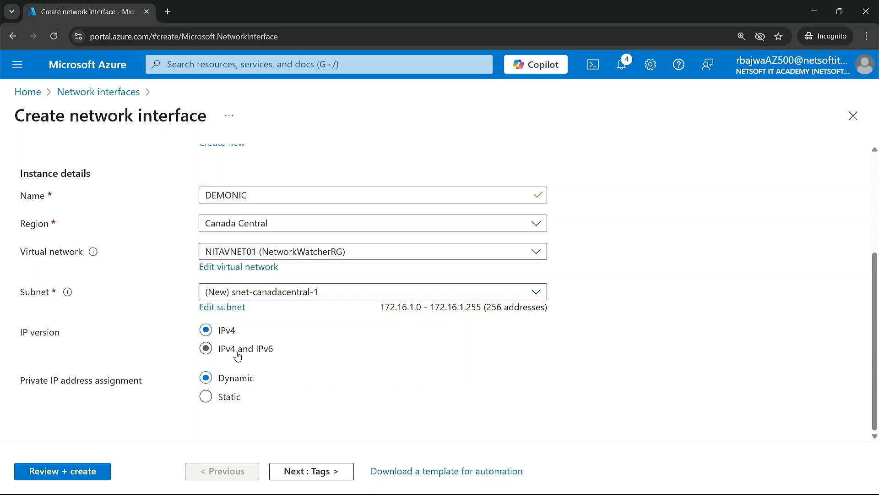
# Make the network interface's private IP assignment static with the IPv4 address 172.16.1.47.
pyautogui.click(205, 396)
pyautogui.scroll(-1, 225, 405)
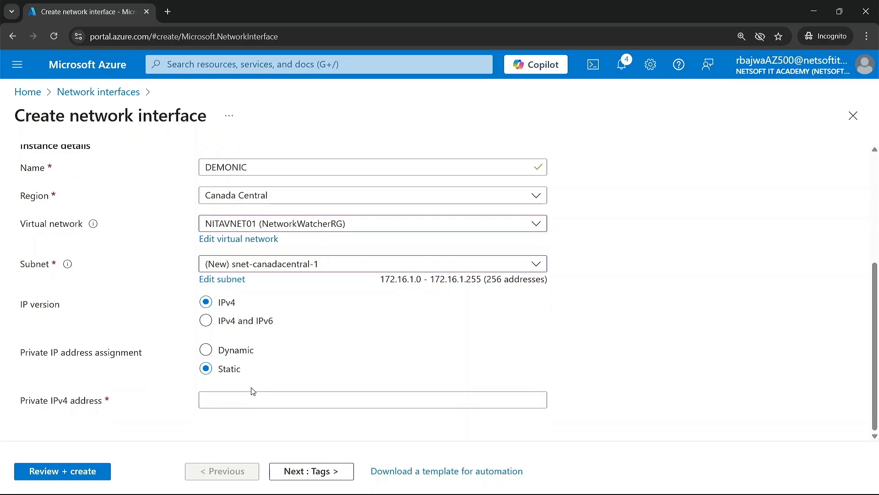
pyautogui.click(236, 399)
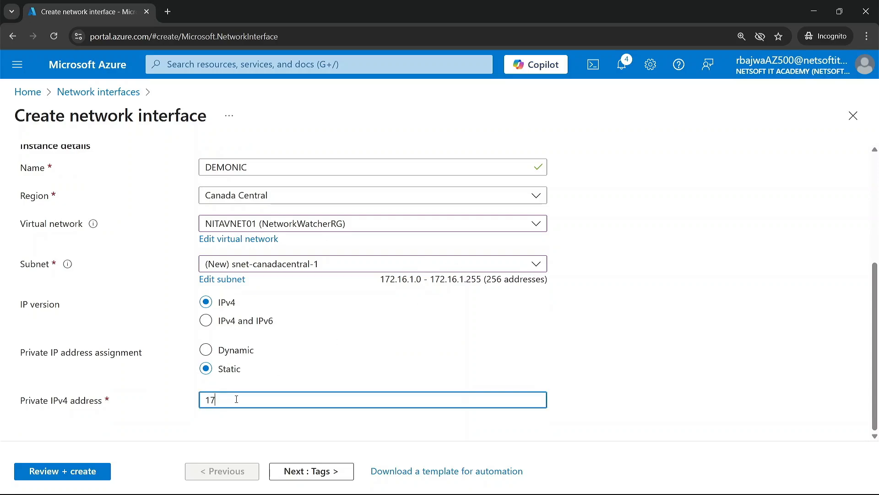
pyautogui.write('172.16.1.47')
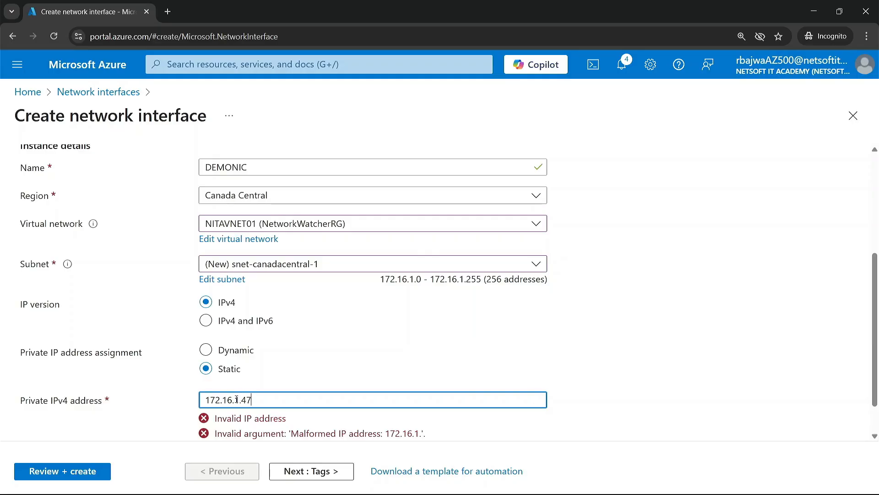
# Skip the tags, review the DEMONIC network interface configuration and create it.
pyautogui.click(313, 475)
pyautogui.click(300, 477)
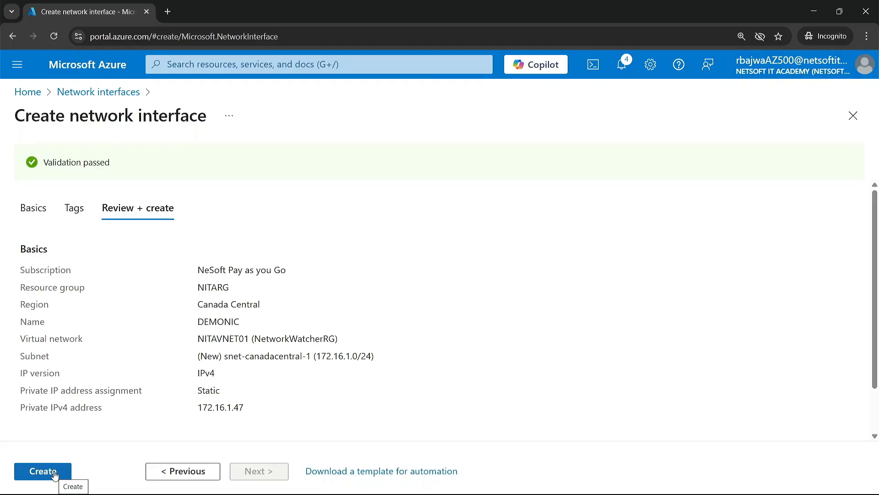
pyautogui.click(54, 475)
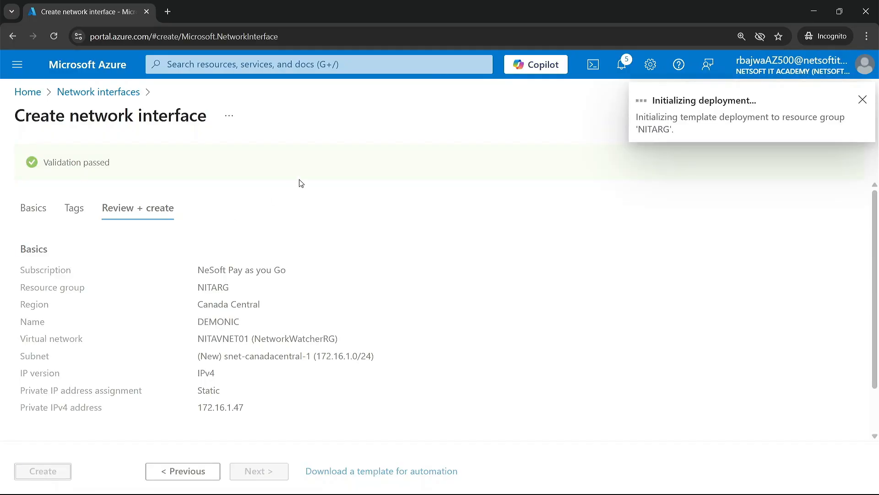
# Go back to the NITAVM01 virtual machine and open its network settings.
pyautogui.click(207, 65)
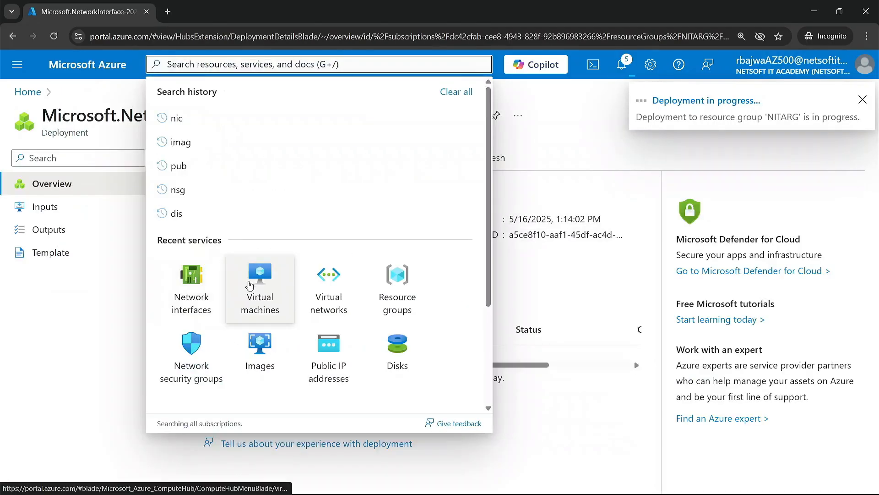
pyautogui.click(259, 280)
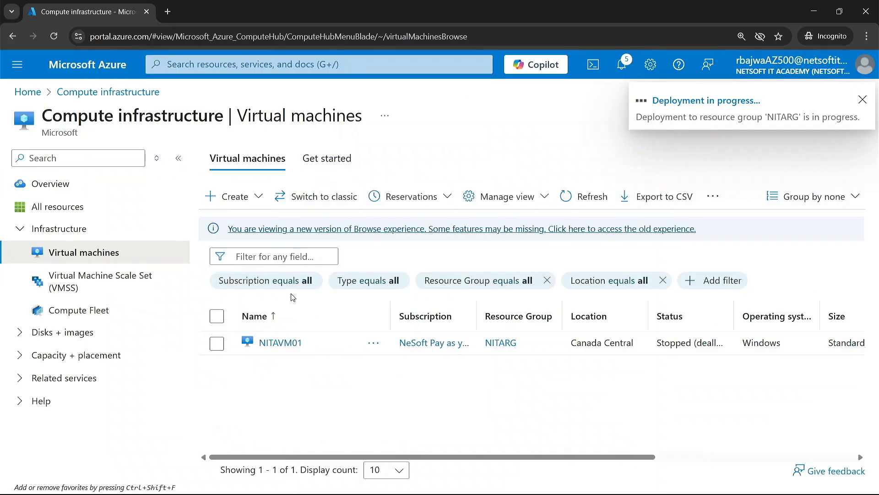
pyautogui.click(284, 342)
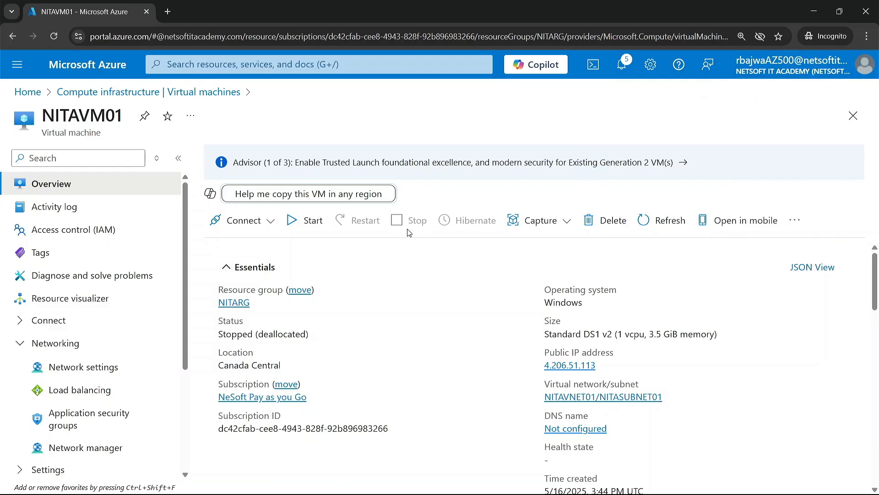
pyautogui.click(127, 102)
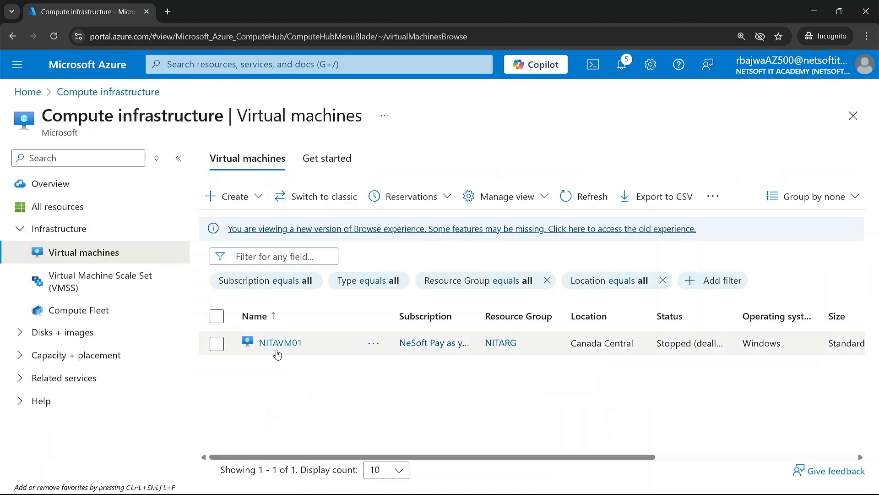
pyautogui.click(277, 347)
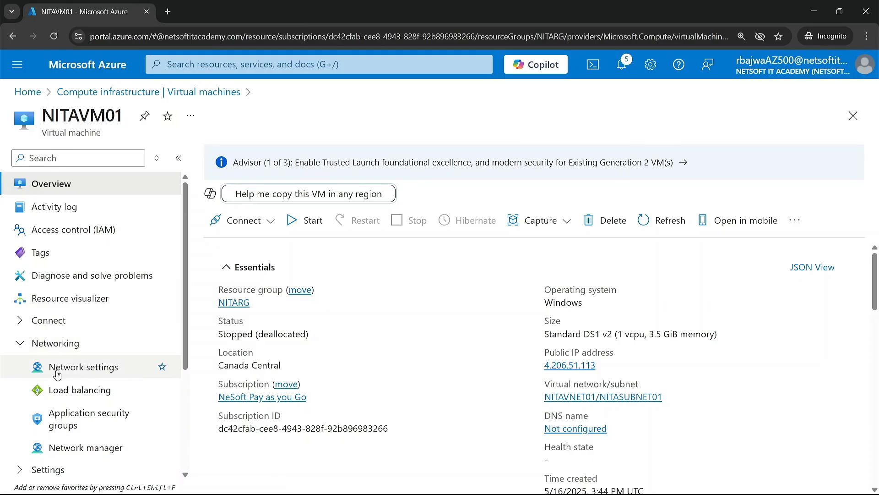
pyautogui.click(85, 368)
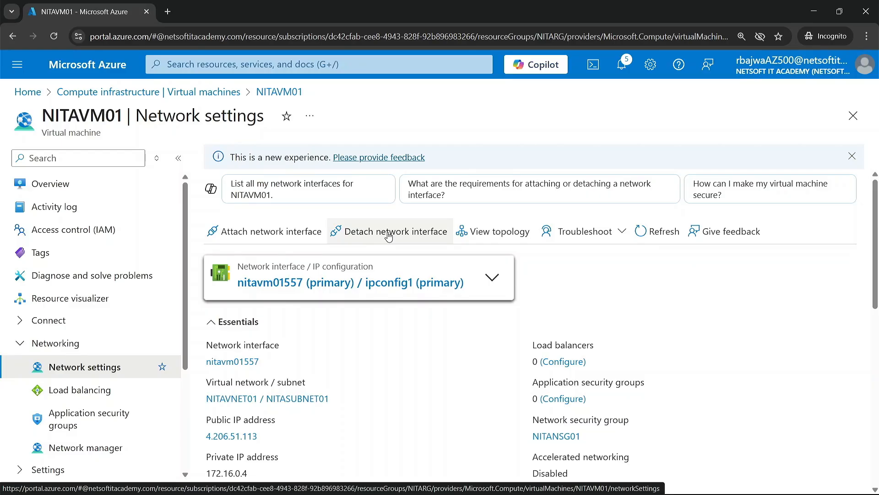
# Attach the existing network interface DEMONIC to the NITAVM01 virtual machine.
pyautogui.click(274, 234)
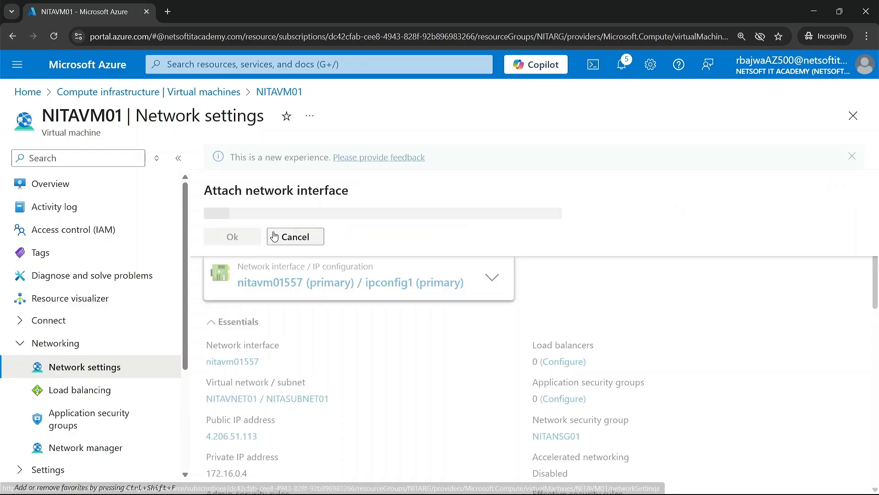
pyautogui.click(377, 217)
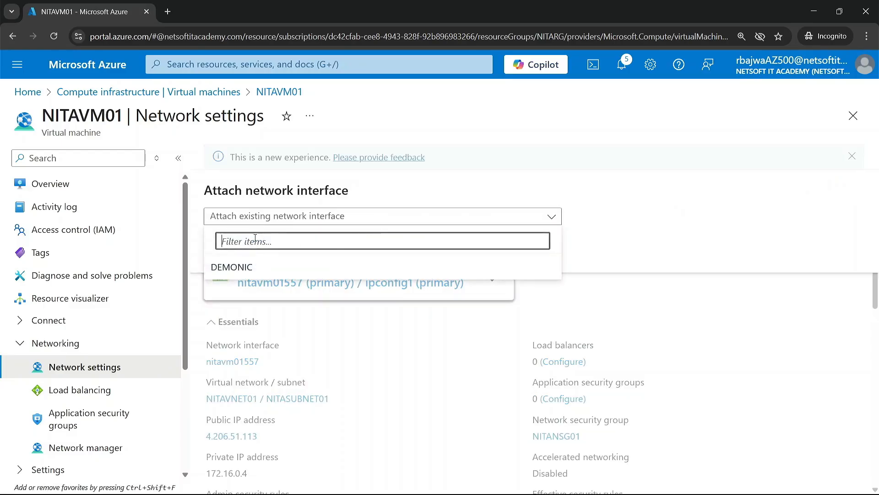
pyautogui.click(243, 273)
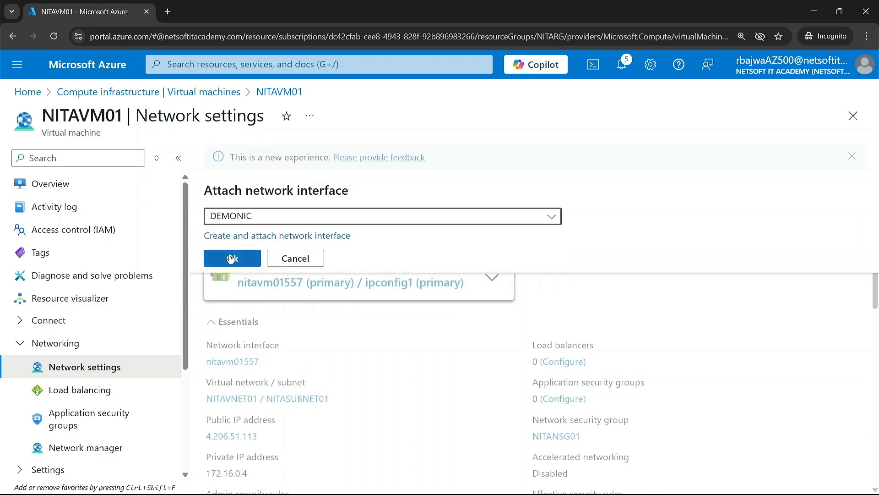
pyautogui.click(232, 259)
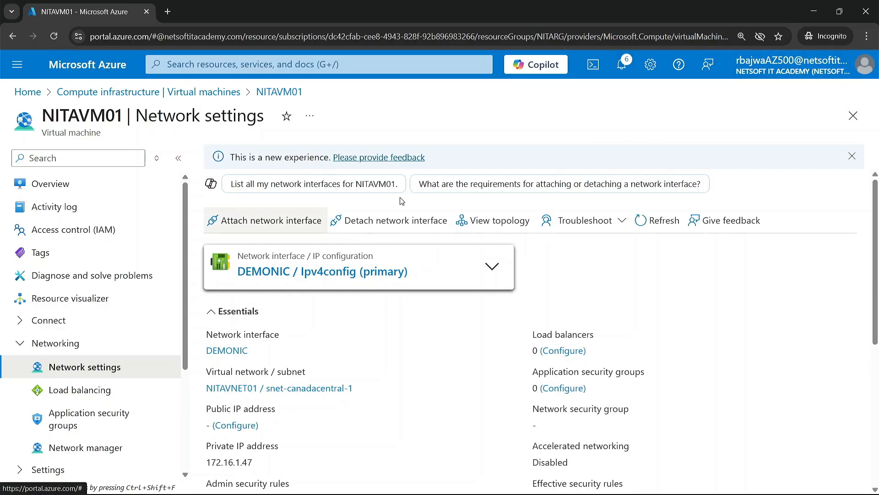
# Refresh the network settings and list the interfaces attached to NITAVM01.
pyautogui.click(666, 224)
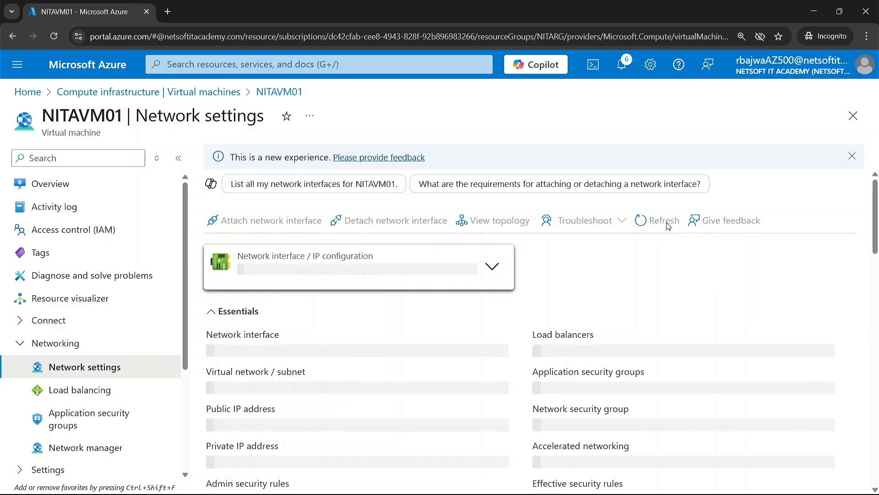
pyautogui.click(667, 226)
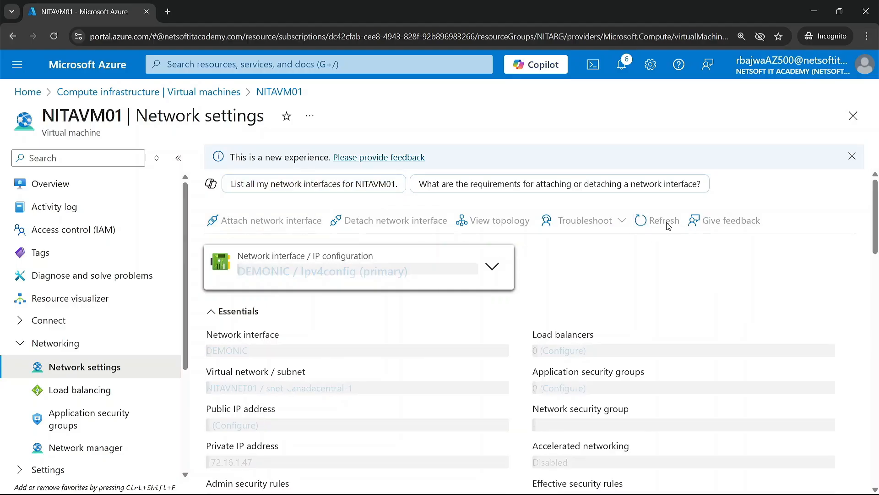
pyautogui.click(494, 270)
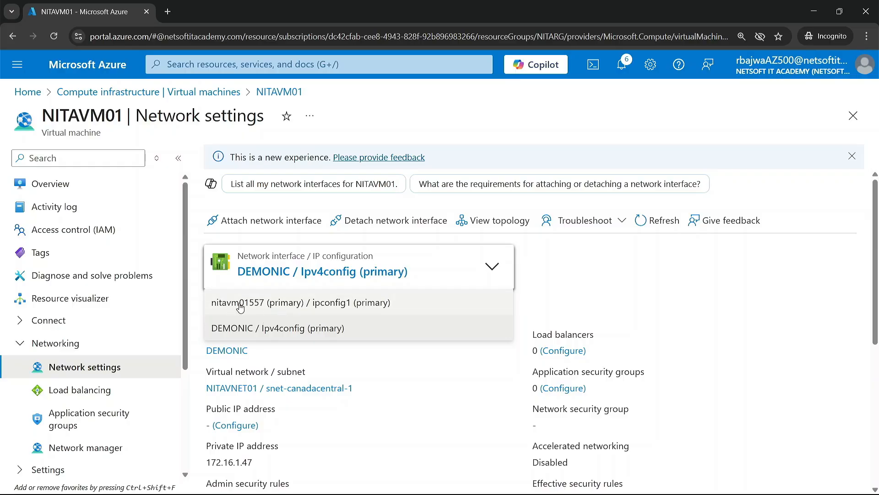
# Detach the network interface nitavm01557 from NITAVM01 and refresh the network settings.
pyautogui.click(382, 221)
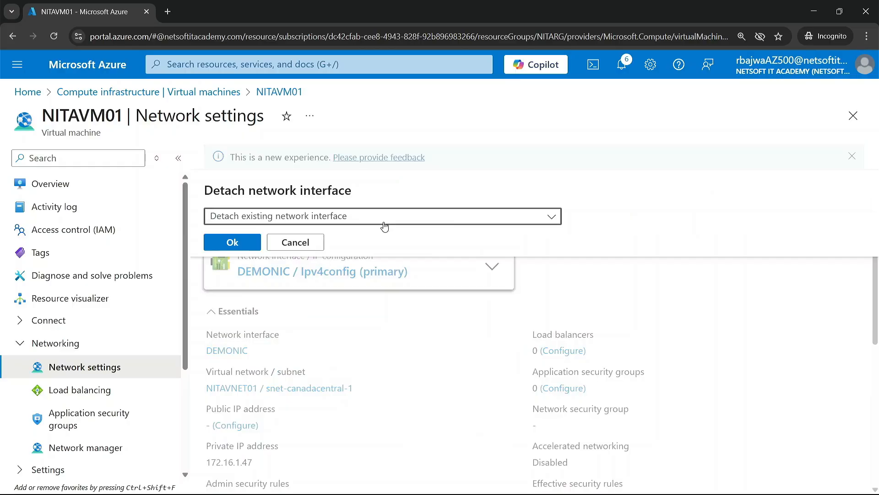
pyautogui.click(373, 219)
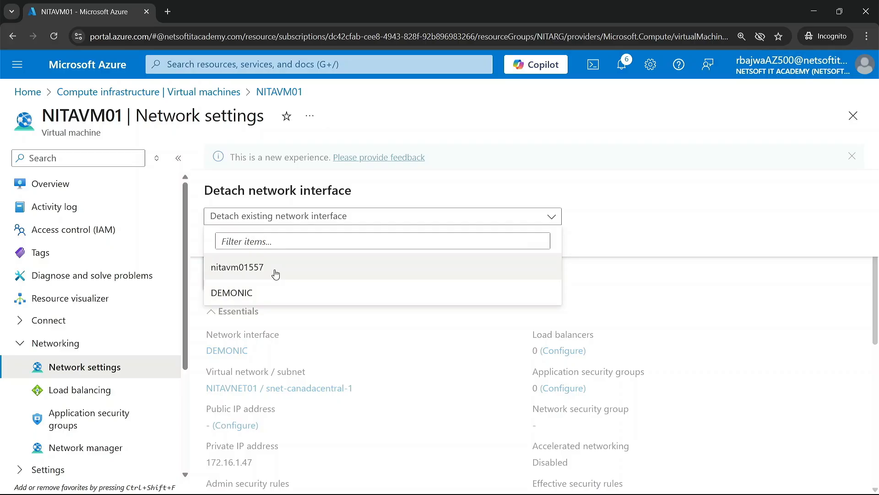
pyautogui.click(275, 274)
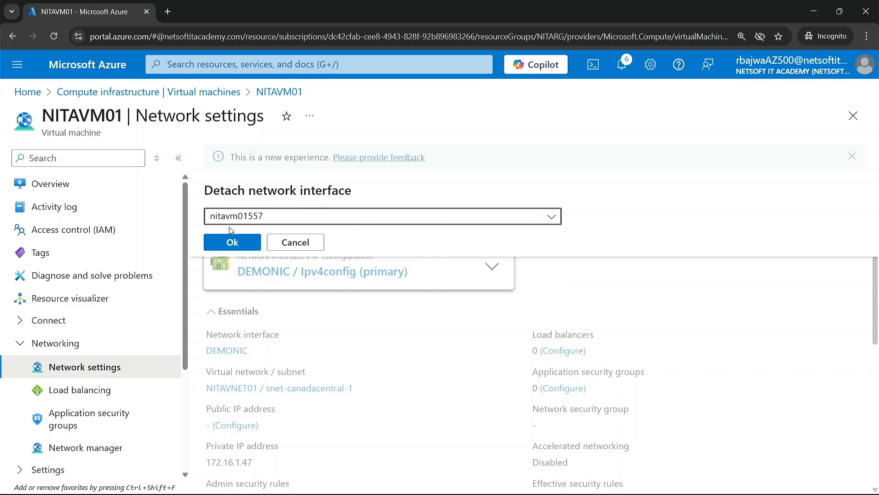
pyautogui.click(239, 243)
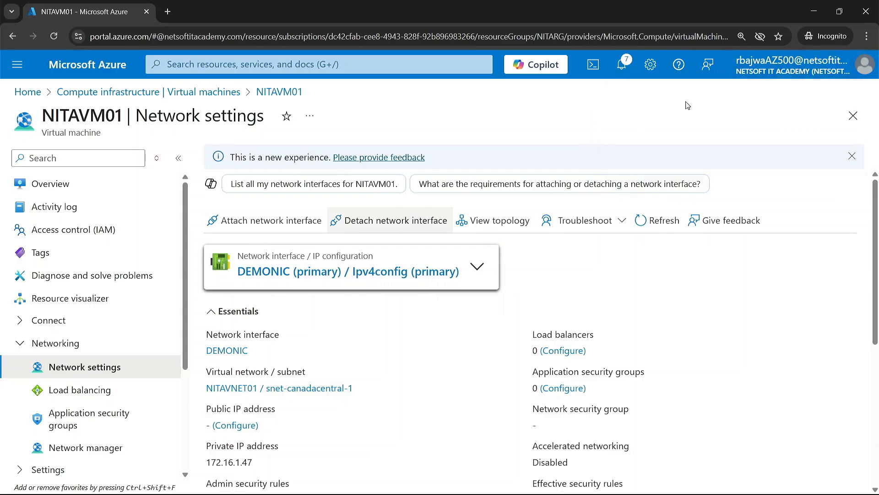
pyautogui.click(664, 221)
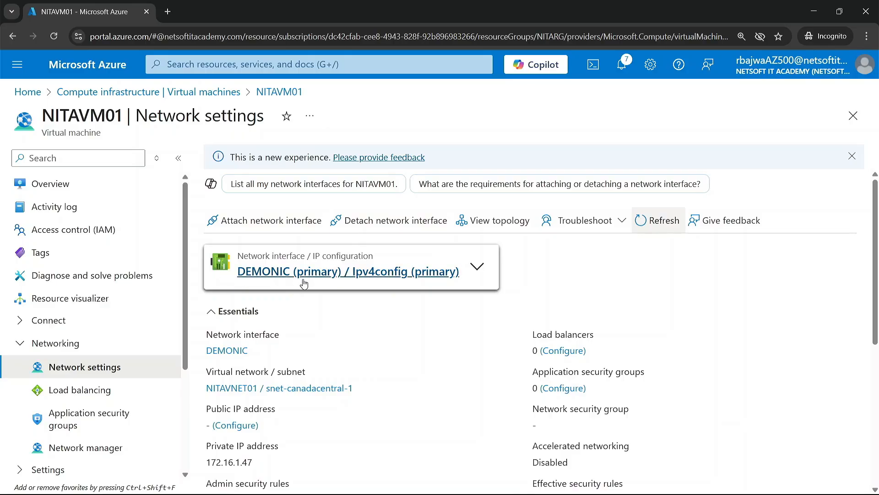
# Try to associate the public IP address nitapubip with the Ipv4config configuration of the DEMONIC network interface.
pyautogui.scroll(-3, 242, 361)
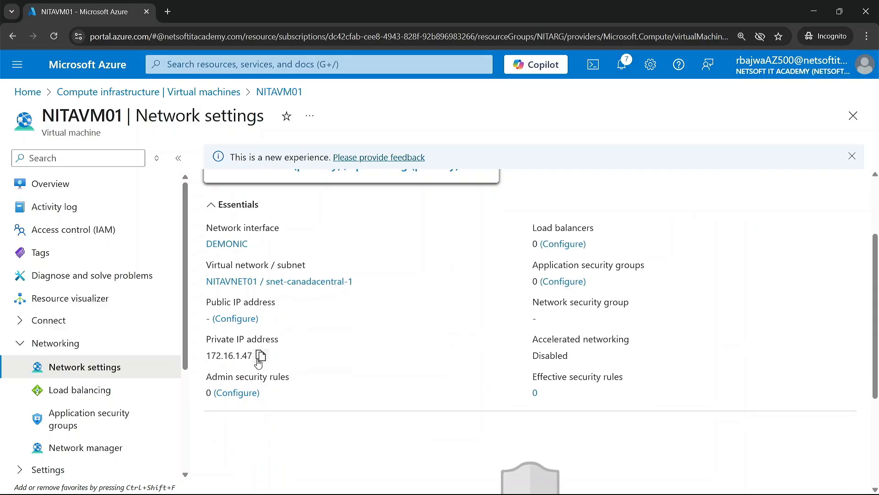
pyautogui.scroll(2, 264, 324)
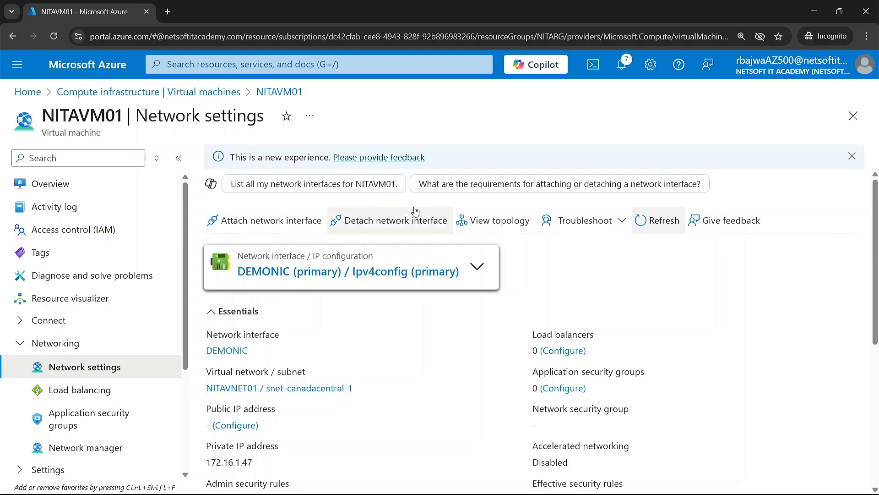
pyautogui.click(280, 272)
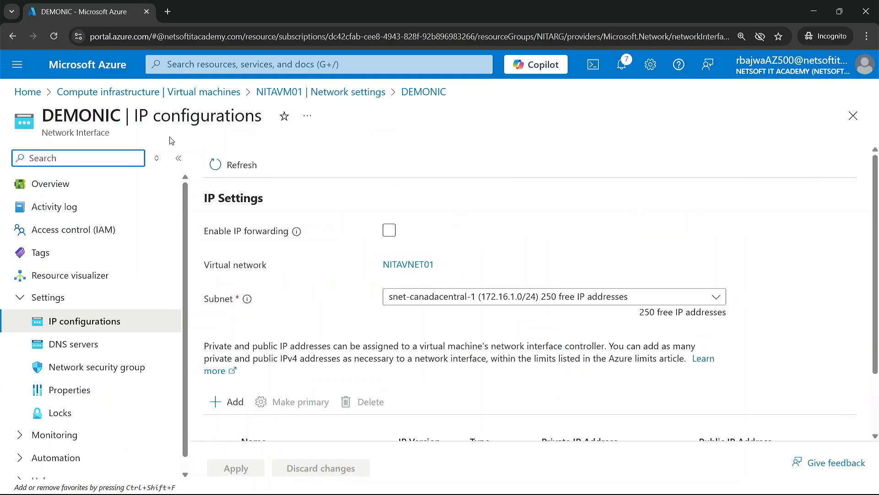
pyautogui.scroll(-2, 235, 314)
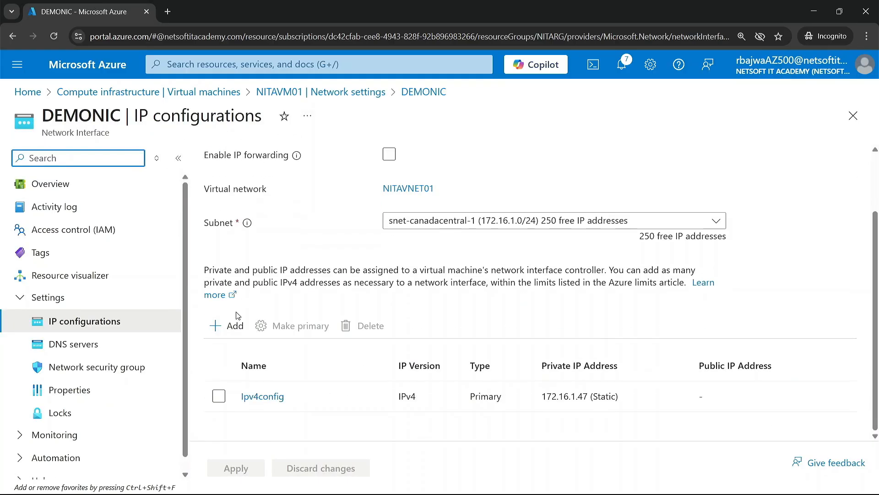
pyautogui.click(273, 399)
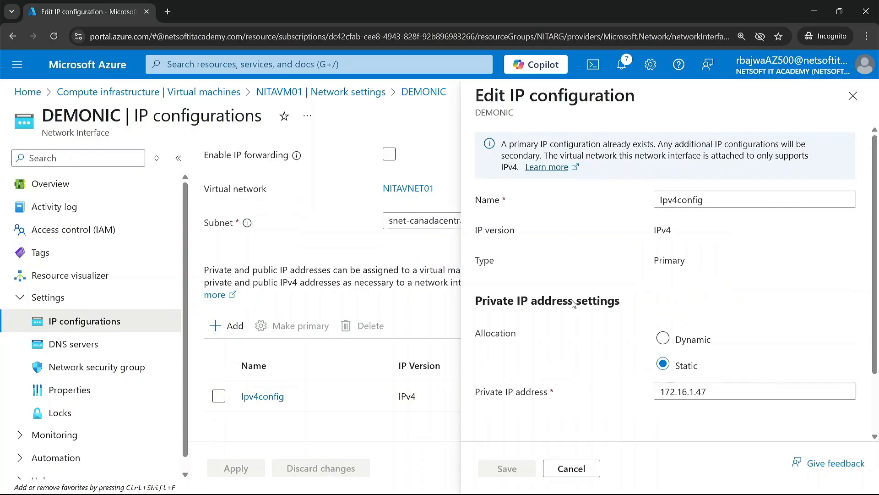
pyautogui.scroll(-2, 575, 304)
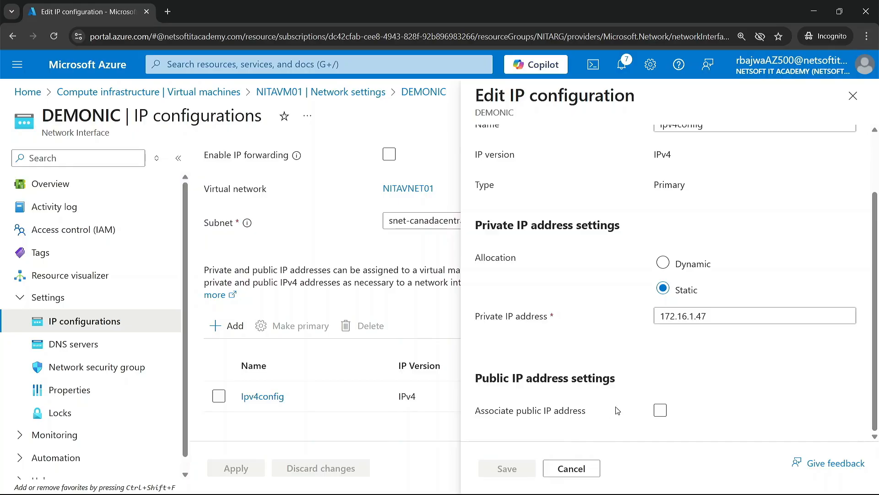
pyautogui.click(660, 410)
pyautogui.click(665, 399)
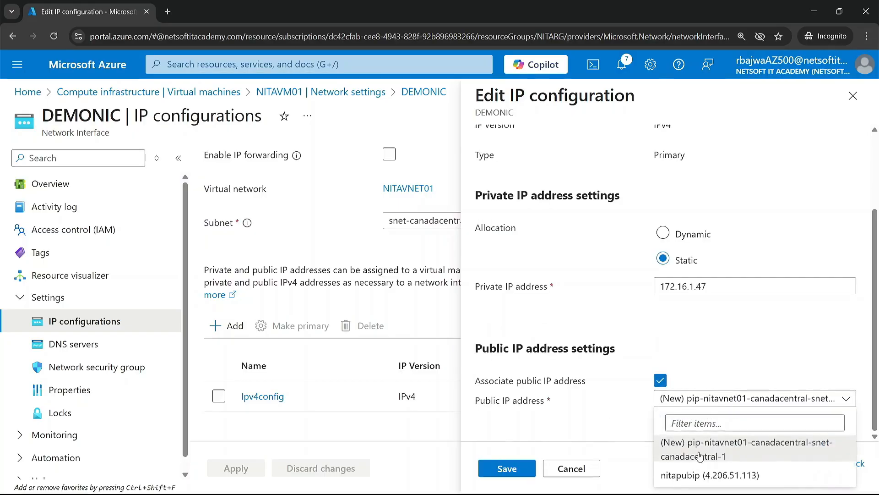
pyautogui.click(686, 479)
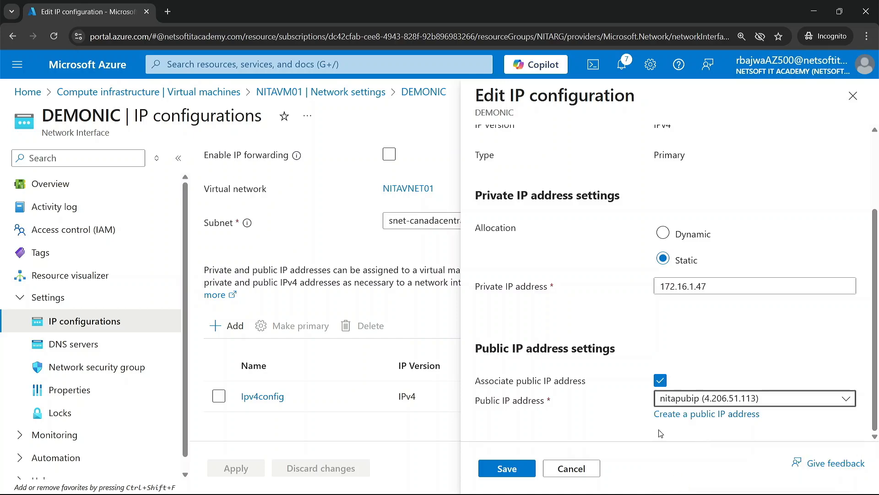
pyautogui.click(507, 469)
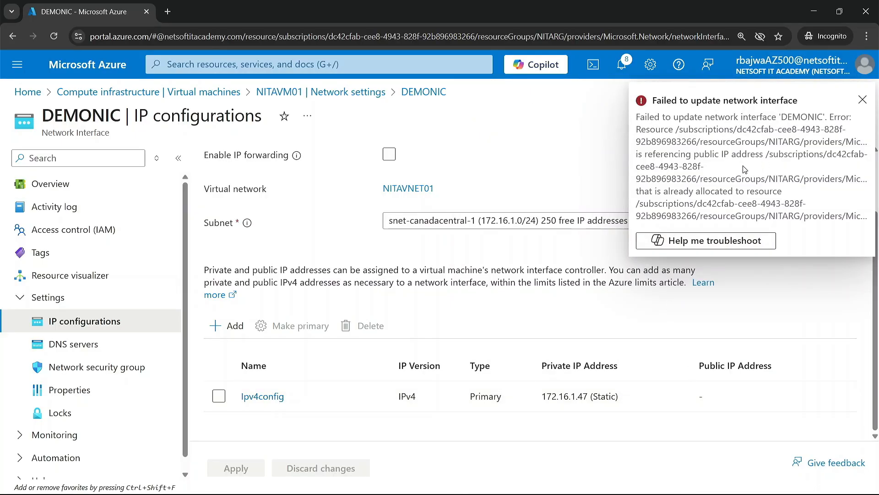
pyautogui.click(863, 100)
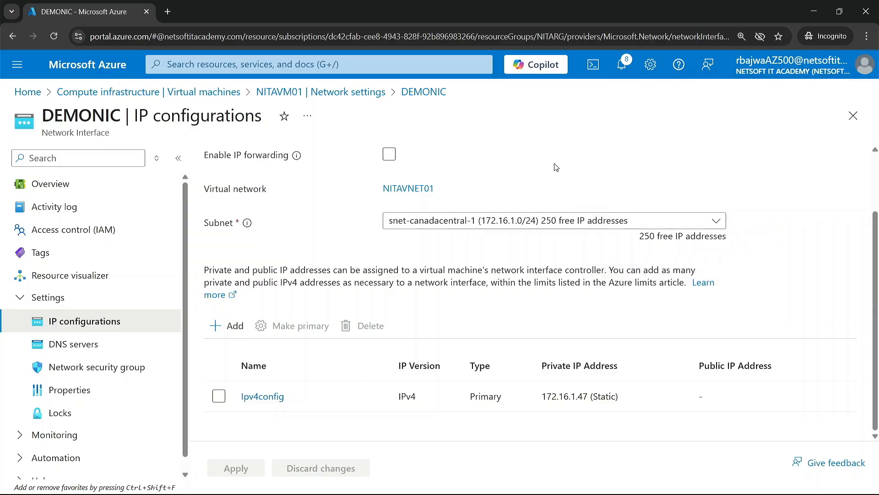
# Open the IP configurations of the nitavm01557 network interface from the list of network interfaces.
pyautogui.click(359, 69)
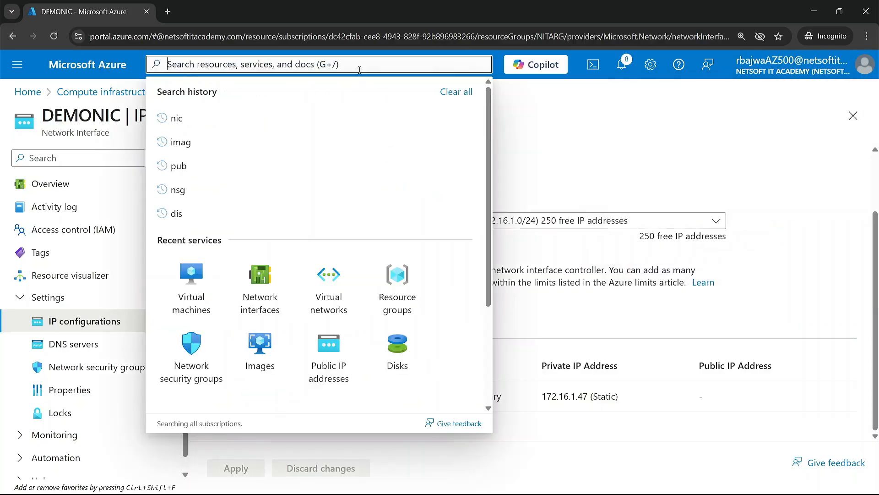
pyautogui.click(290, 299)
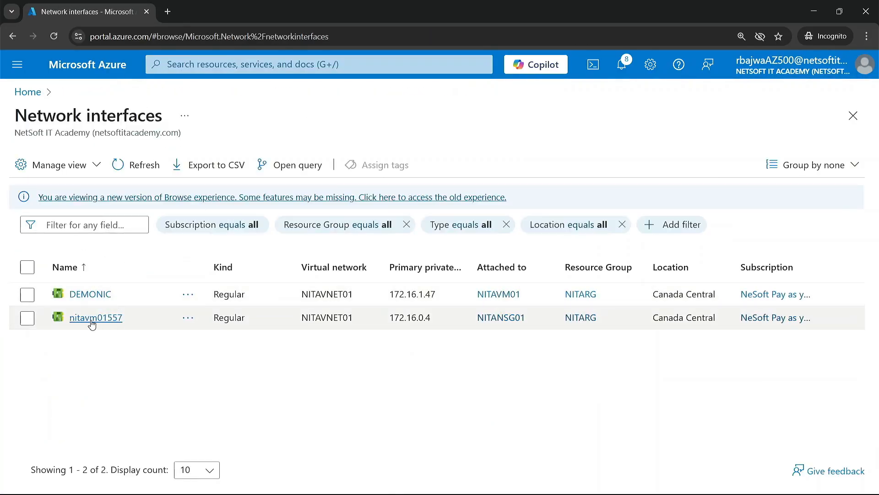
pyautogui.click(108, 323)
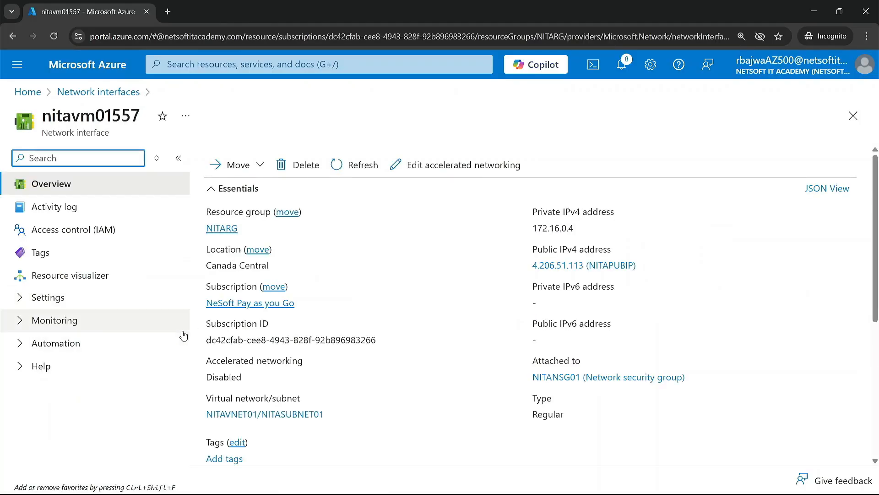
pyautogui.click(17, 303)
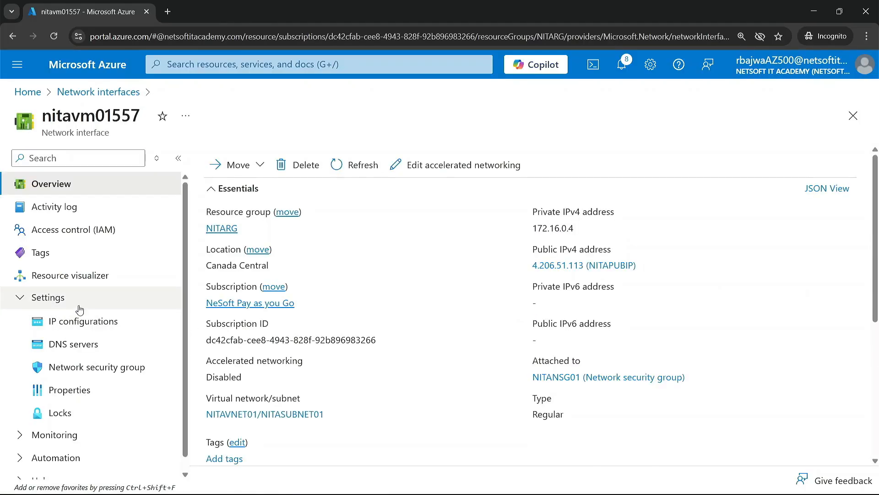
pyautogui.click(76, 321)
pyautogui.scroll(-2, 276, 389)
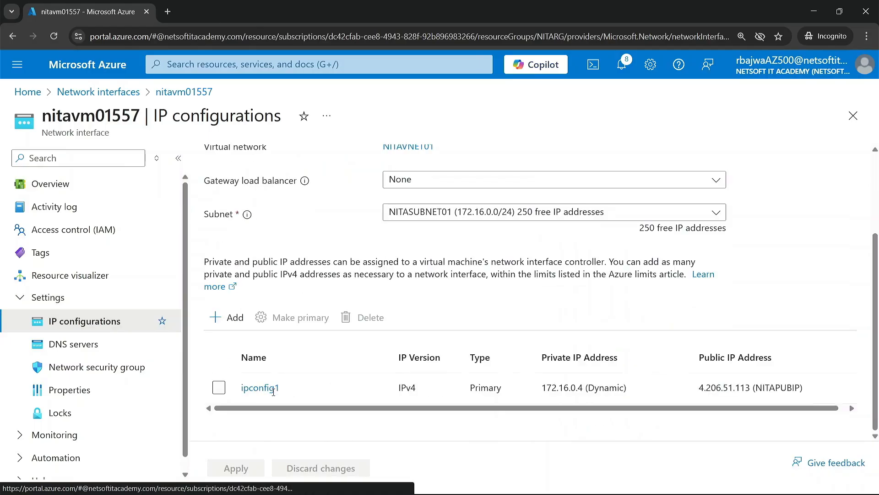
# Disassociate the public IP address from ipconfig1 of nitavm01557 and save the change.
pyautogui.click(261, 397)
pyautogui.scroll(-2, 574, 339)
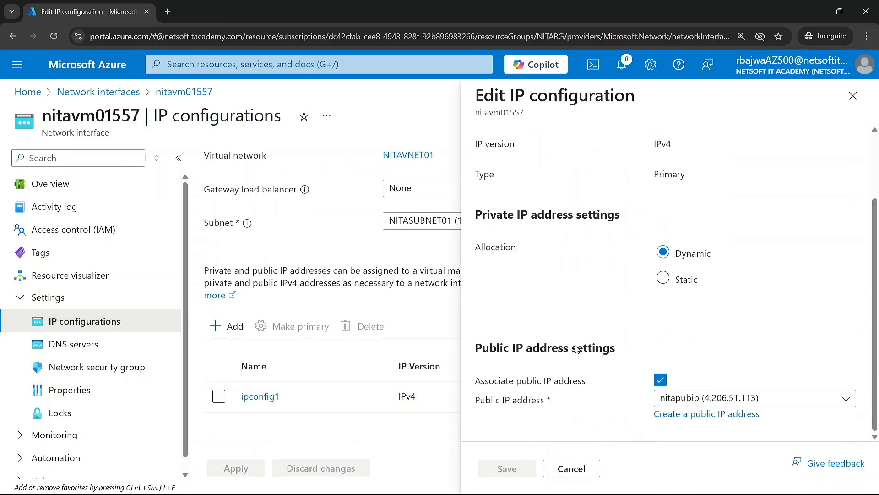
pyautogui.click(661, 381)
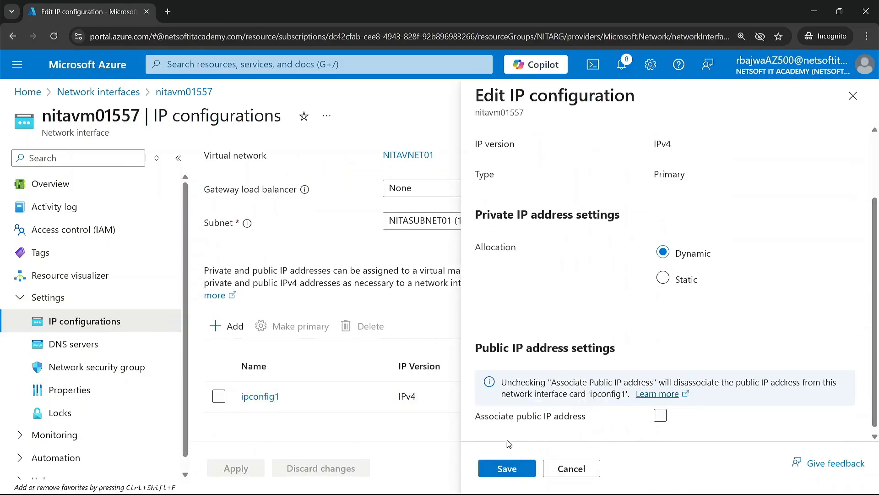
pyautogui.click(660, 416)
pyautogui.click(660, 415)
pyautogui.click(507, 468)
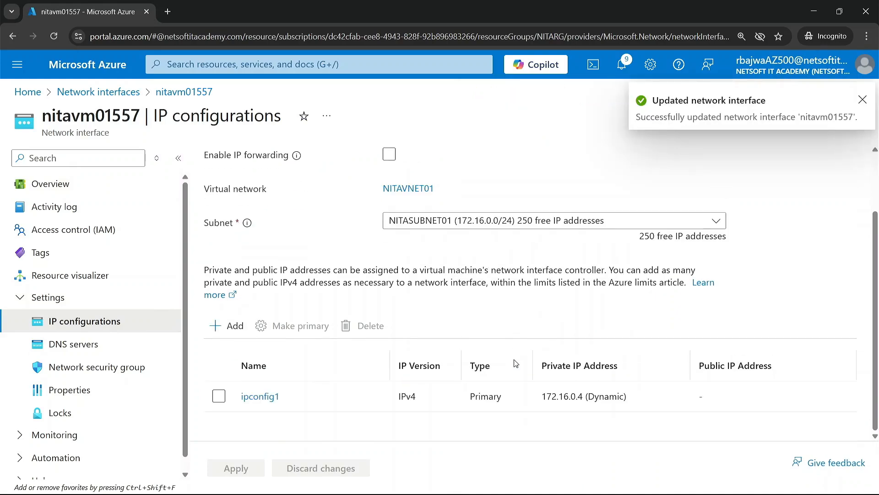
# Return to the NITAVM01 virtual machine's network settings and open the IP configurations of the interface shown there.
pyautogui.click(193, 64)
pyautogui.click(256, 281)
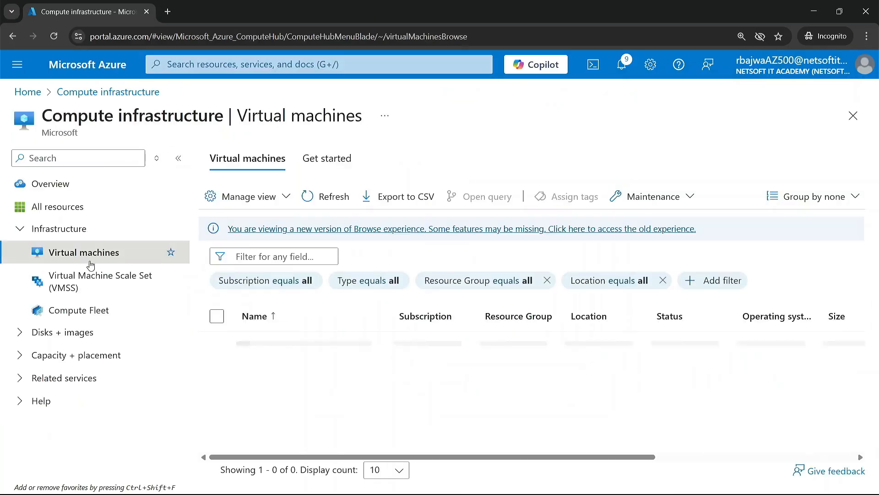
pyautogui.click(290, 344)
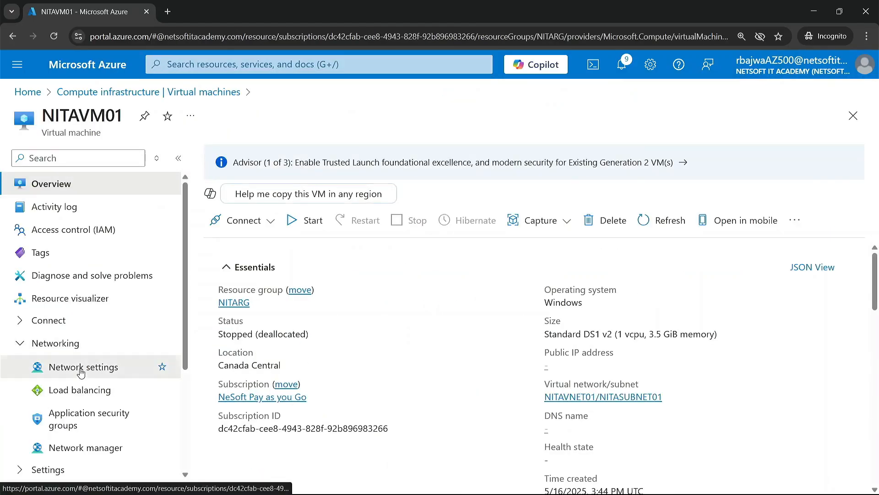
pyautogui.click(83, 369)
pyautogui.click(344, 283)
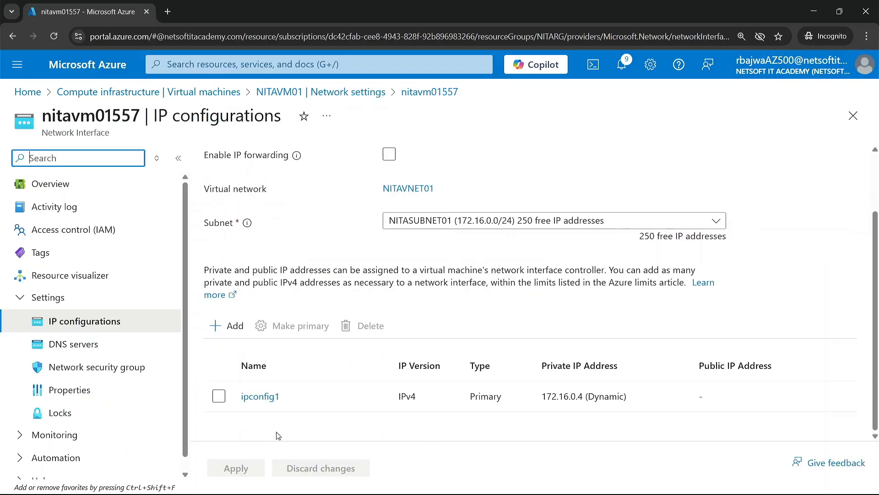
# Associate the public IP address nitapubip with ipconfig1 of the nitavm01557 interface and save the change.
pyautogui.click(260, 397)
pyautogui.scroll(-2, 649, 381)
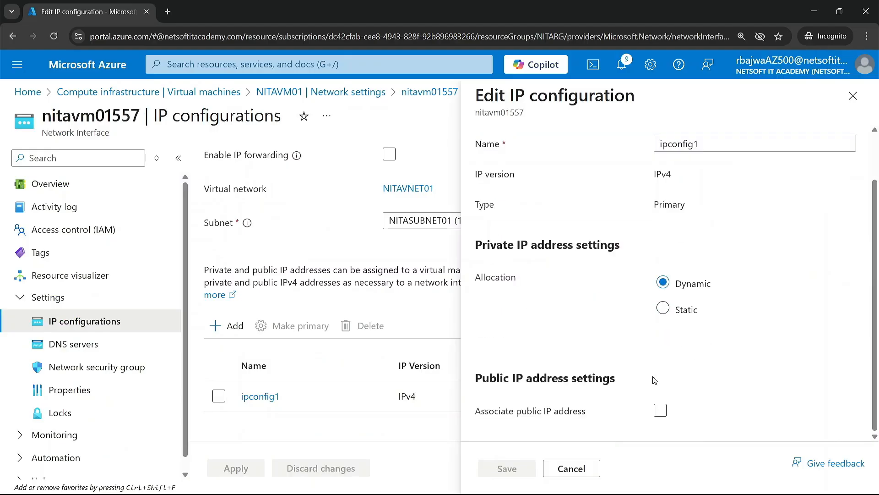
pyautogui.click(660, 410)
pyautogui.scroll(-1, 660, 410)
pyautogui.click(702, 403)
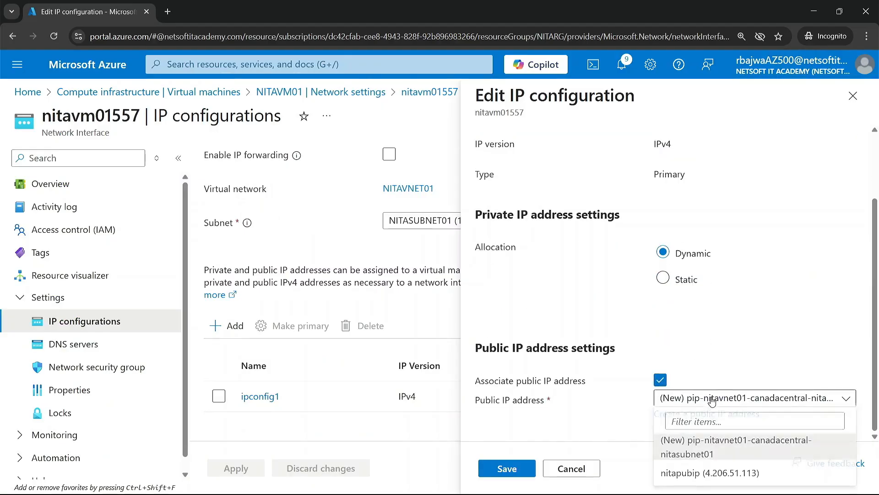
pyautogui.click(696, 477)
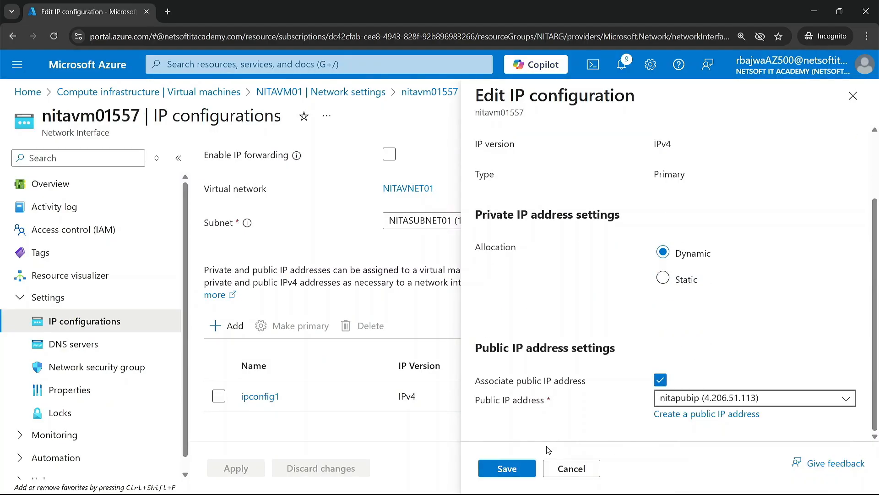
pyautogui.click(508, 469)
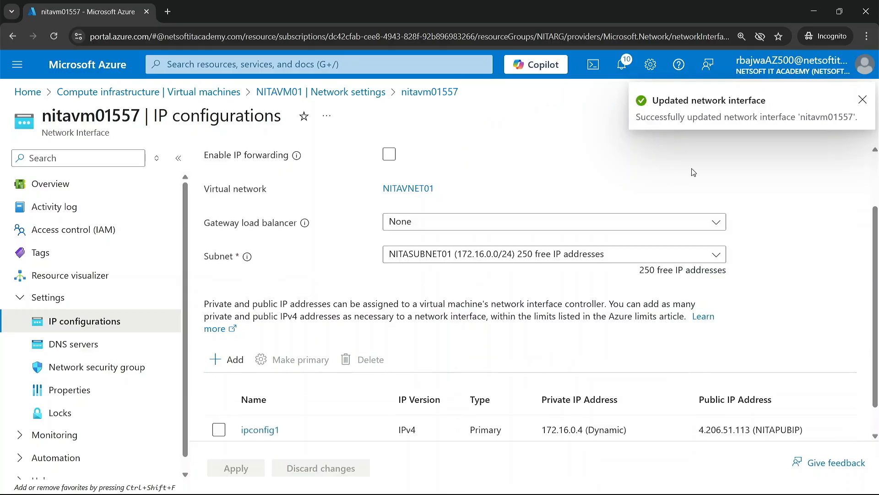
pyautogui.click(864, 102)
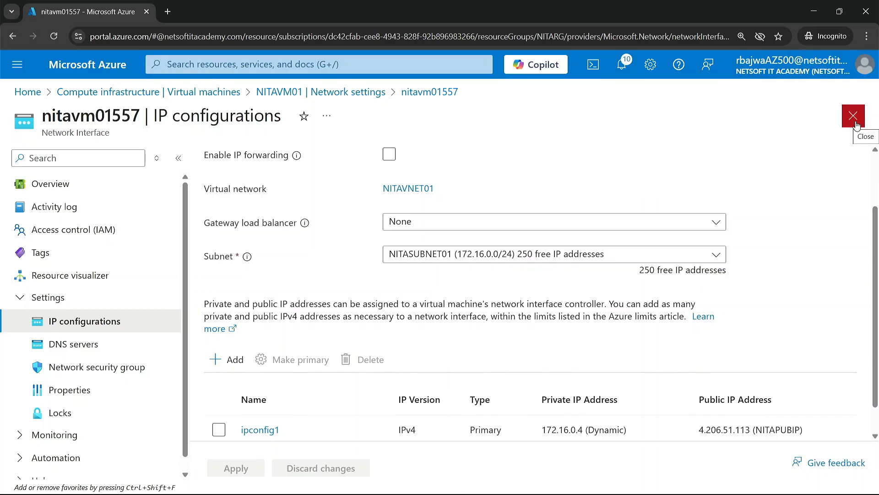
# Review the DNS servers, network security group choices and properties of nitavm01557, including its MAC address.
pyautogui.click(60, 346)
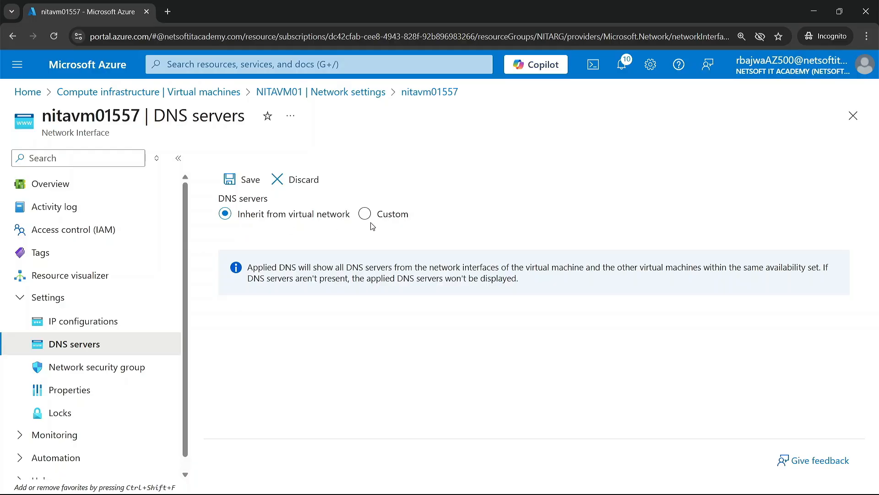
pyautogui.click(64, 366)
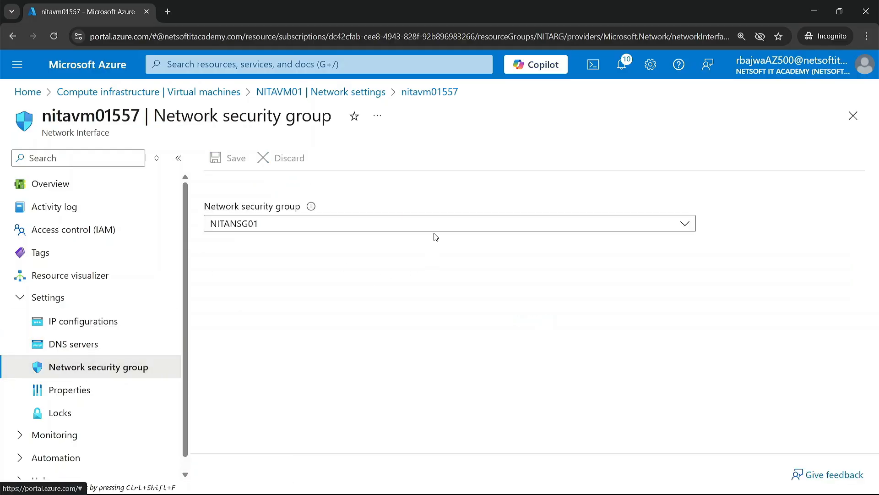
pyautogui.click(440, 229)
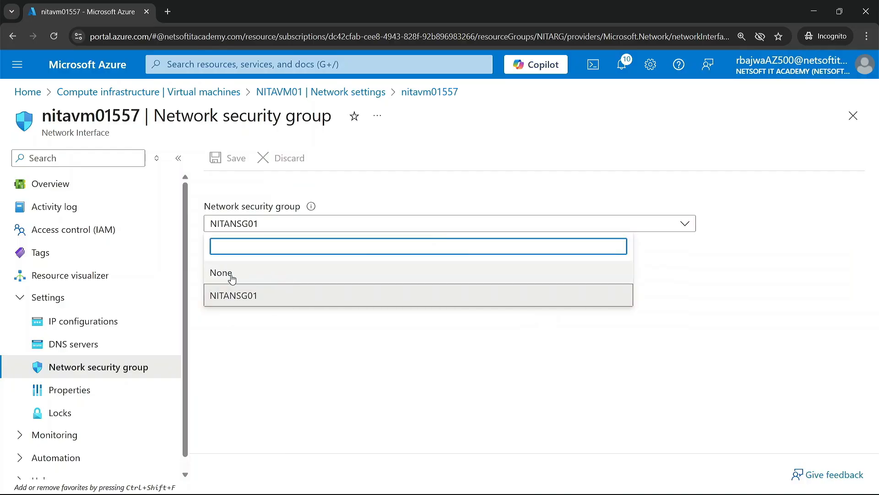
pyautogui.click(81, 390)
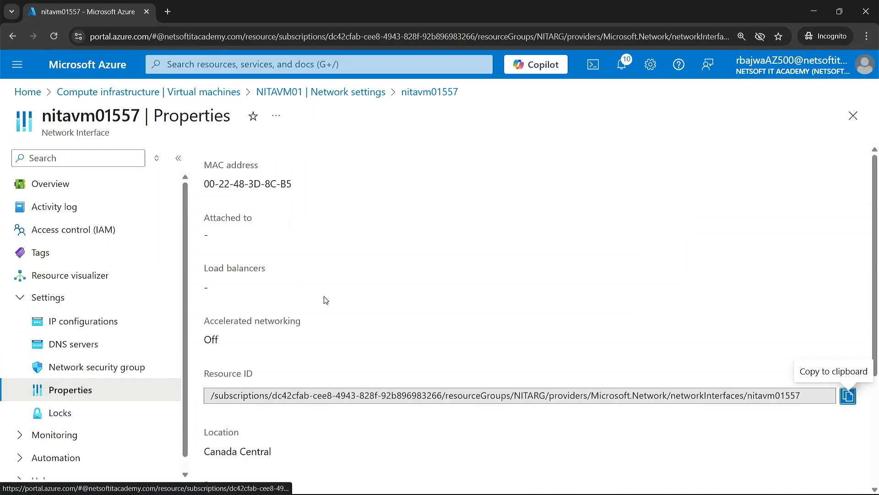
pyautogui.scroll(-2, 348, 339)
pyautogui.scroll(2, 346, 334)
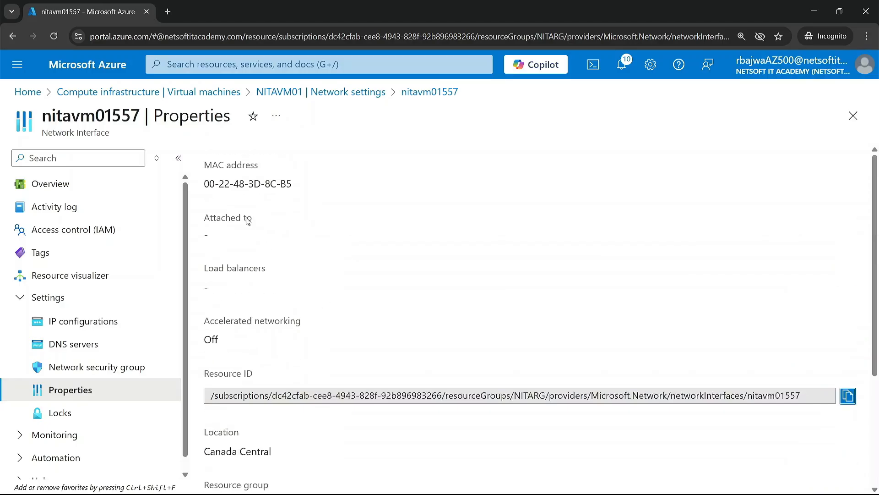
pyautogui.moveTo(205, 184); pyautogui.dragTo(319, 183)
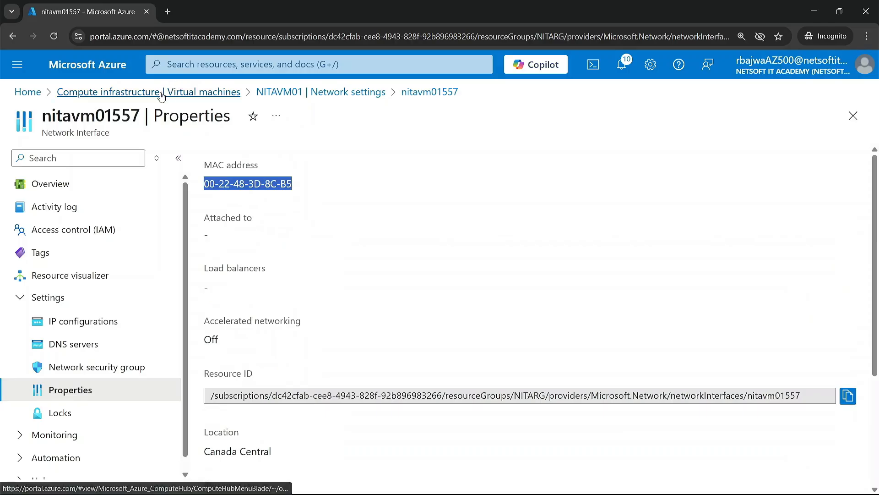
# Return to the NITAVM01 virtual machine's overview and check its public IP address and virtual network/subnet.
pyautogui.click(220, 93)
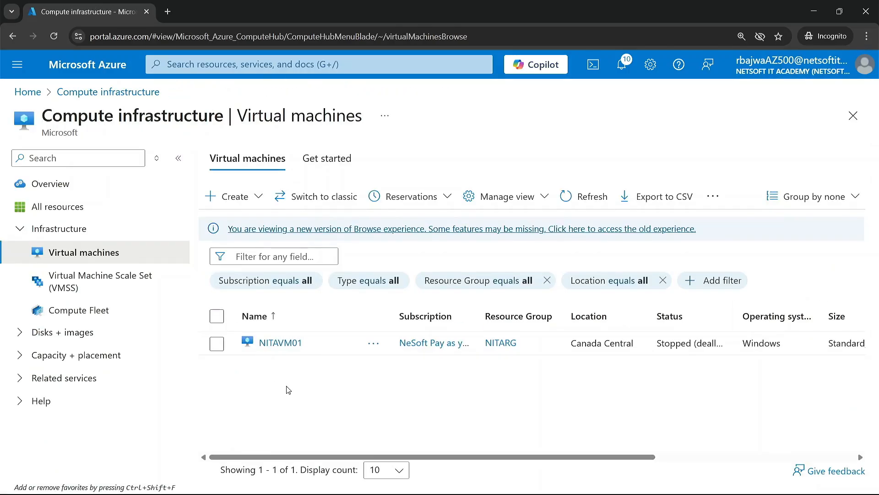
pyautogui.click(288, 343)
pyautogui.scroll(-5, 626, 343)
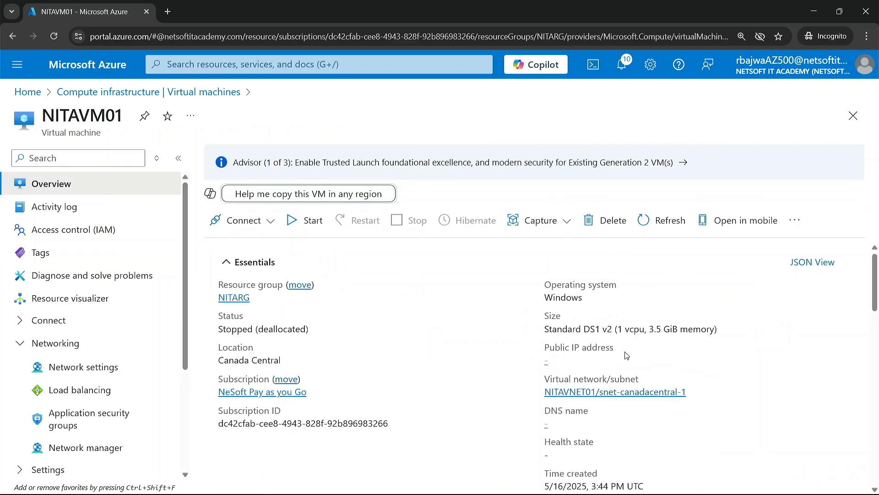
pyautogui.scroll(4, 545, 339)
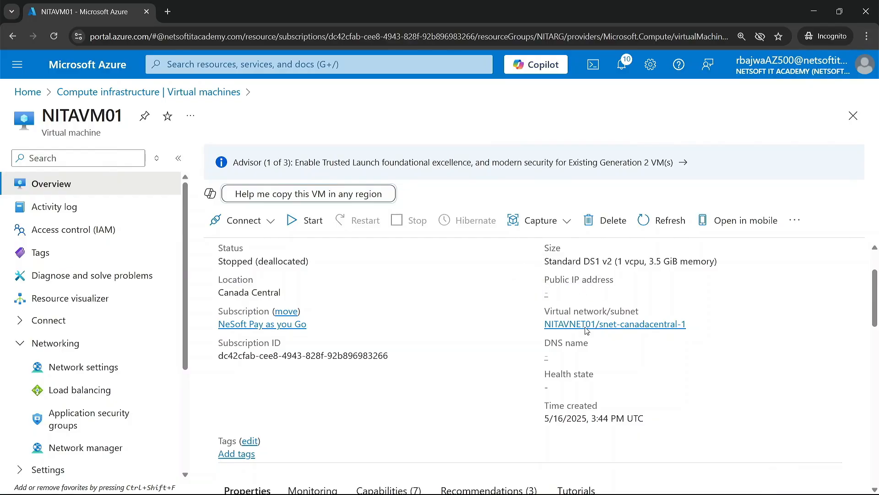
# Reopen NITAVM01 from the list of virtual machines, start it, and show its connection options.
pyautogui.scroll(2, 440, 287)
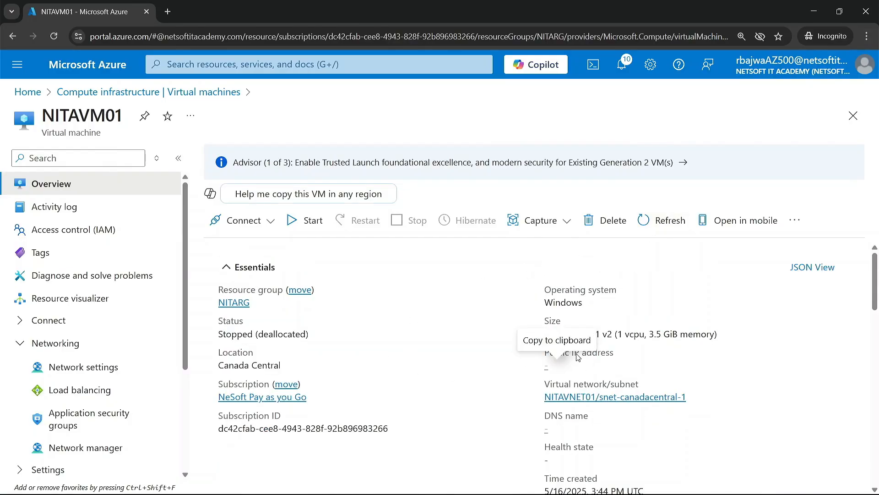
pyautogui.click(132, 93)
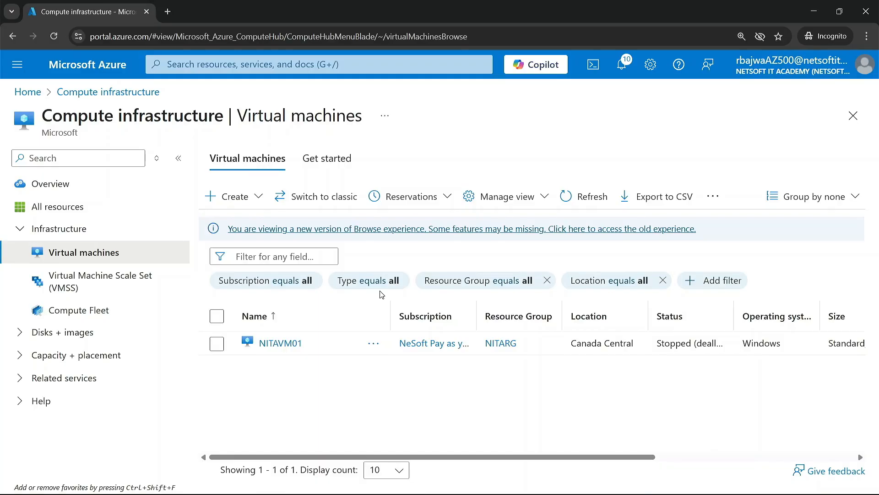
pyautogui.click(287, 344)
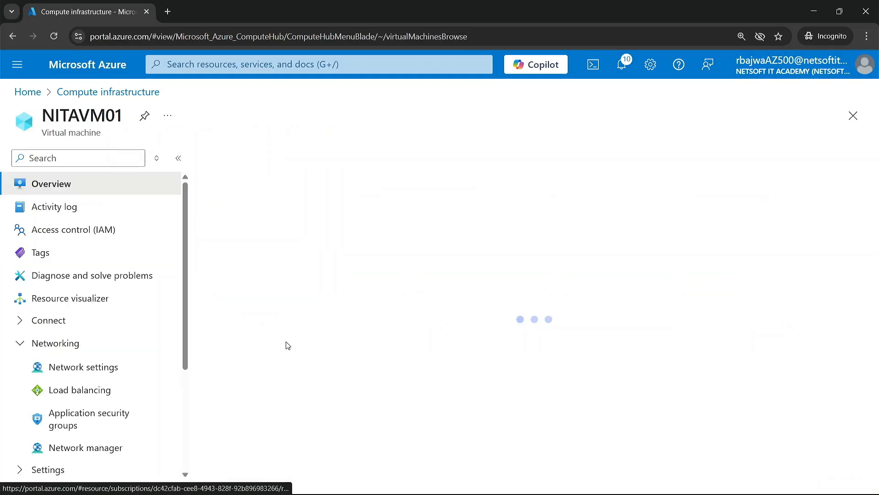
pyautogui.click(303, 222)
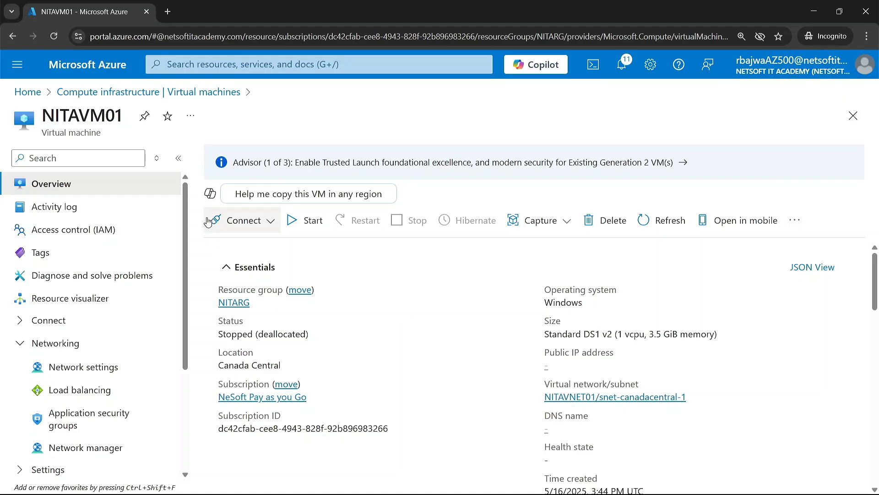
pyautogui.click(255, 222)
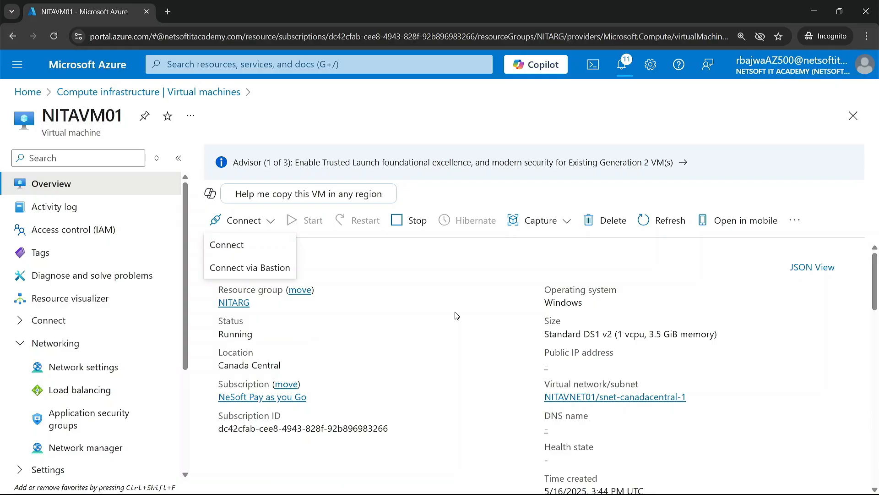
# Go to the list of virtual networks.
pyautogui.click(298, 67)
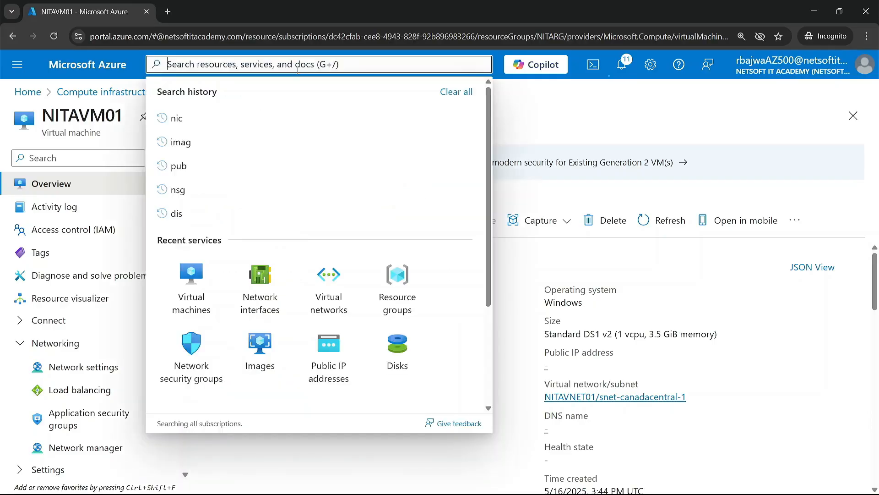
pyautogui.click(323, 281)
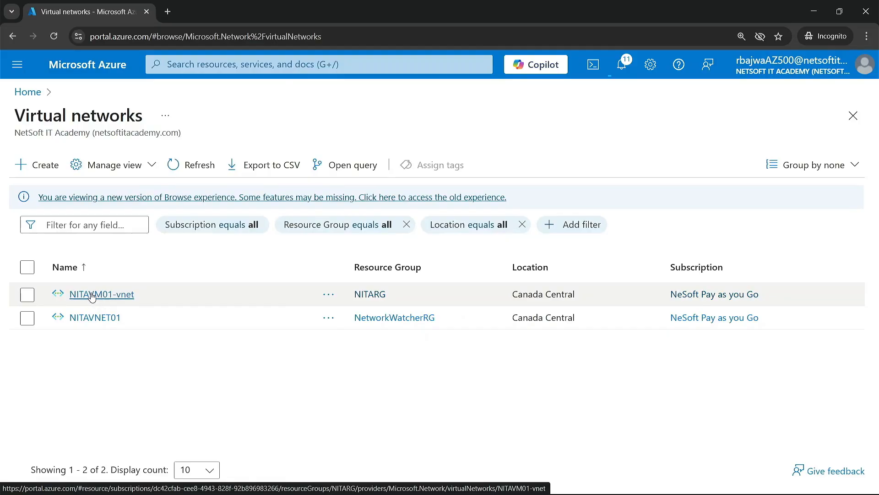
pyautogui.click(94, 295)
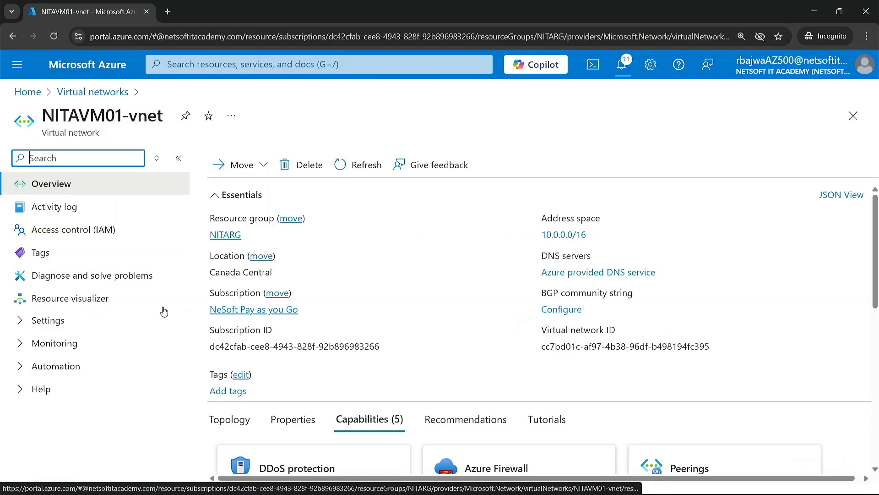
pyautogui.click(48, 321)
pyautogui.click(62, 389)
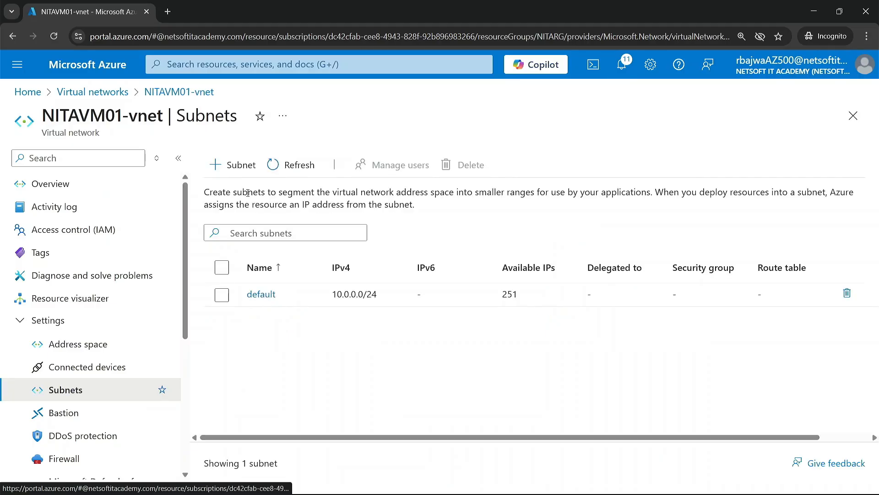
pyautogui.click(239, 165)
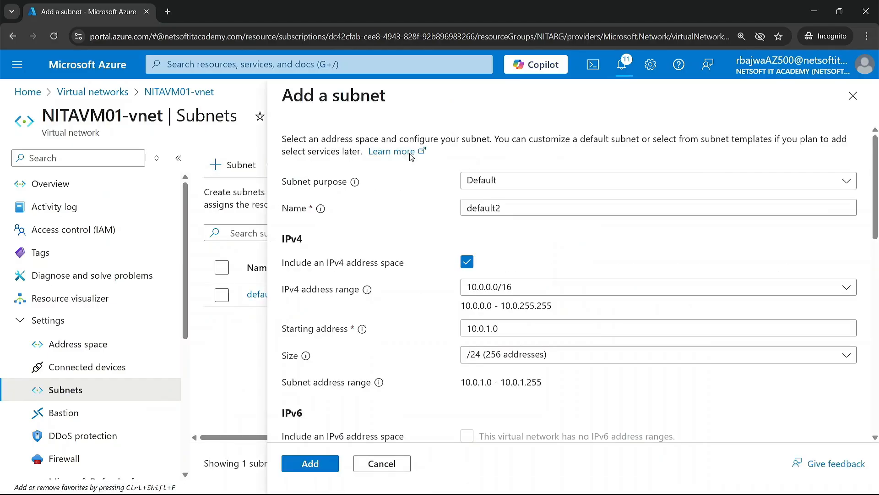
pyautogui.click(854, 97)
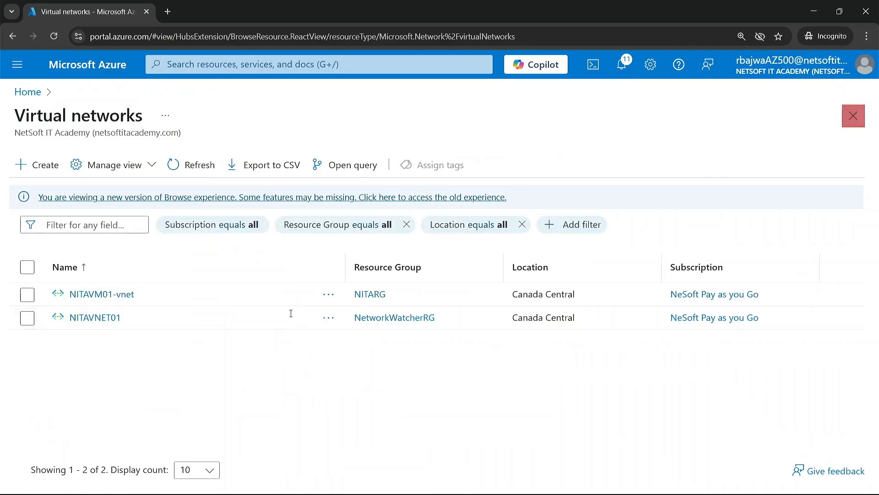
# Add a subnet with the Azure Bastion purpose to NITAVNET01, starting at 172.16.2.0 with size /26.
pyautogui.click(106, 318)
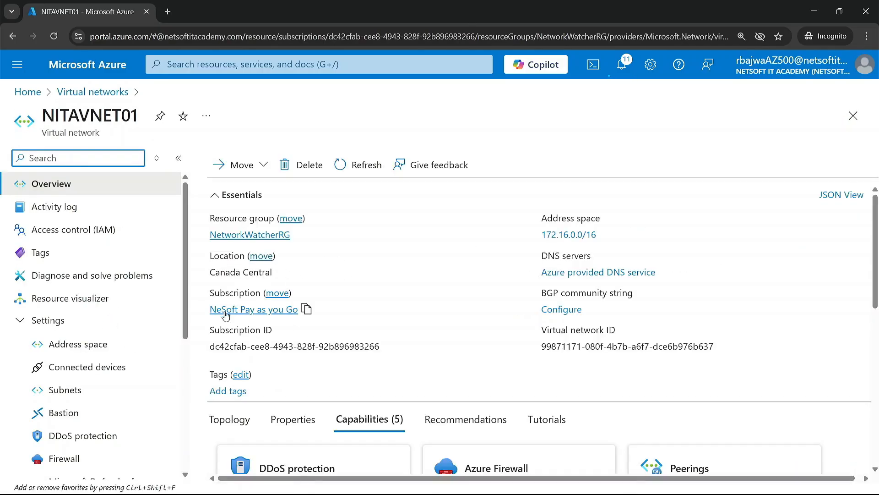
pyautogui.click(54, 388)
pyautogui.moveTo(324, 270); pyautogui.dragTo(396, 283)
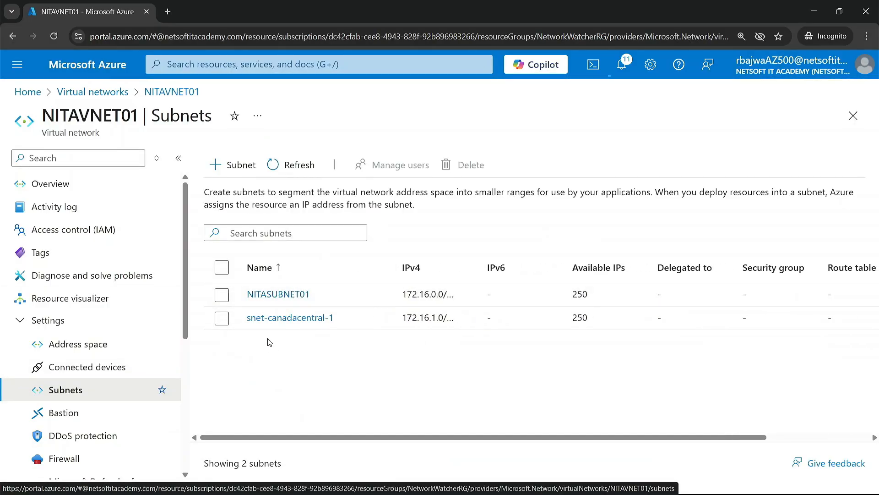
pyautogui.click(232, 166)
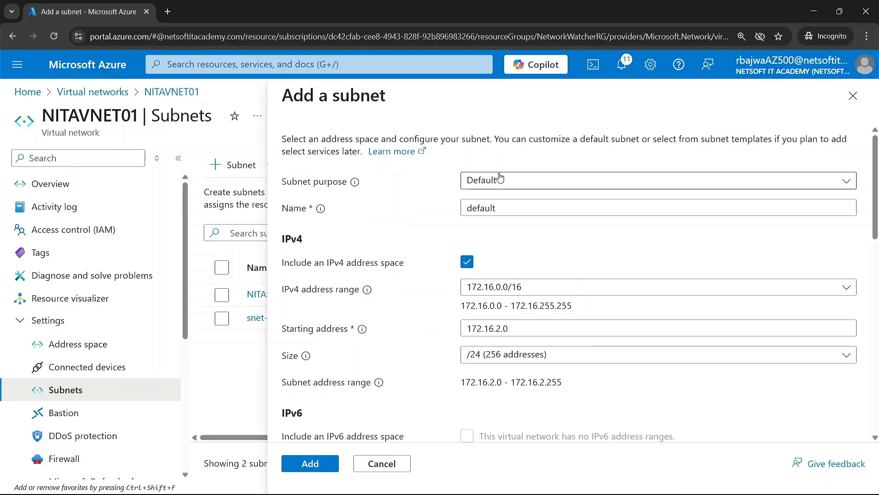
pyautogui.click(497, 181)
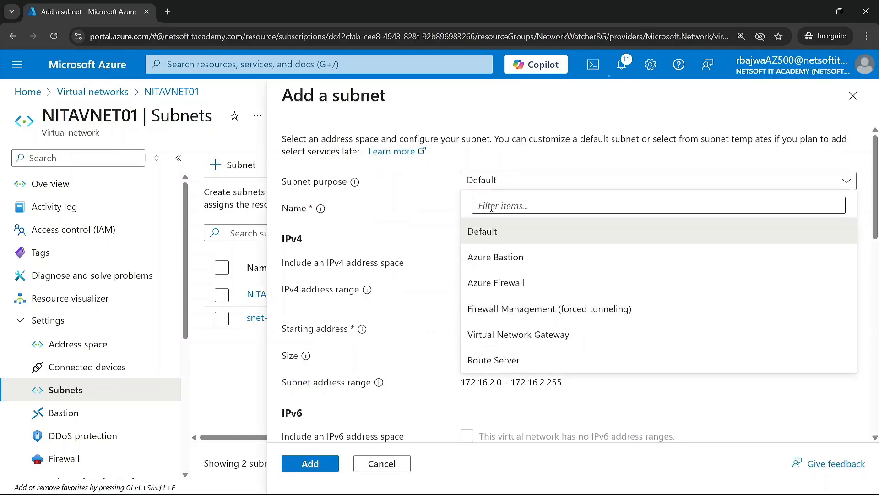
pyautogui.click(493, 258)
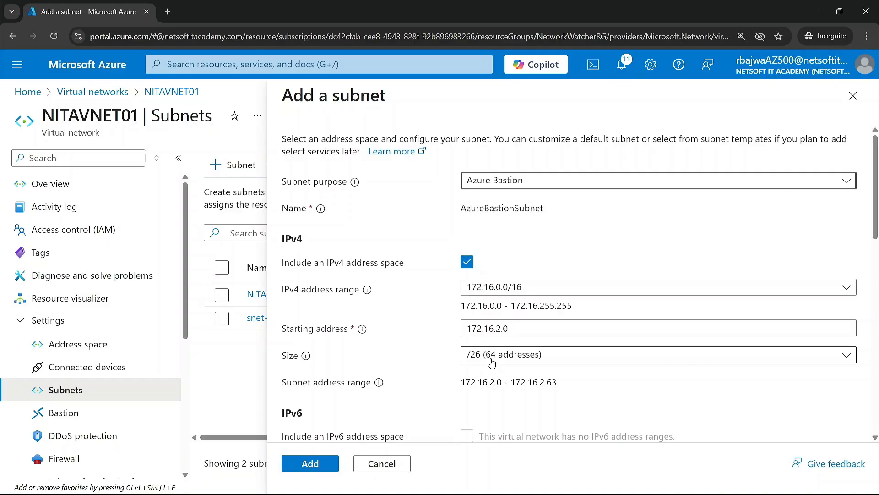
pyautogui.click(331, 458)
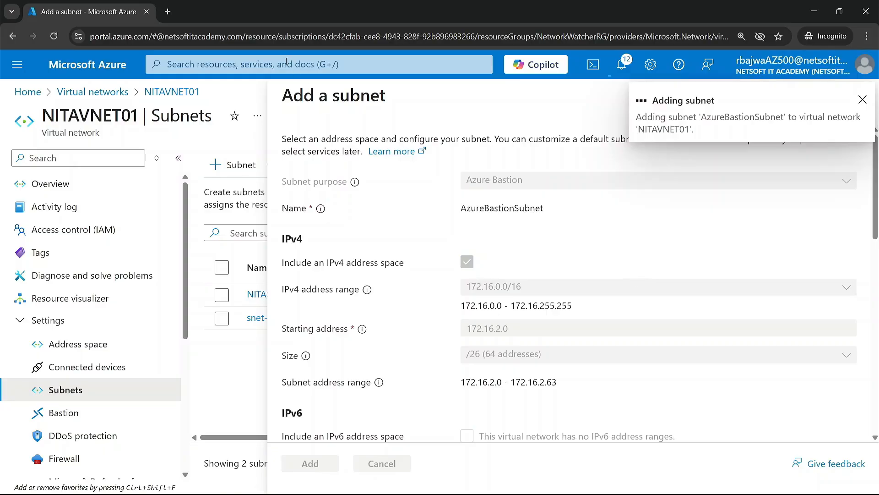
# Search for the Bastions service and start creating a new Bastion.
pyautogui.click(255, 67)
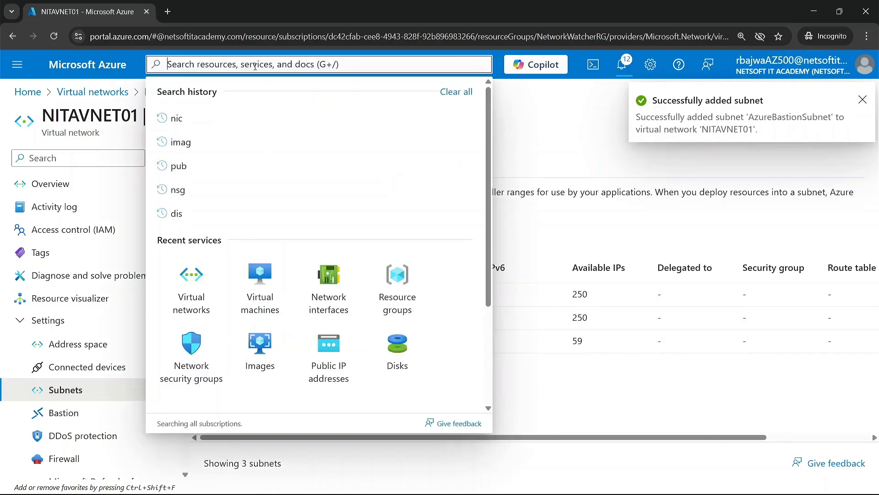
pyautogui.write('bast')
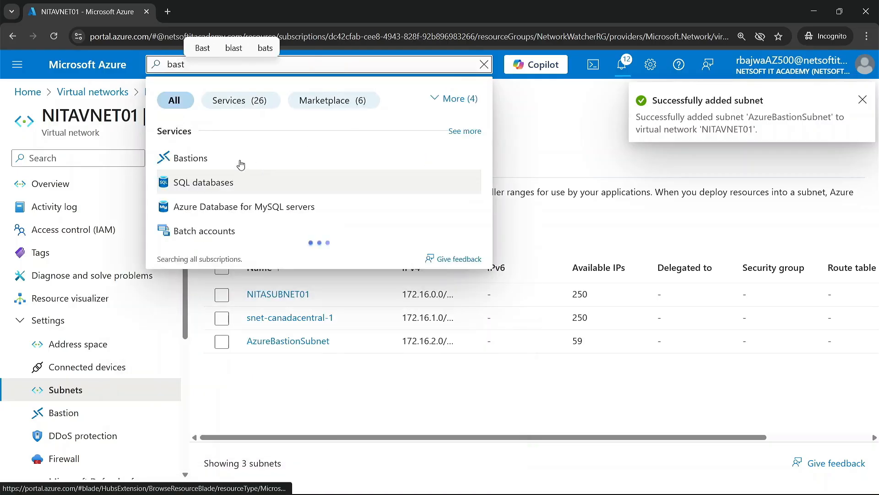
pyautogui.click(233, 161)
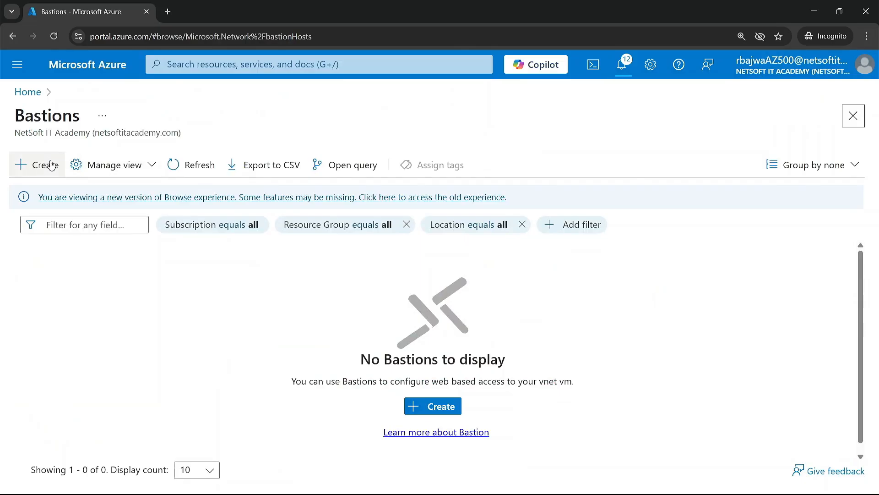
pyautogui.click(41, 165)
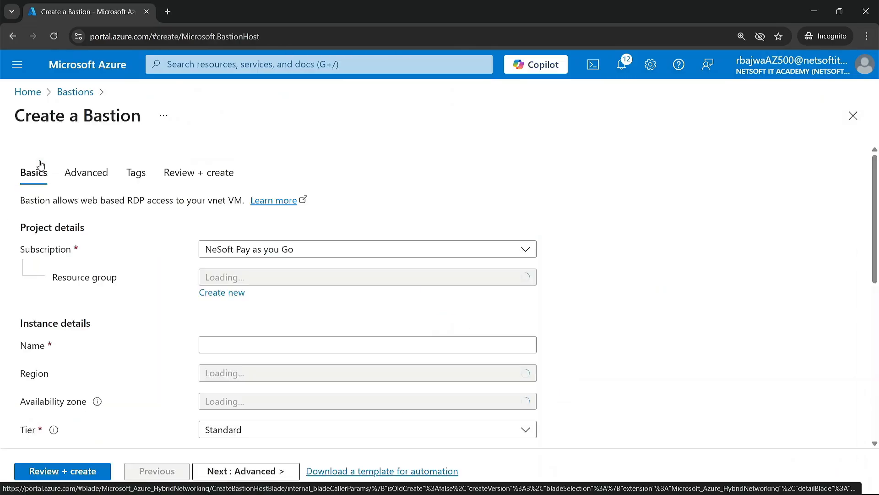
# Choose the resource group NITARG for the Bastion and name it NITAB.
pyautogui.click(277, 280)
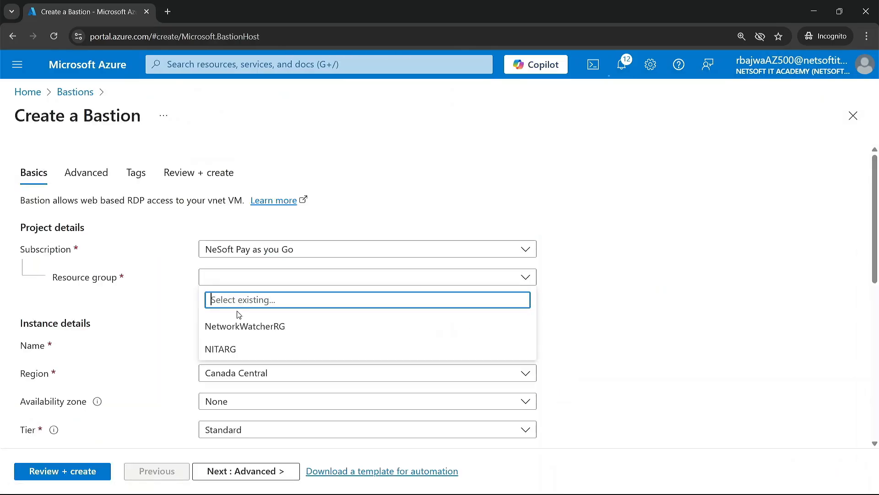
pyautogui.click(243, 328)
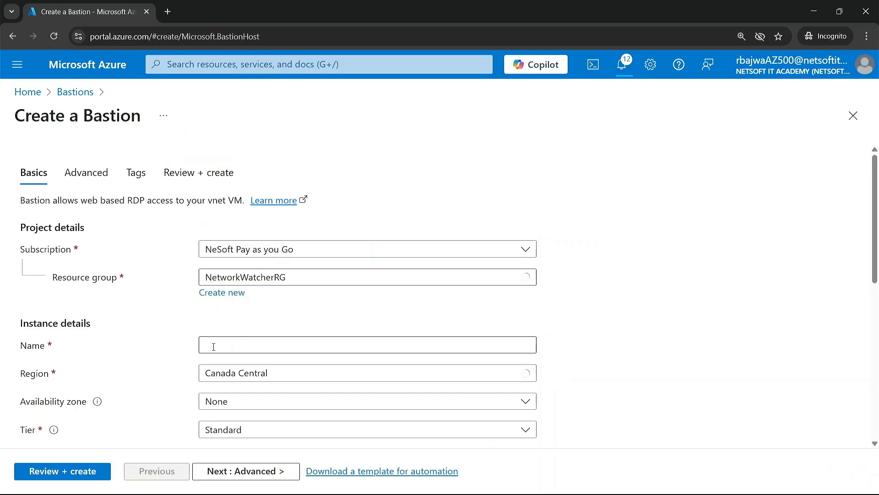
pyautogui.click(248, 276)
pyautogui.click(224, 349)
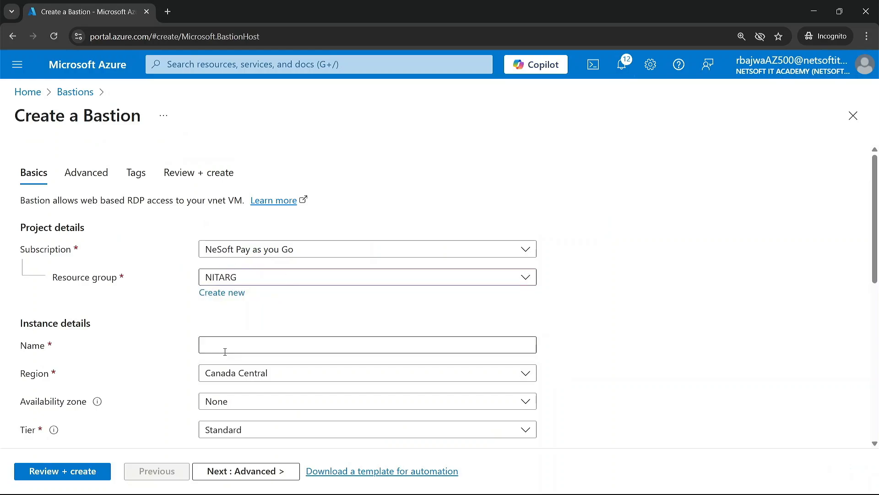
pyautogui.click(243, 340)
pyautogui.write('NITAB')
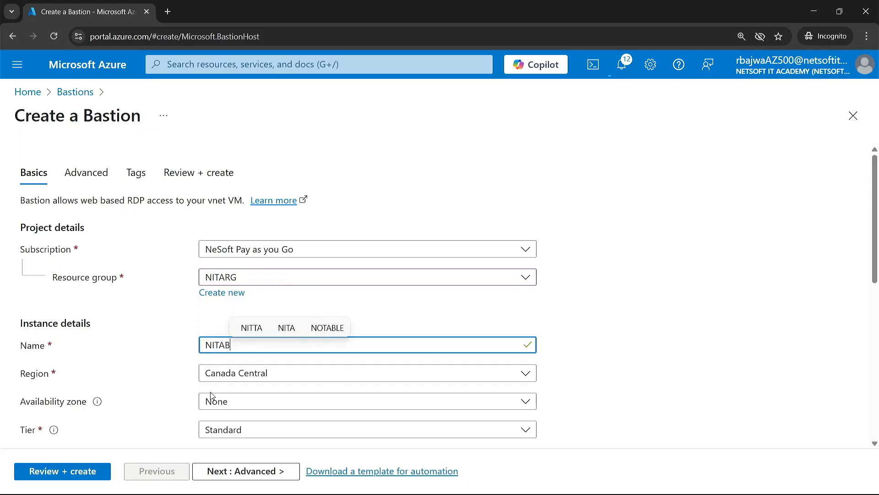
# Set the Bastion's tier to Basic.
pyautogui.scroll(-2, 212, 397)
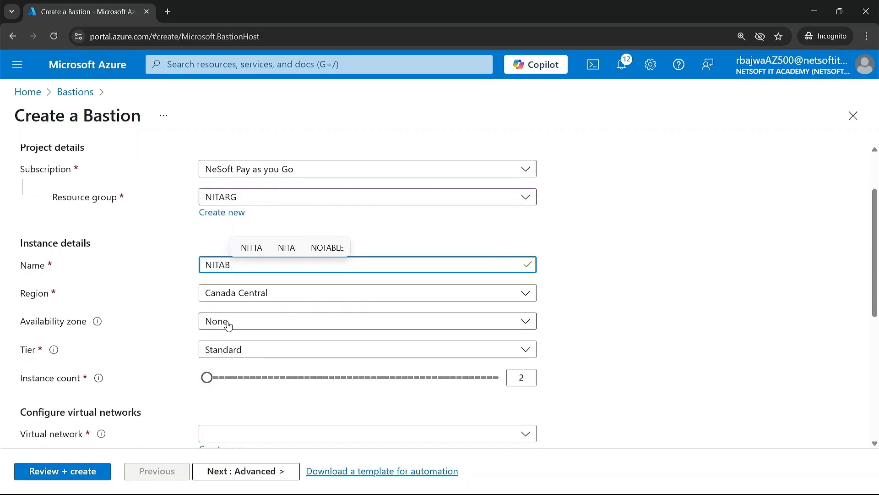
pyautogui.click(233, 349)
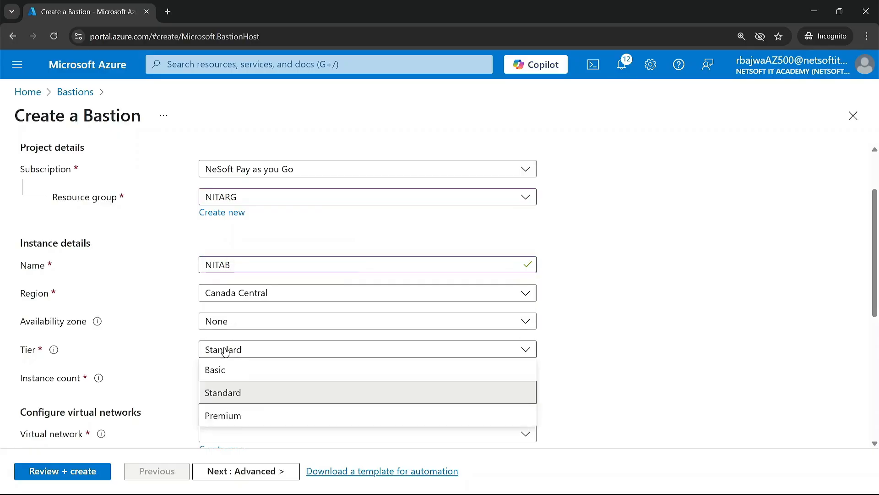
pyautogui.click(247, 372)
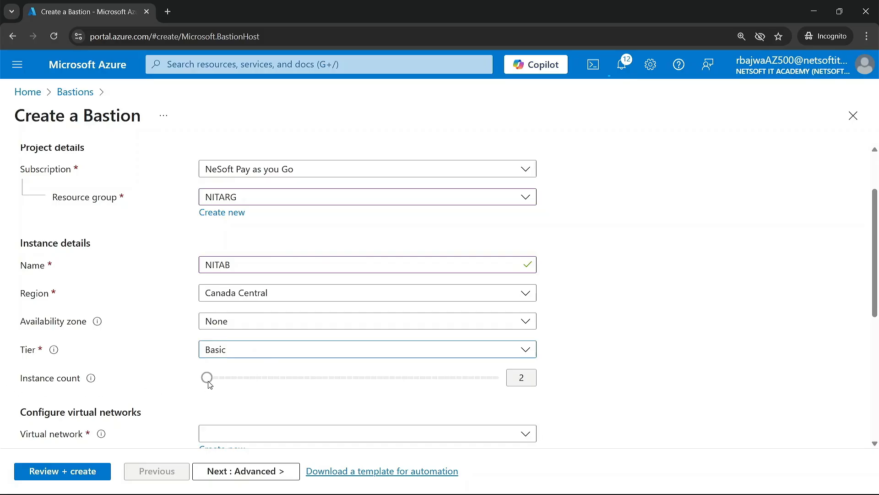
# Try the Premium tier with an instance count of 50, and return to 2 instances and the Basic tier.
pyautogui.click(221, 353)
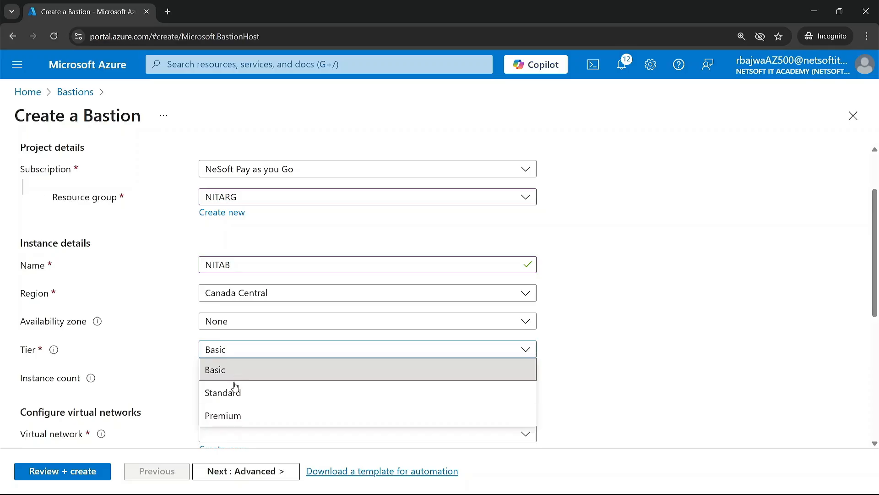
pyautogui.click(245, 415)
pyautogui.moveTo(206, 374); pyautogui.dragTo(540, 393)
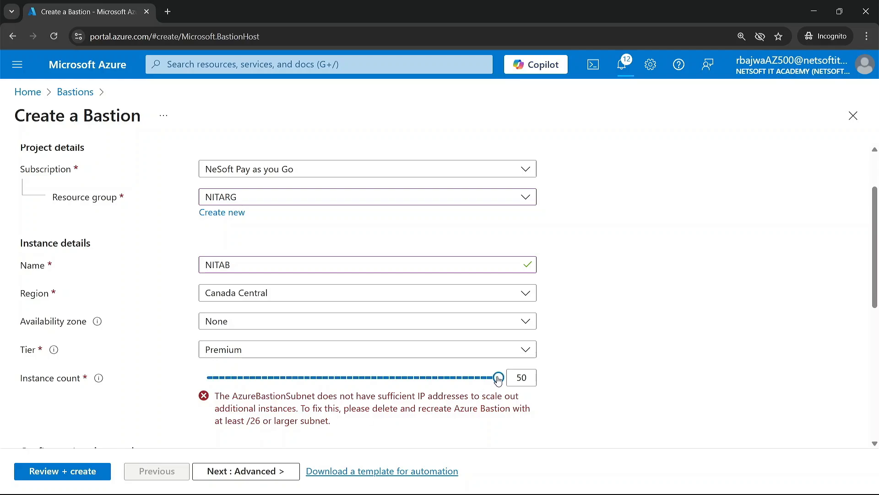
pyautogui.moveTo(498, 379); pyautogui.dragTo(204, 378)
pyautogui.click(237, 352)
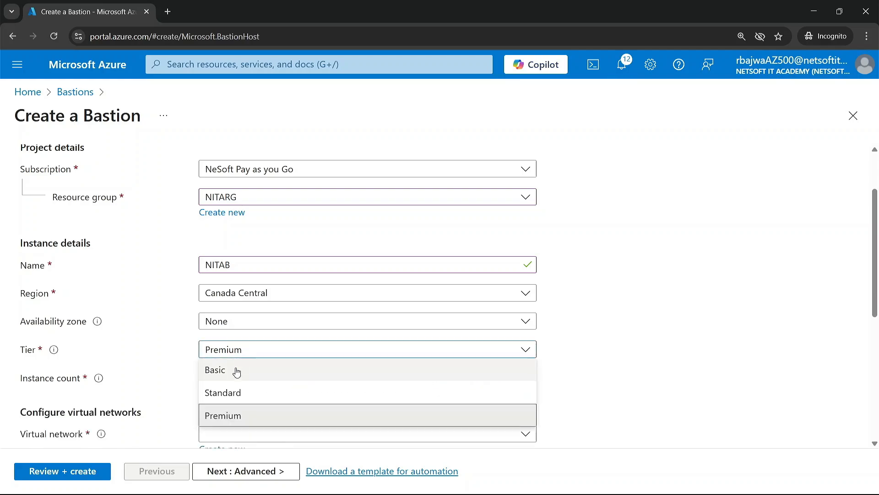
pyautogui.click(237, 371)
# Place the Bastion in the virtual network NITAVNET01, using its AzureBastionSubnet.
pyautogui.scroll(-2, 226, 396)
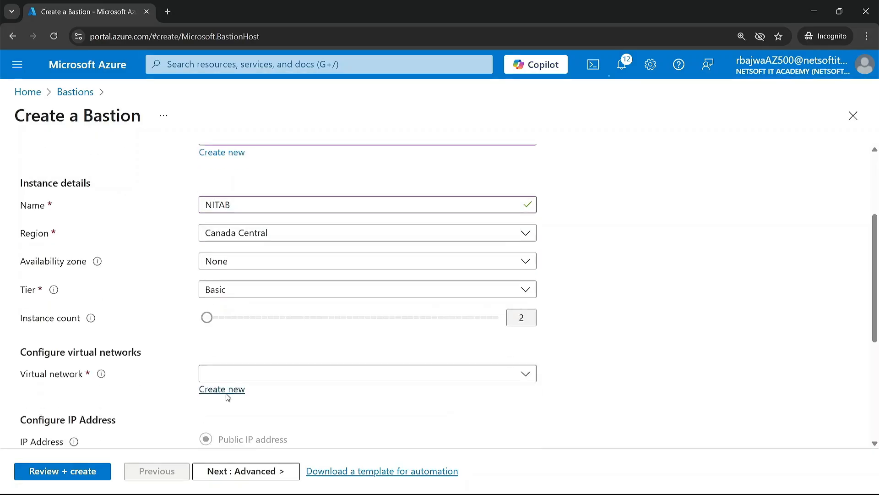
pyautogui.click(247, 349)
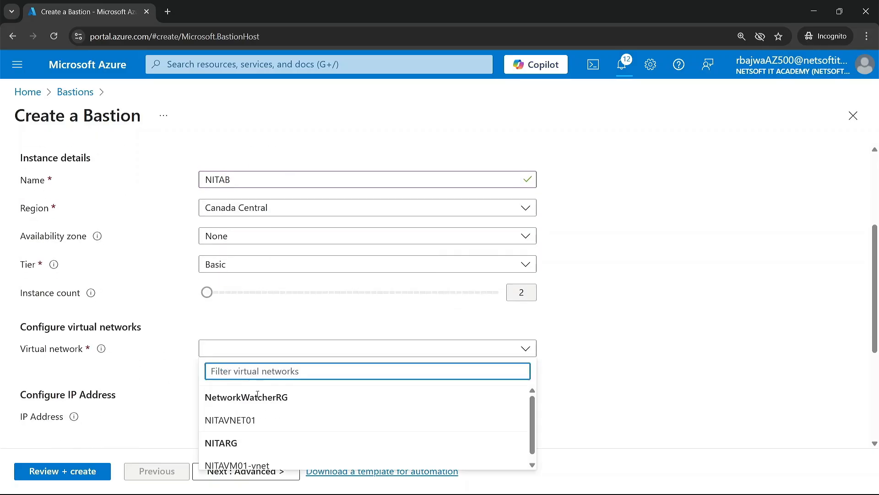
pyautogui.click(246, 419)
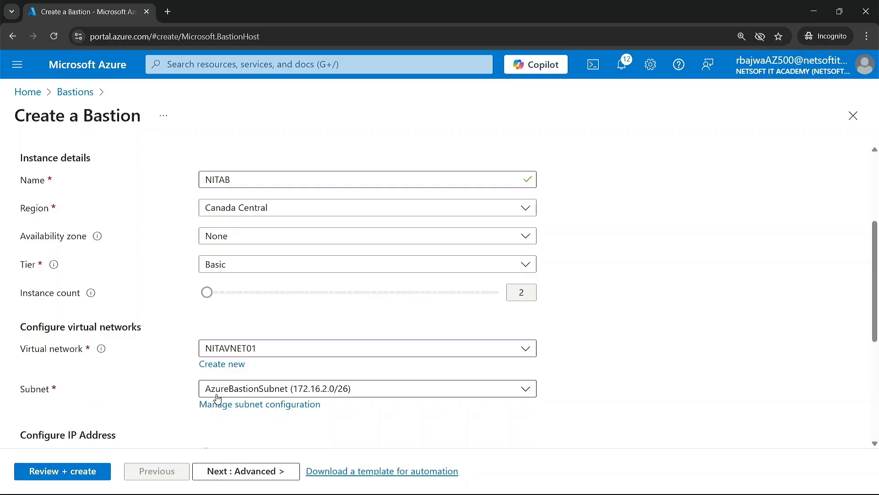
pyautogui.scroll(-3, 209, 419)
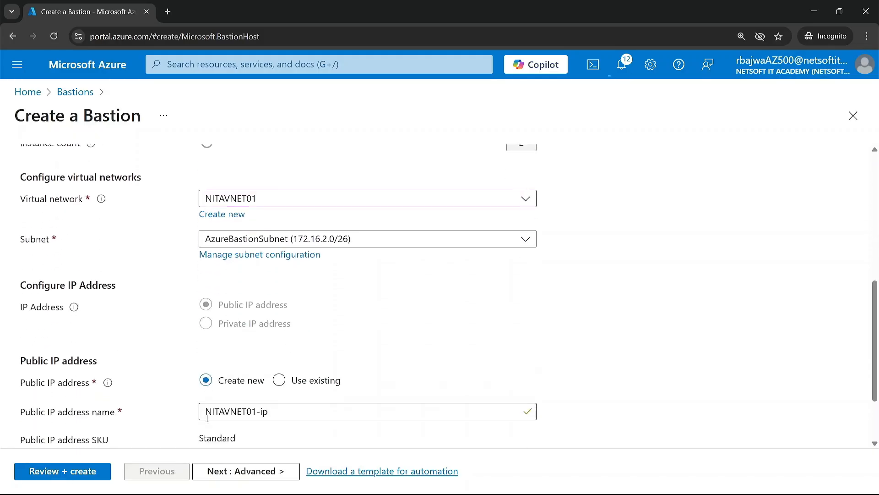
# Switch the Bastion's public IP address to an existing one and open the list of available addresses.
pyautogui.scroll(-1, 207, 418)
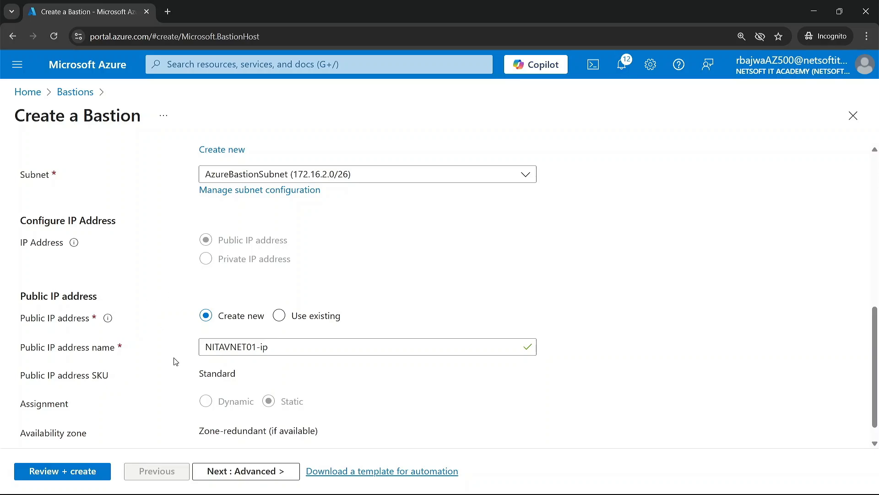
pyautogui.scroll(-1, 175, 361)
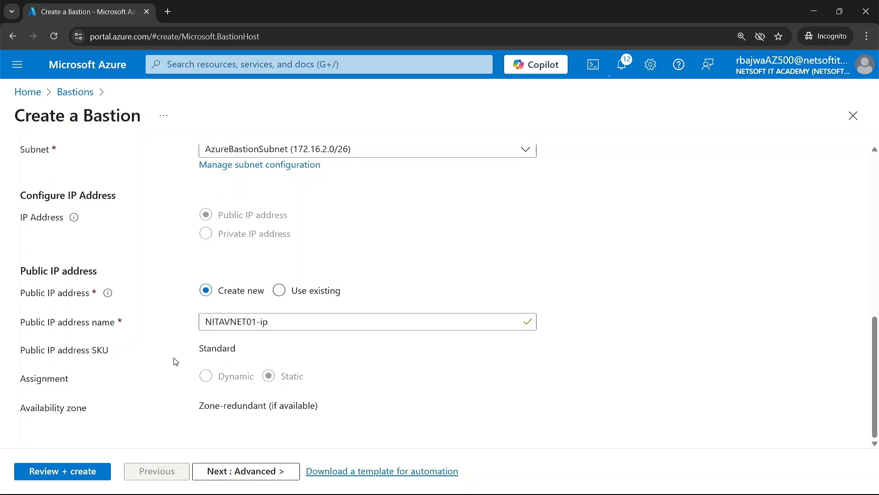
pyautogui.click(281, 290)
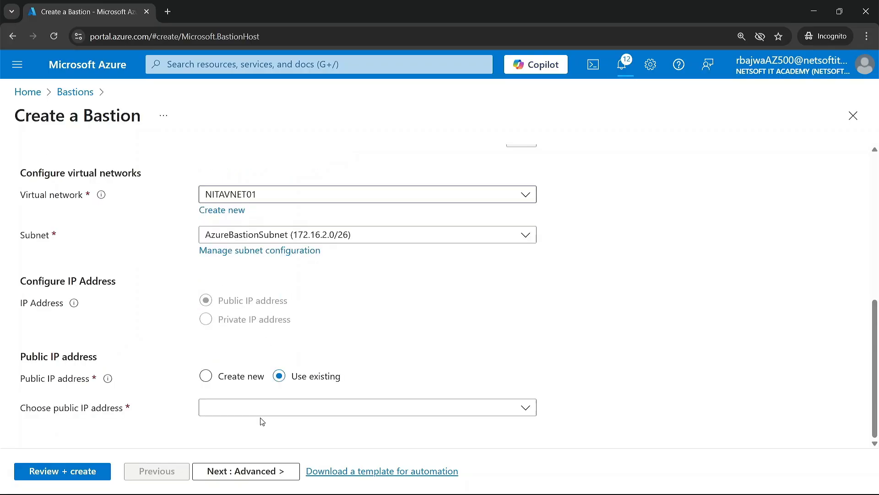
pyautogui.click(268, 413)
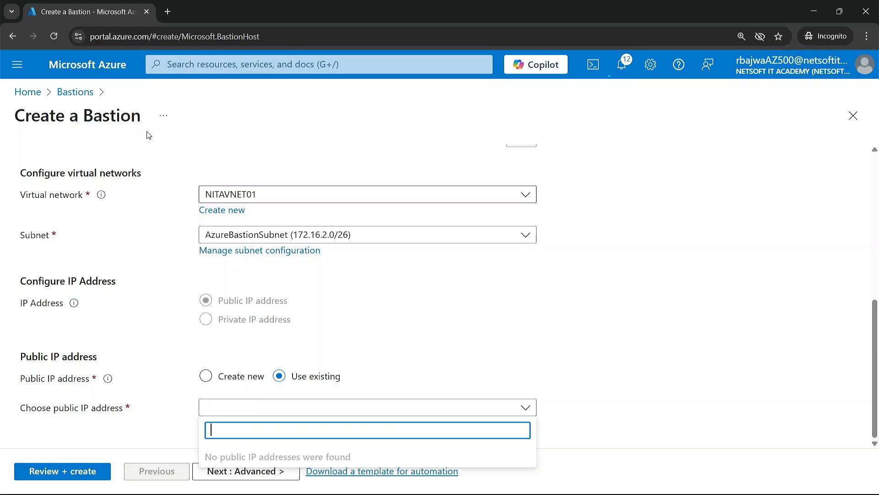
# Open the Azure portal in a second browser tab and go to the network settings of the virtual machine NITAVM01.
pyautogui.rightClick(99, 56)
pyautogui.click(118, 69)
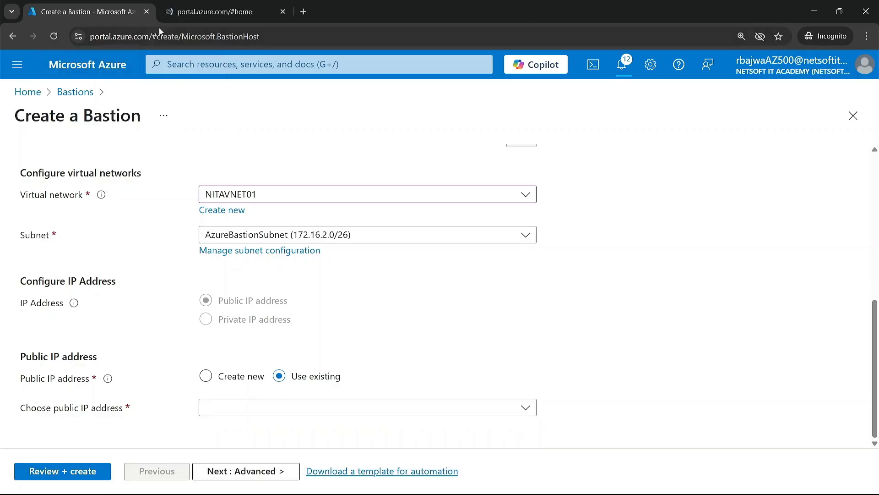
pyautogui.click(191, 14)
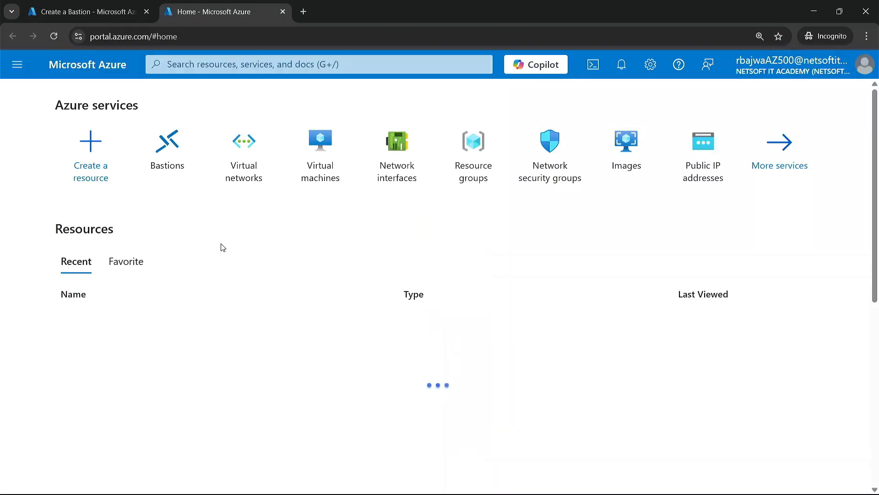
pyautogui.click(321, 146)
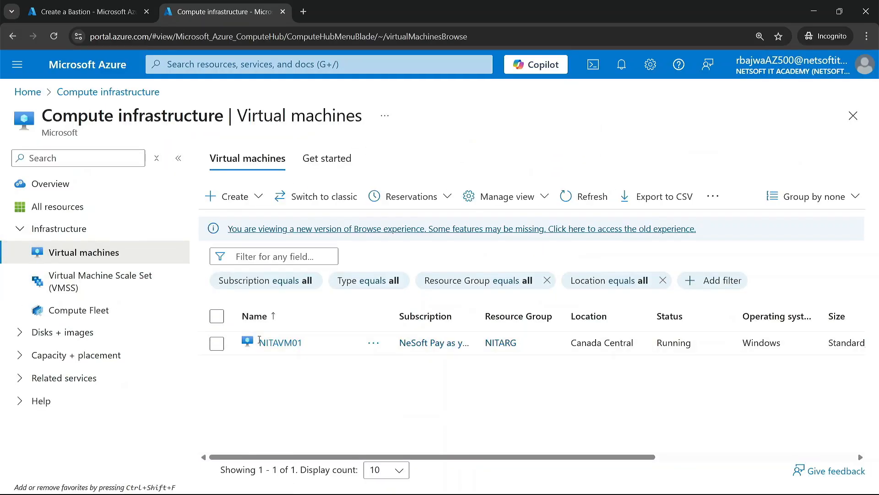
pyautogui.click(265, 344)
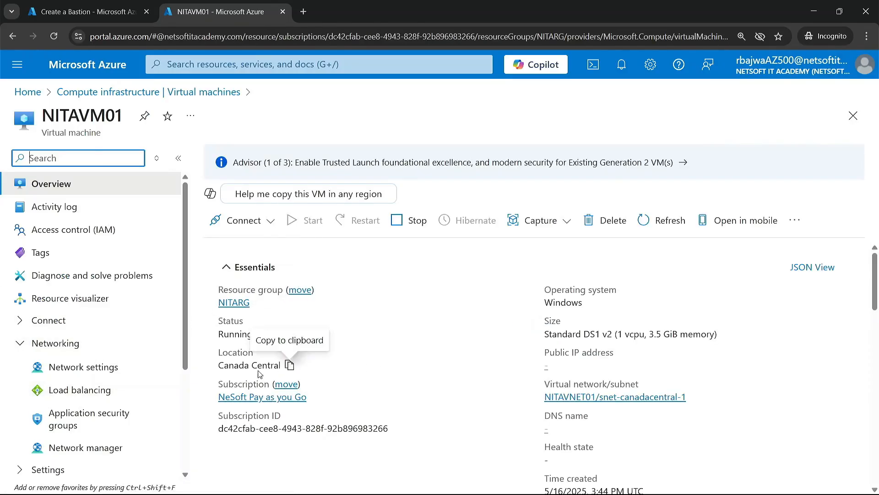
pyautogui.click(95, 369)
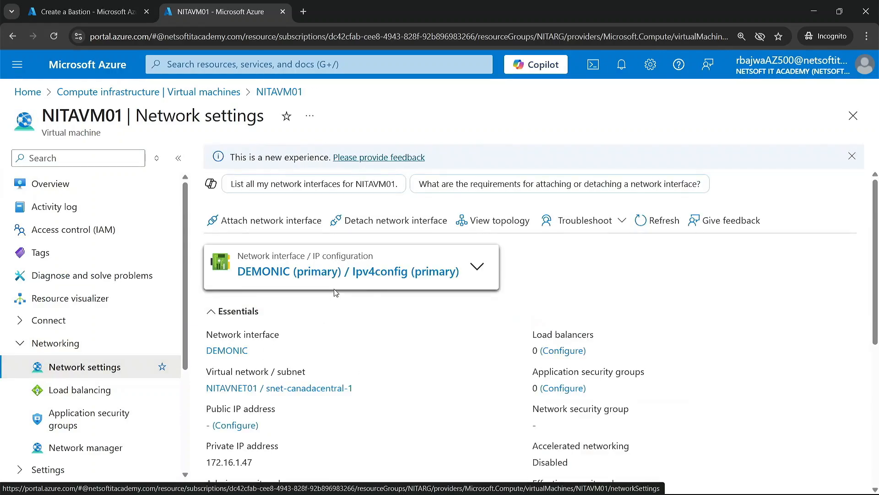
# Examine the public IP association of Ipv4config on the network interface DEMONIC, and close it unchanged.
pyautogui.click(354, 274)
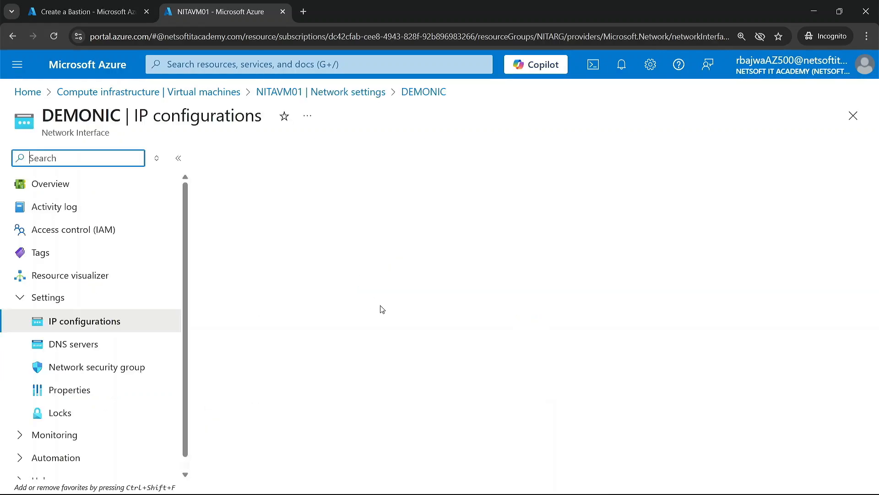
pyautogui.click(124, 13)
pyautogui.click(216, 11)
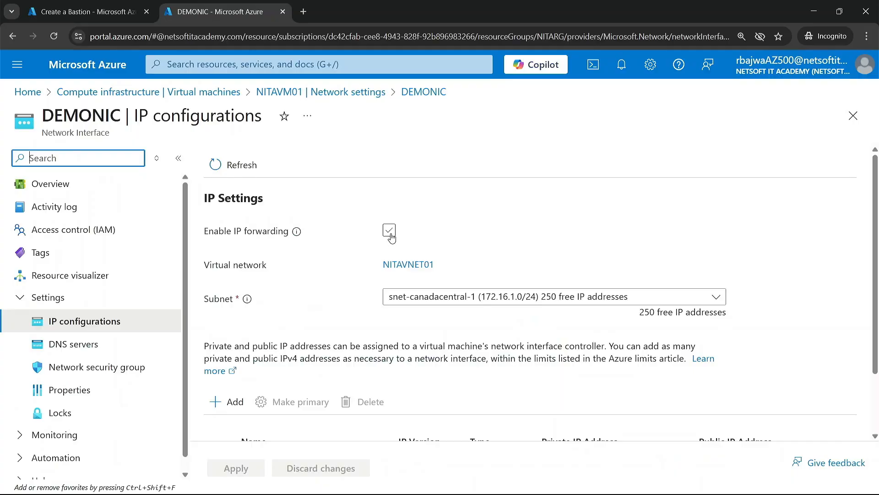
pyautogui.scroll(-2, 514, 371)
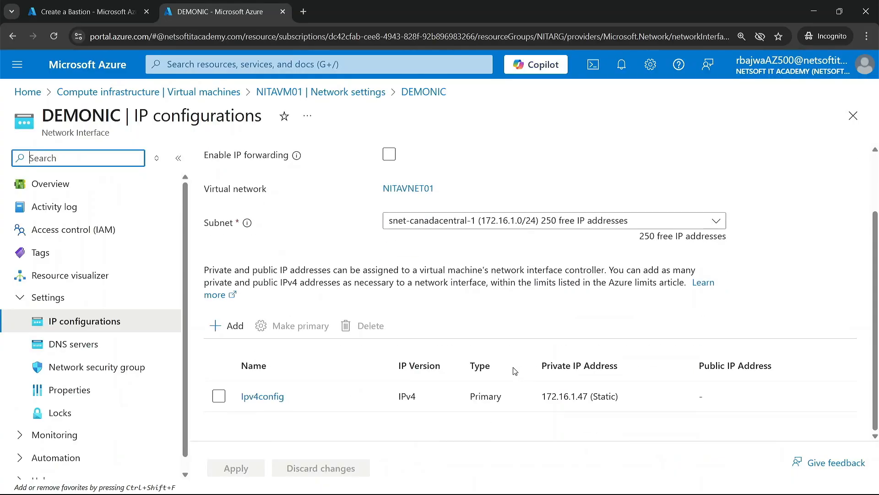
pyautogui.click(268, 399)
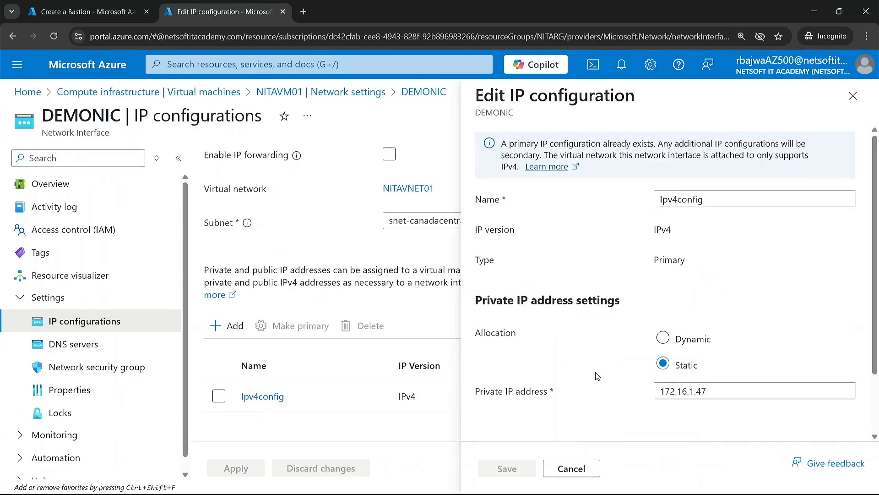
pyautogui.scroll(-3, 660, 403)
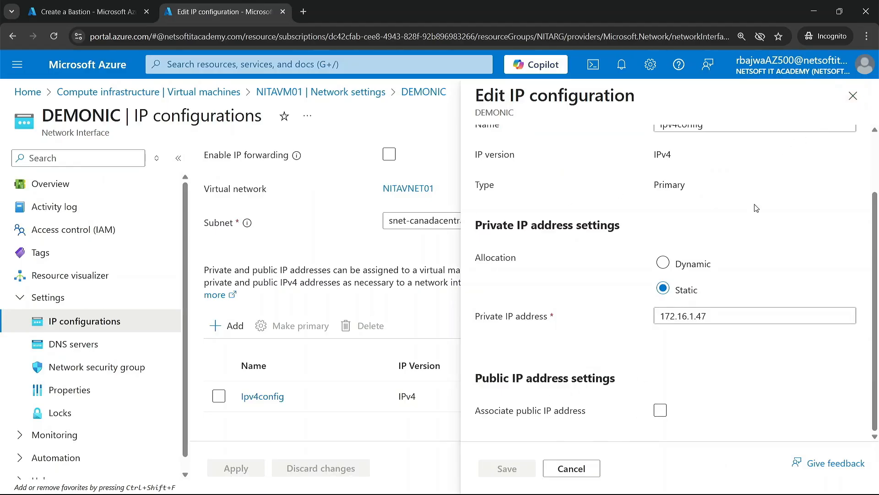
pyautogui.click(854, 95)
pyautogui.scroll(2, 458, 295)
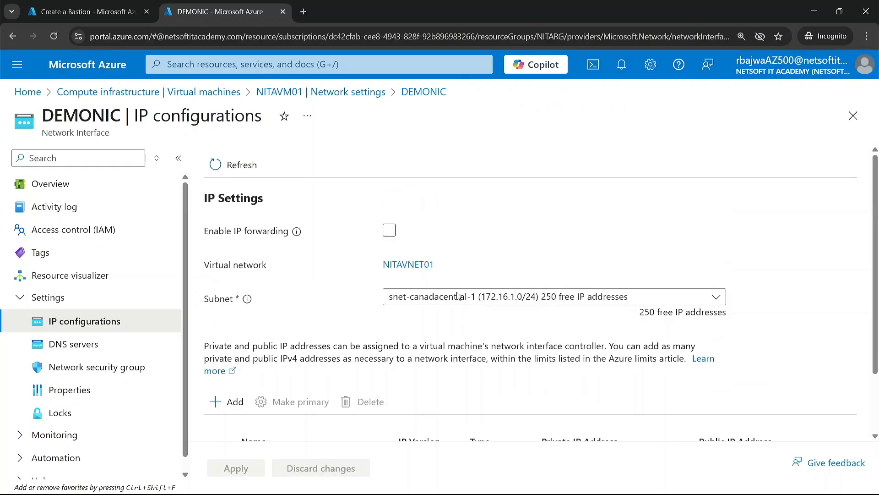
# Review the existing public IP addresses, and check the portal notifications from the Bastion creation page.
pyautogui.click(262, 73)
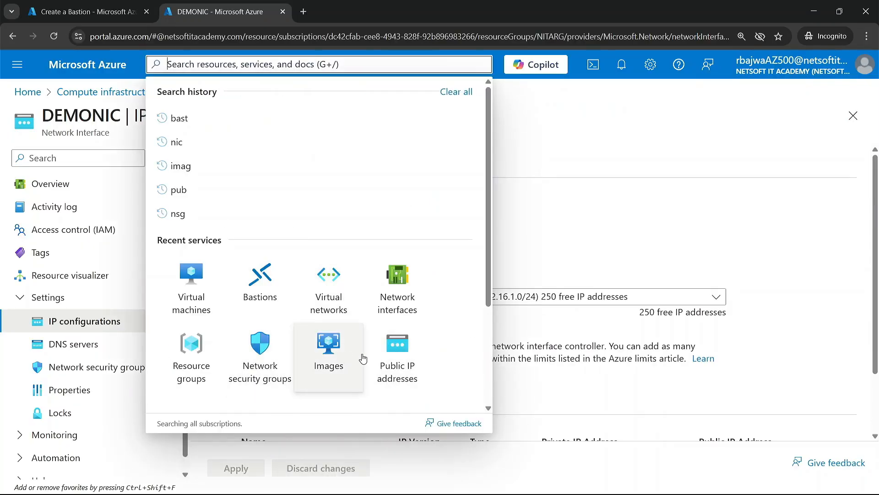
pyautogui.click(399, 362)
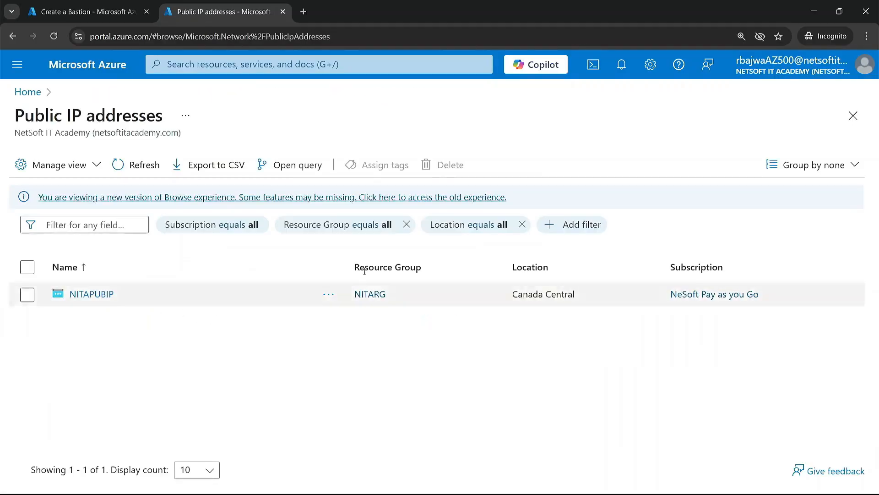
pyautogui.click(130, 8)
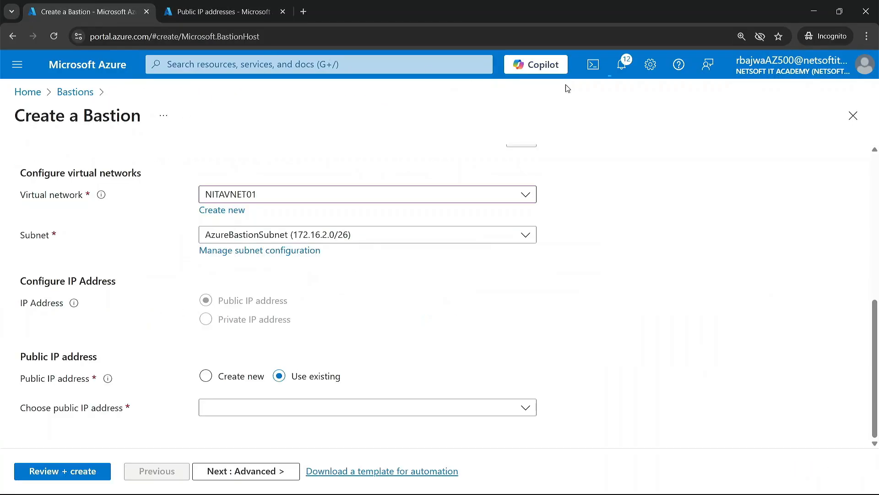
pyautogui.click(621, 64)
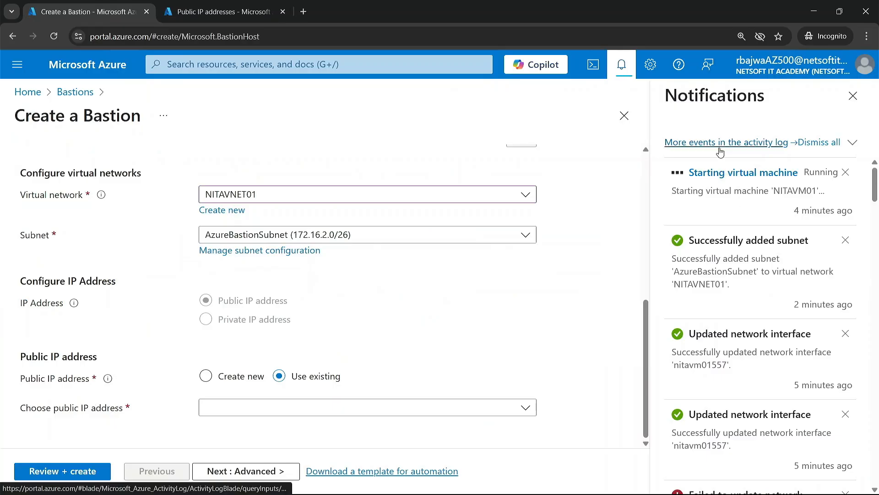
pyautogui.click(853, 96)
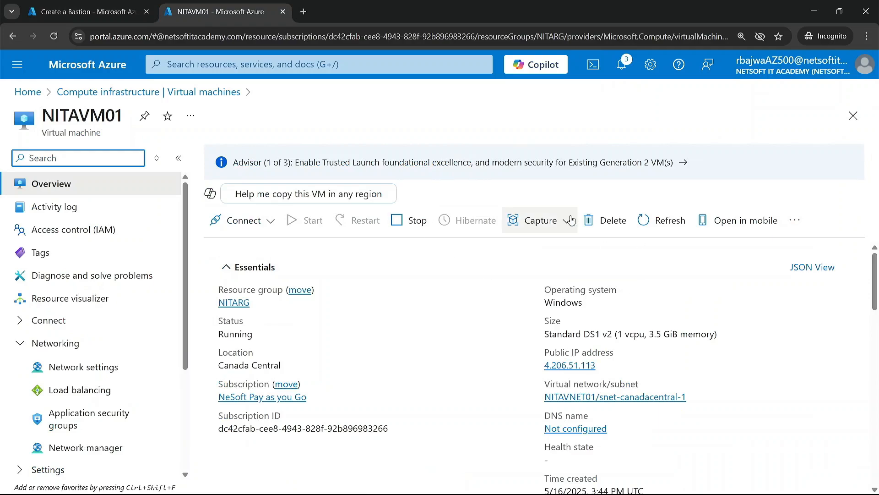
# Refresh NITAVM01's overview and check its status and public IP address.
pyautogui.click(643, 221)
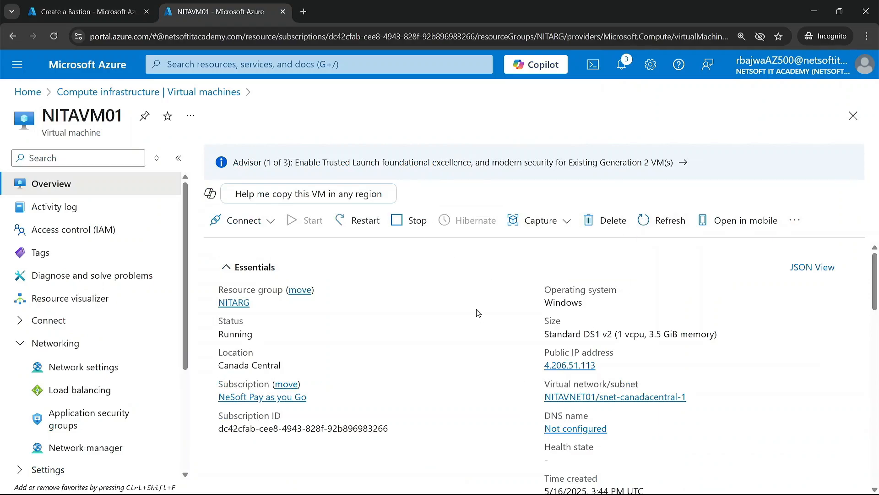
pyautogui.scroll(-3, 298, 287)
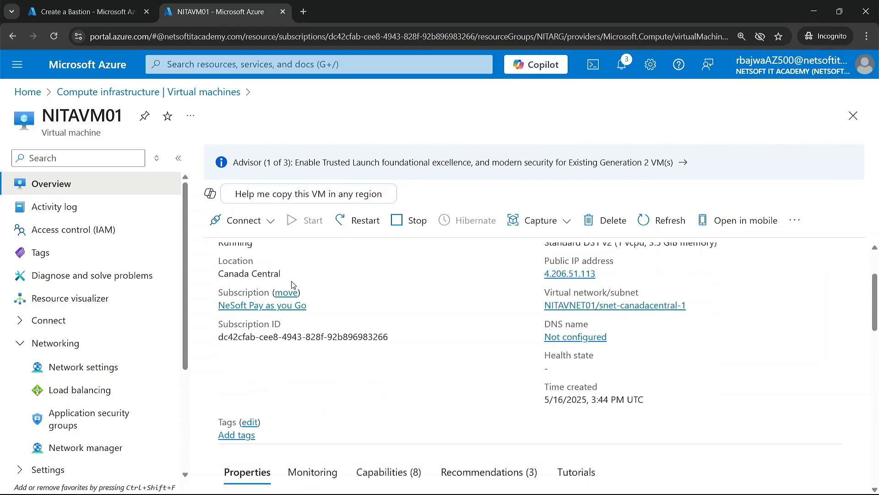
pyautogui.scroll(3, 288, 339)
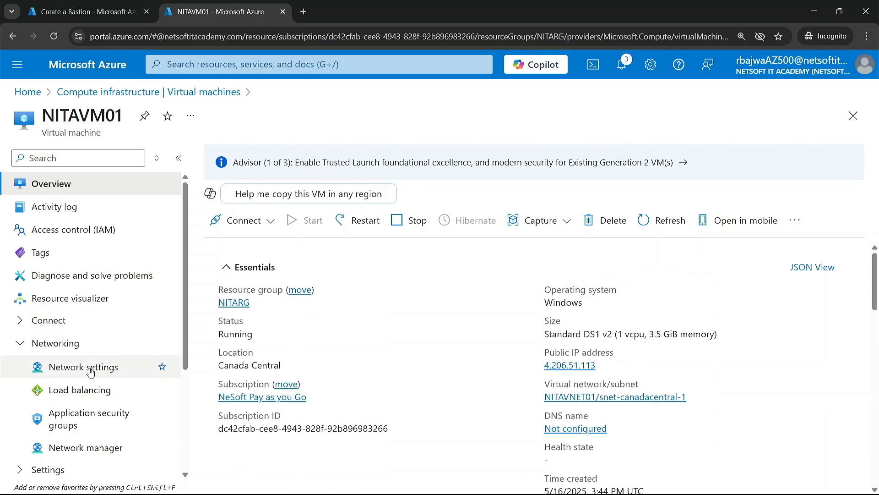
# Dissociate the public IP address from Ipv4config on NITAVM01's network interface DEMONIC, and save the configuration.
pyautogui.click(82, 369)
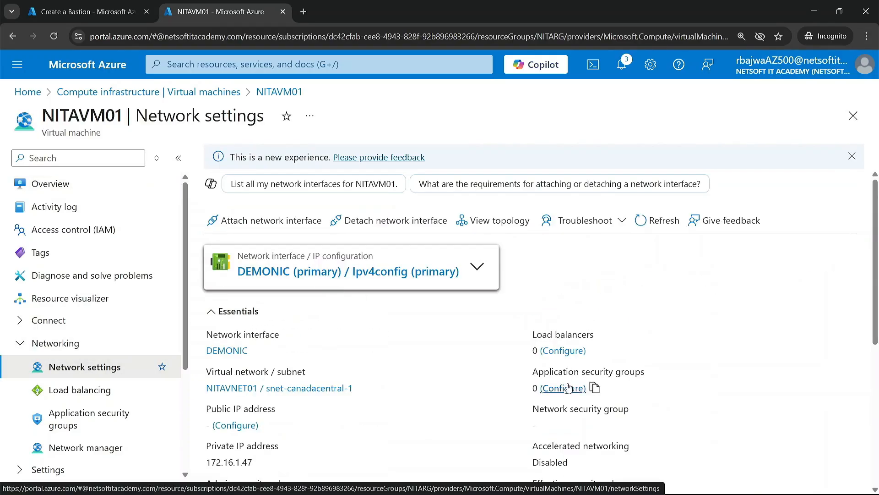
pyautogui.click(295, 275)
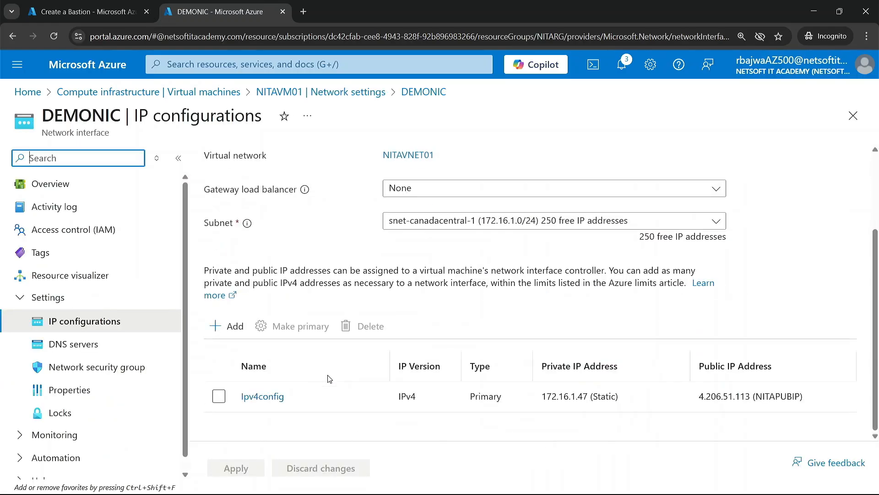
pyautogui.click(277, 397)
pyautogui.scroll(-2, 630, 360)
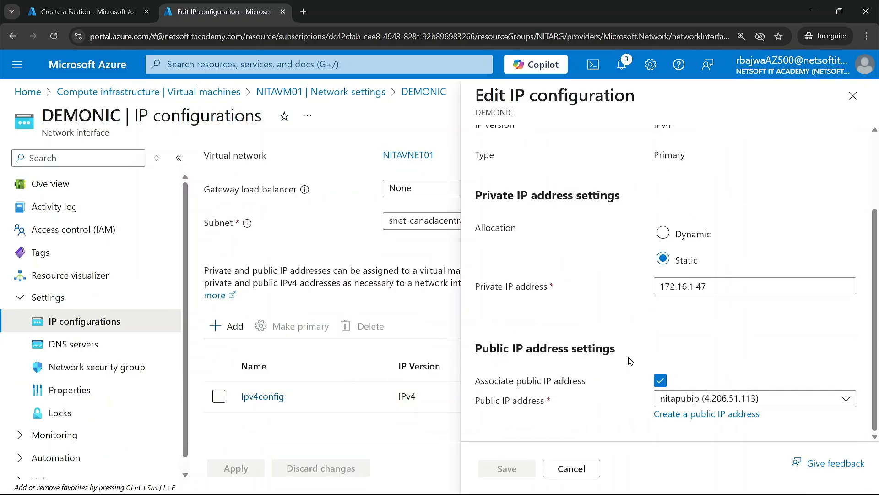
pyautogui.click(659, 379)
pyautogui.click(517, 466)
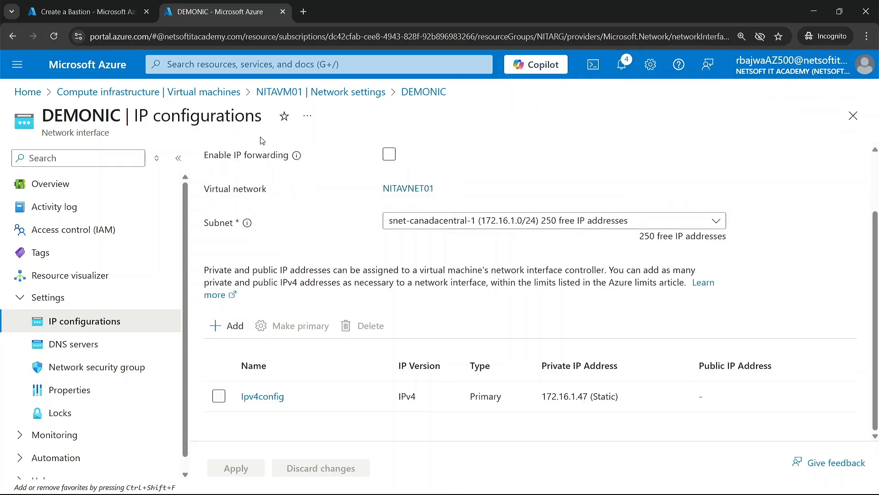
# Return to the Bastion creation form and recheck the list of existing public IP addresses.
pyautogui.click(188, 93)
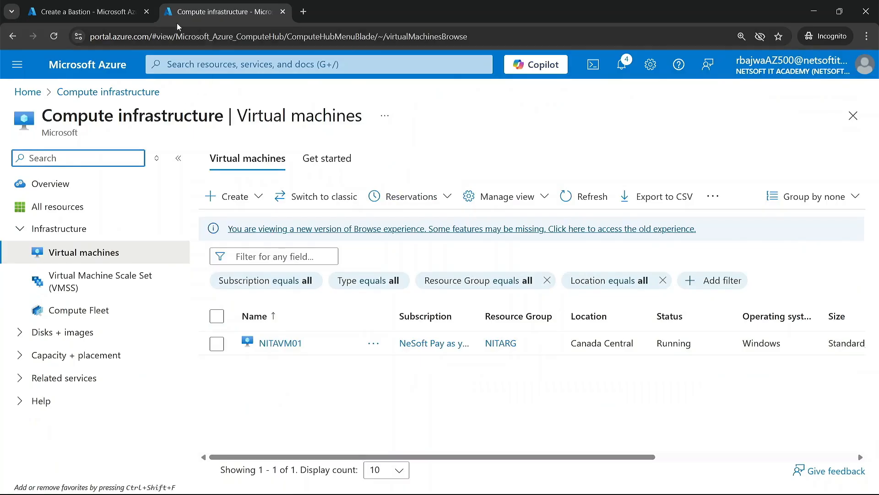
pyautogui.click(120, 12)
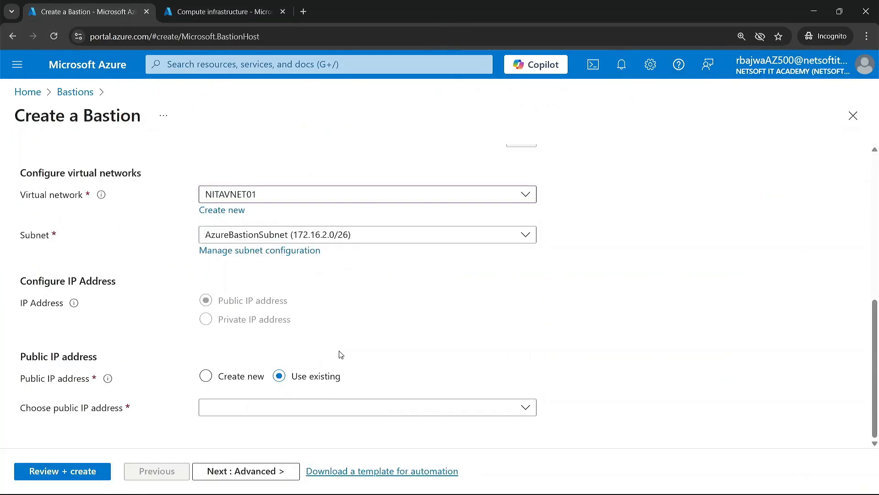
pyautogui.click(338, 409)
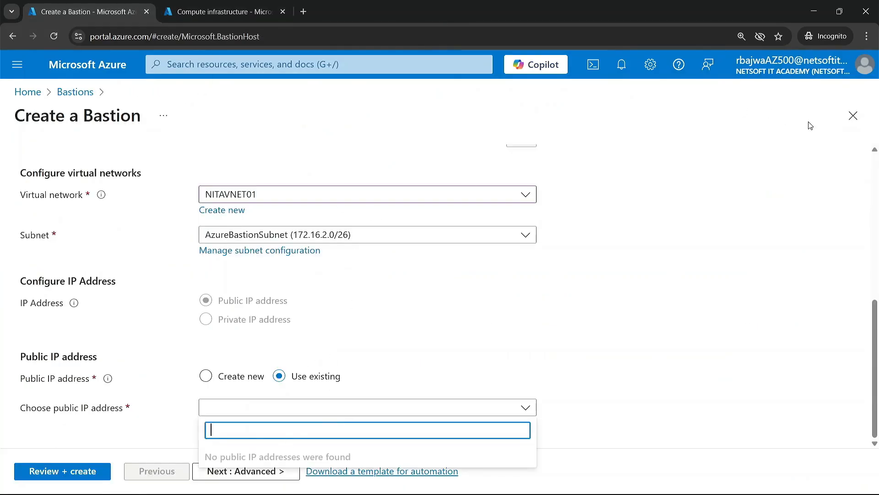
# Discard the unfinished Bastion form and start creating a new Bastion.
pyautogui.click(853, 116)
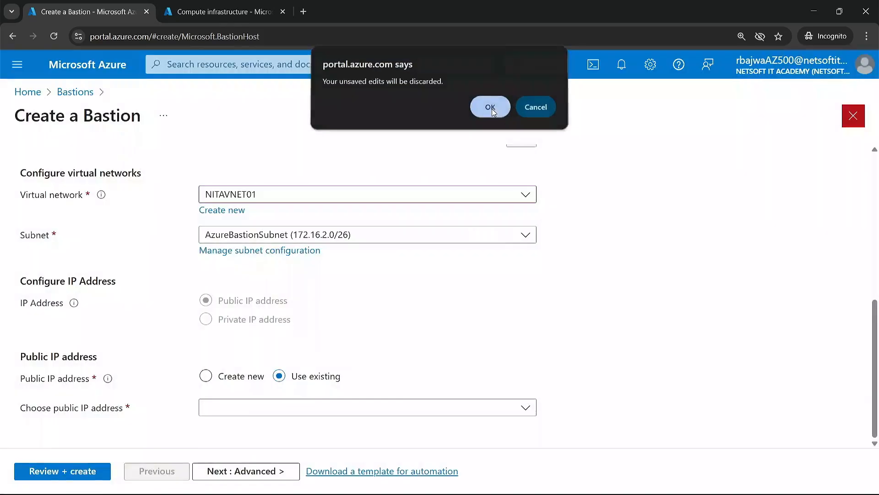
pyautogui.click(491, 108)
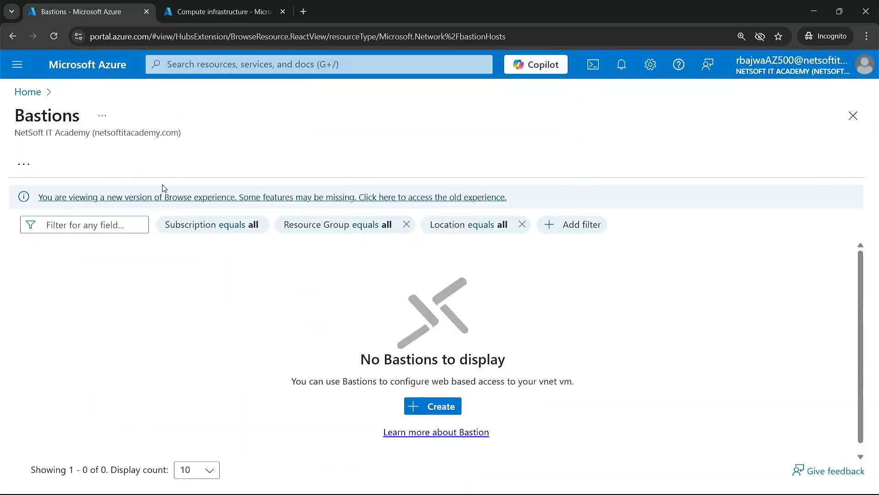
pyautogui.click(24, 164)
pyautogui.click(40, 192)
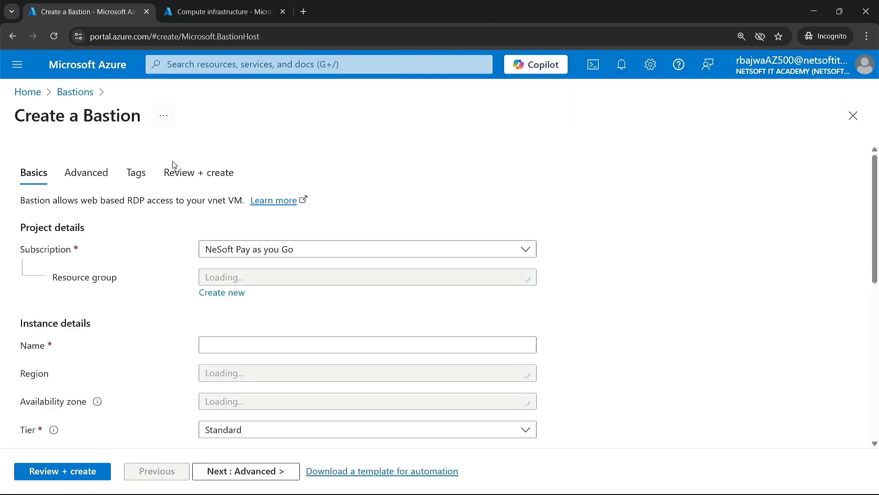
# Check which existing public IP addresses the Bastion form offers with virtual network NITAVNET01, and discard the form.
pyautogui.scroll(-3, 253, 365)
pyautogui.scroll(-1, 253, 365)
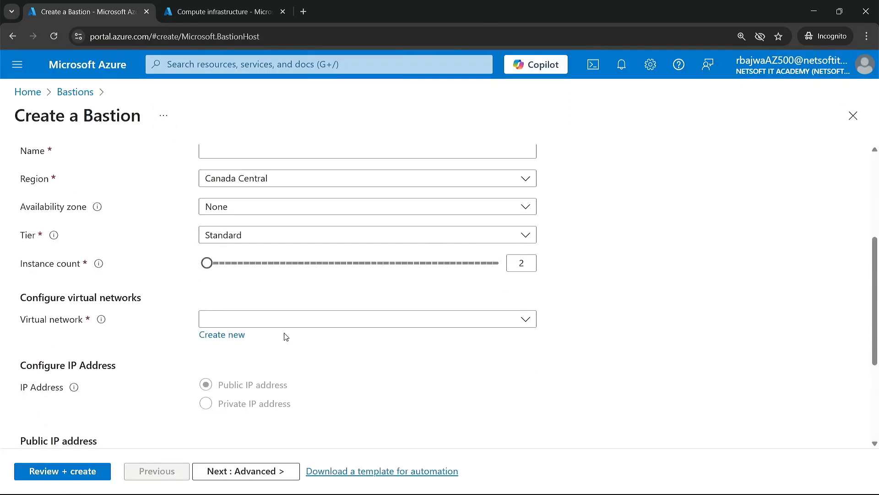
pyautogui.click(301, 318)
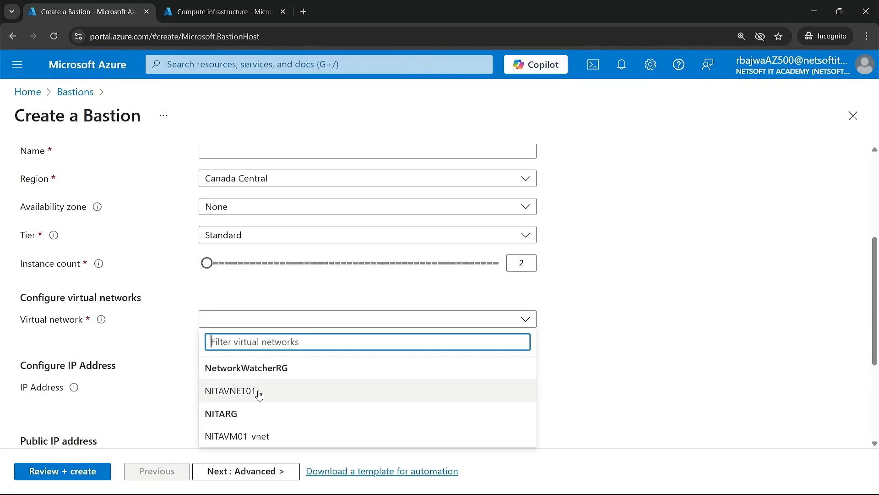
pyautogui.click(251, 393)
pyautogui.scroll(-3, 220, 387)
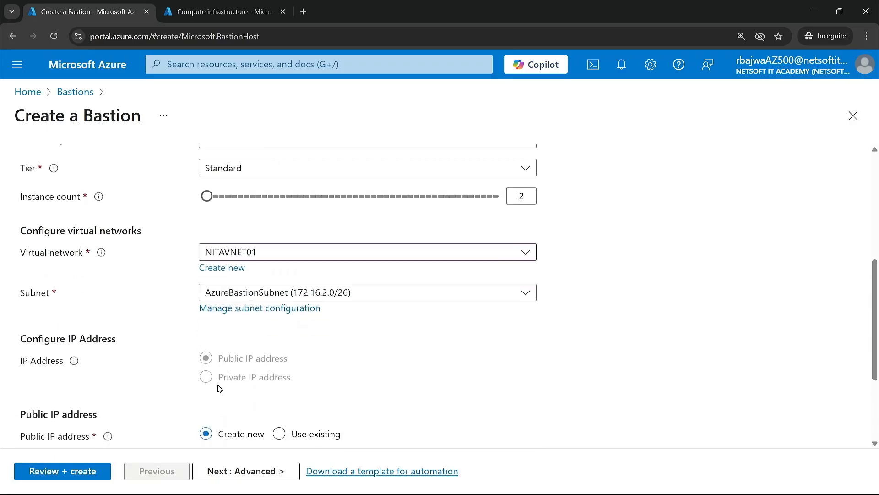
pyautogui.scroll(-2, 219, 388)
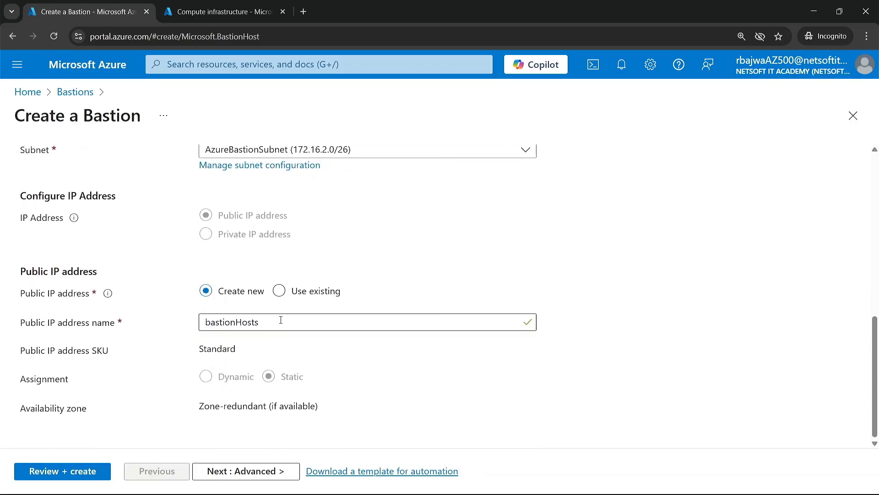
pyautogui.click(297, 292)
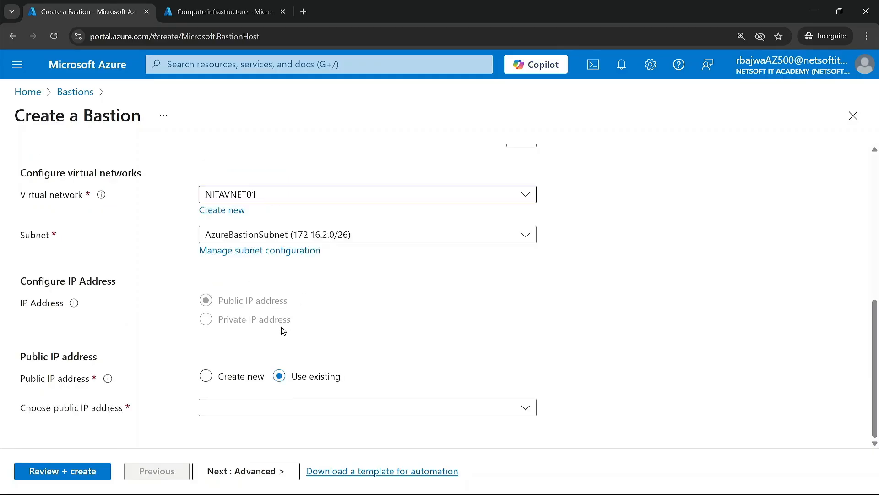
pyautogui.click(288, 412)
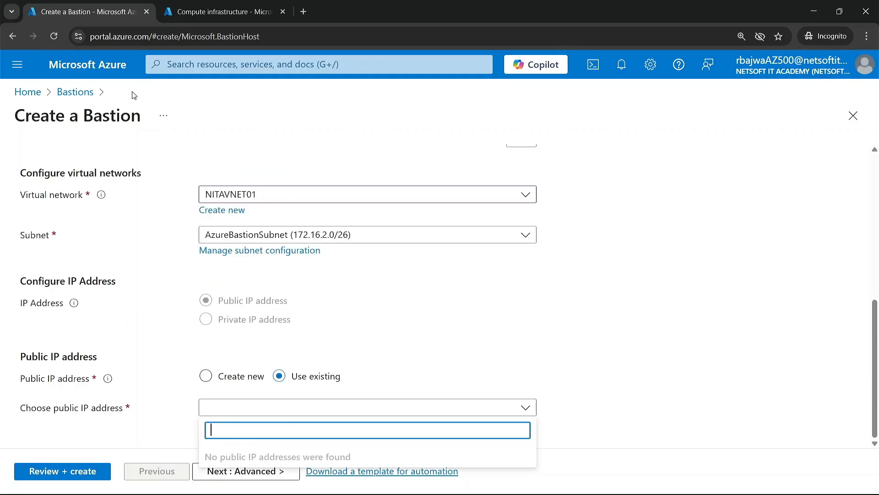
pyautogui.click(94, 68)
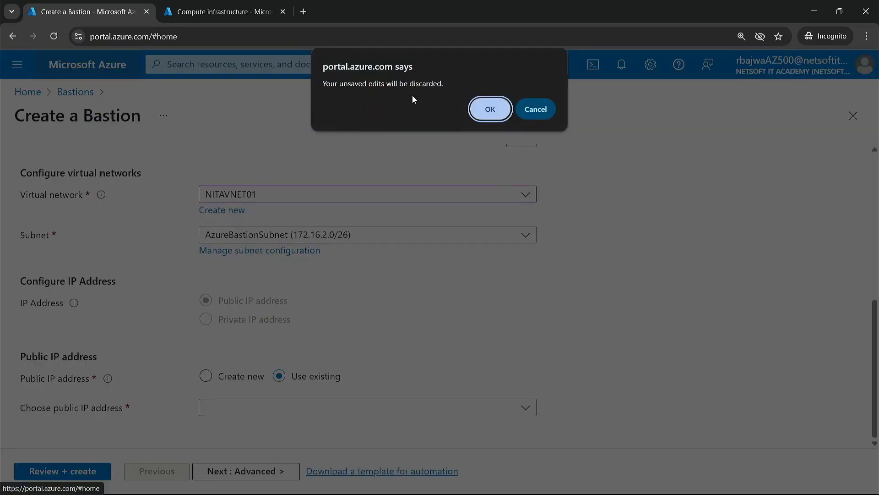
pyautogui.click(489, 113)
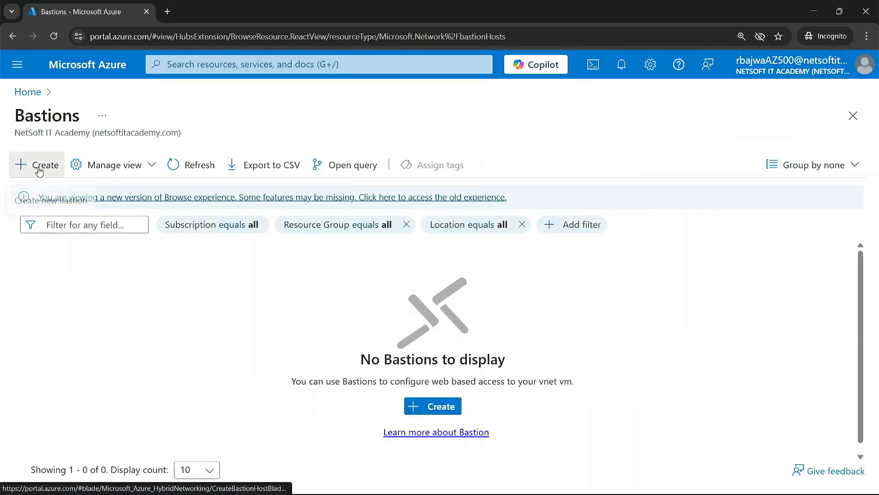
# Start creating a new Bastion named NITAB in resource group NetworkWatcherRG.
pyautogui.click(39, 165)
pyautogui.click(294, 279)
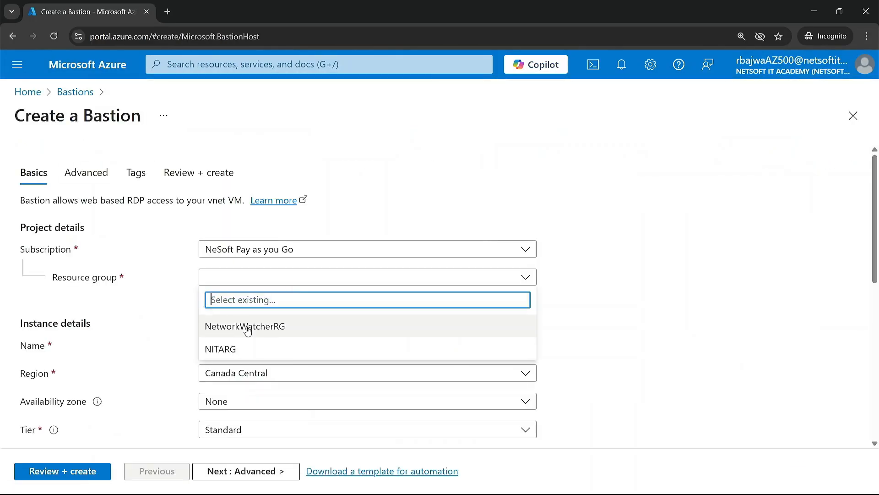
pyautogui.click(248, 328)
pyautogui.click(270, 347)
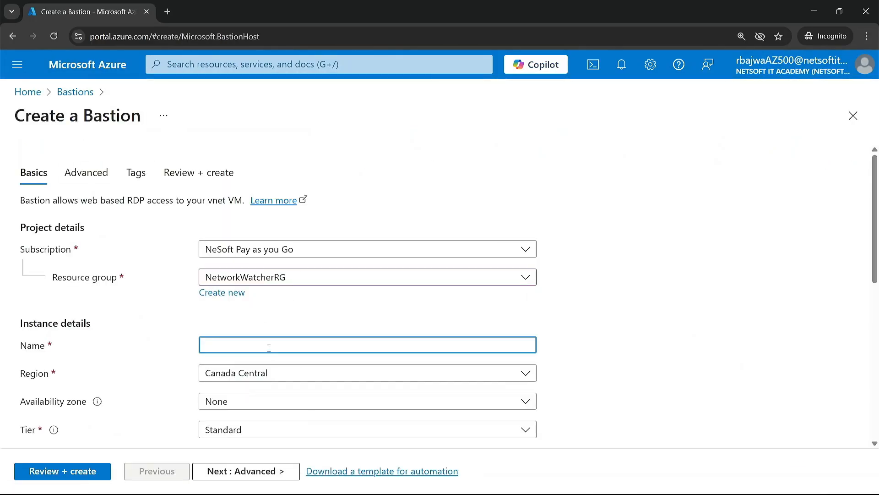
pyautogui.write('NITAB')
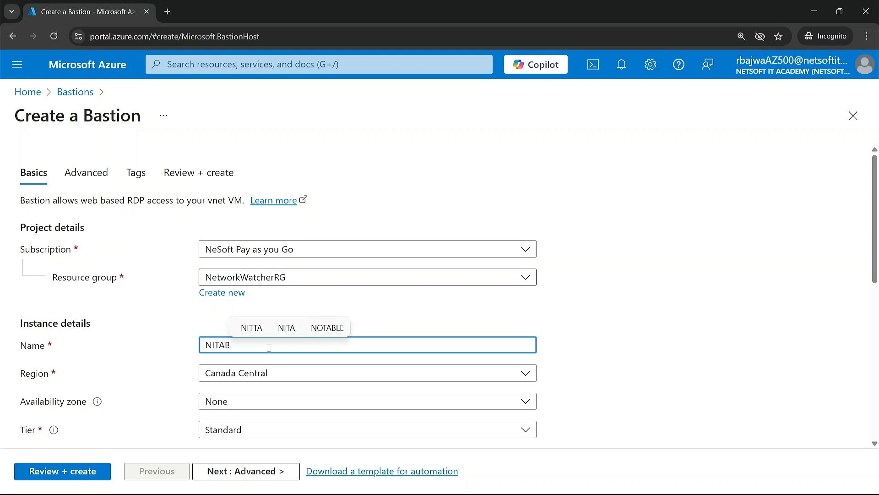
# Select NITAVNET01 as the Bastion's virtual network.
pyautogui.scroll(-2, 270, 351)
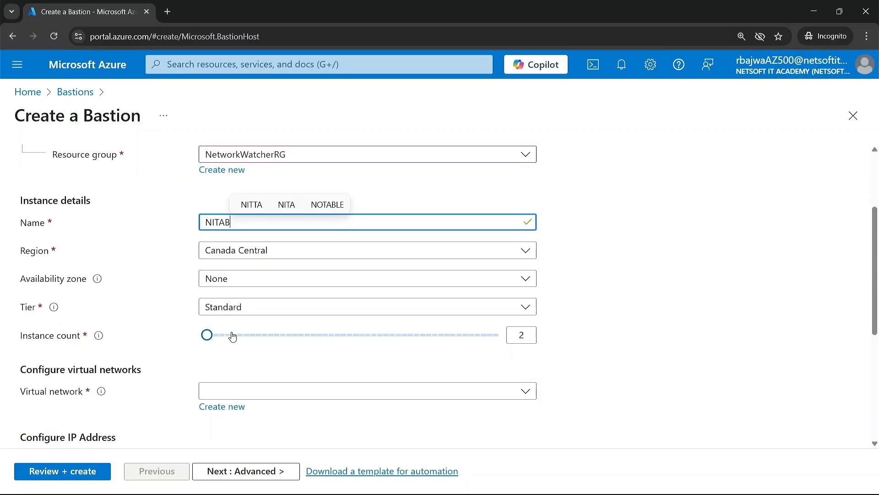
pyautogui.scroll(-1, 270, 375)
pyautogui.click(270, 374)
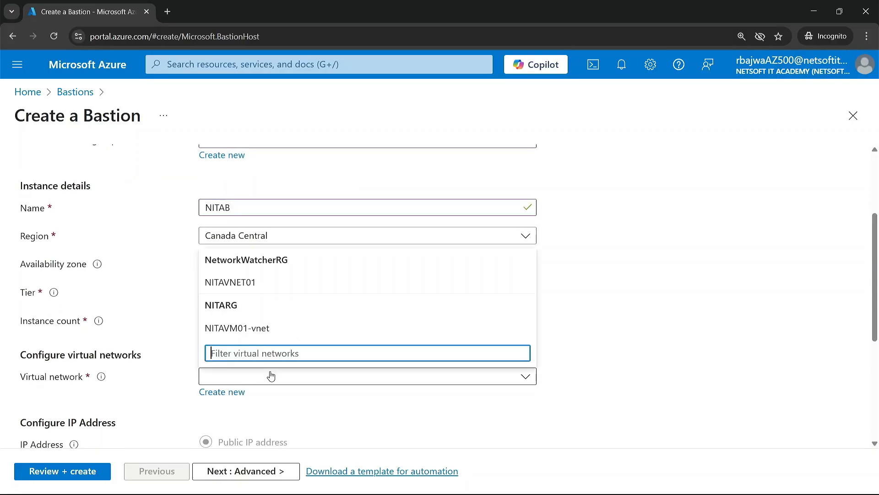
pyautogui.click(273, 287)
# Try to assign an existing public IP address to Bastion NITAB.
pyautogui.scroll(-3, 237, 414)
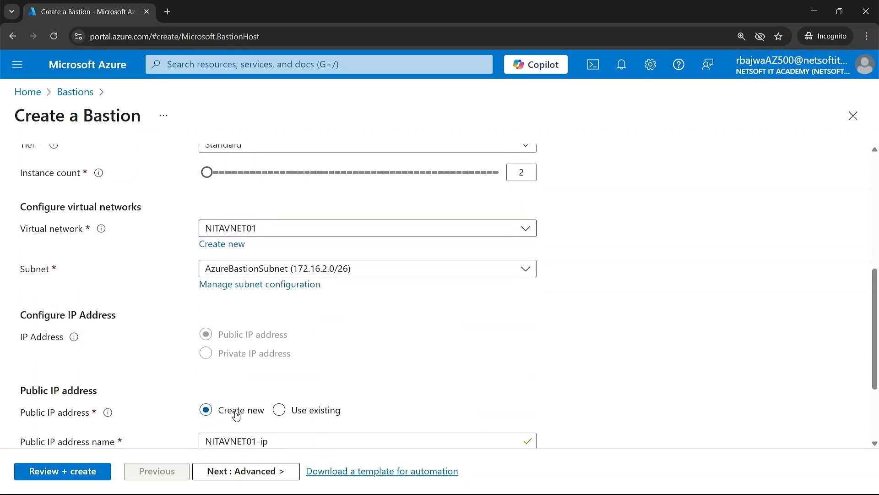
pyautogui.scroll(-3, 232, 353)
pyautogui.click(285, 290)
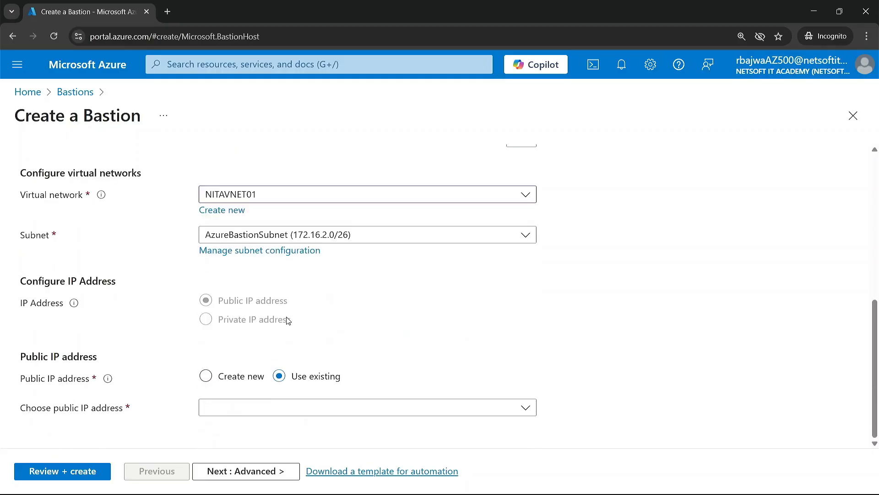
pyautogui.click(293, 415)
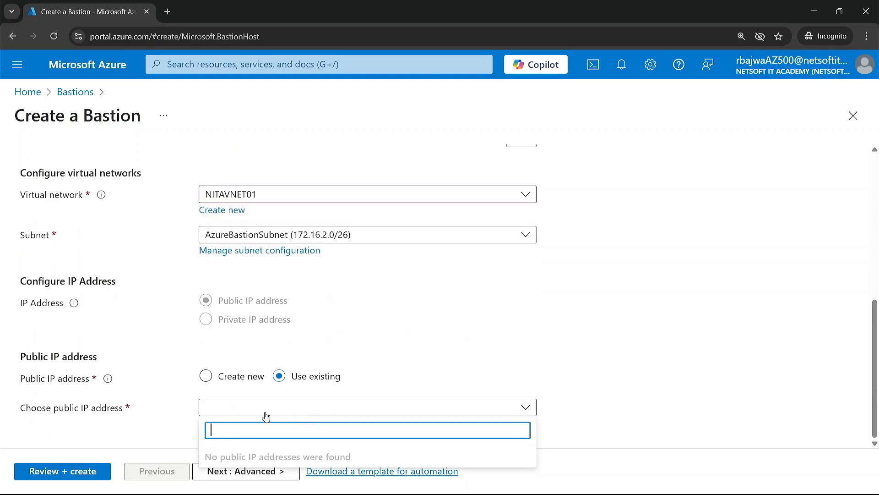
# Have a new public IP address created for the Bastion, named NITAB-PUBIP.
pyautogui.click(234, 377)
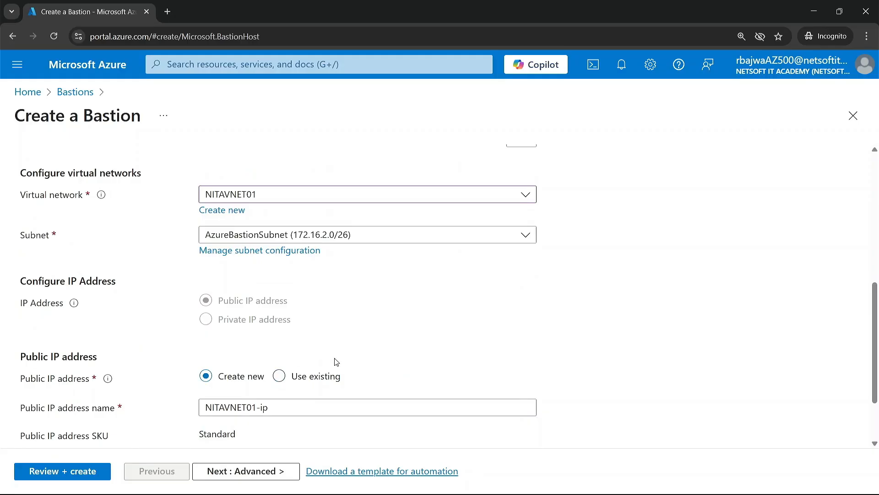
pyautogui.scroll(-2, 334, 361)
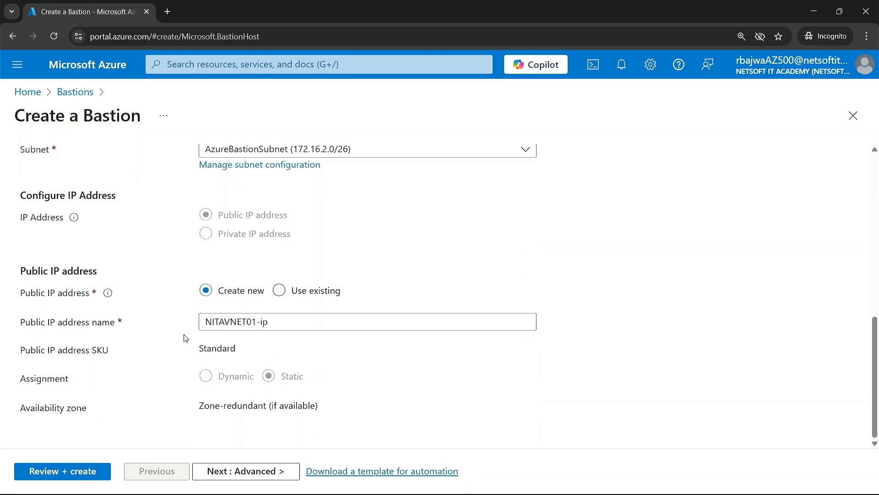
pyautogui.moveTo(272, 321); pyautogui.dragTo(188, 320)
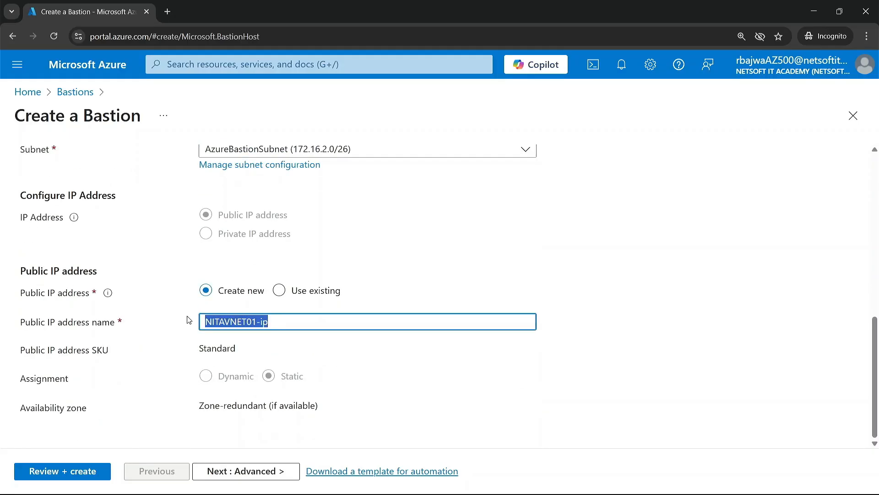
pyautogui.write('NITAB-PUBIP')
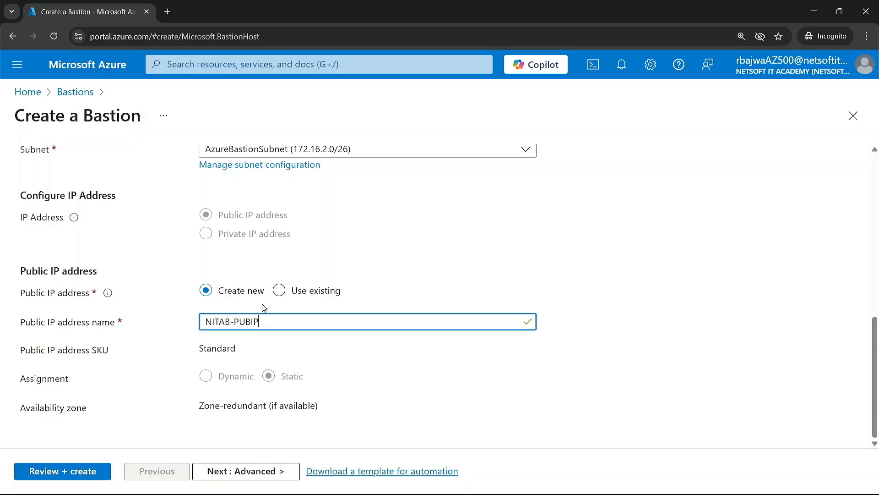
pyautogui.scroll(1, 261, 308)
pyautogui.scroll(3, 262, 308)
pyautogui.scroll(-4, 262, 308)
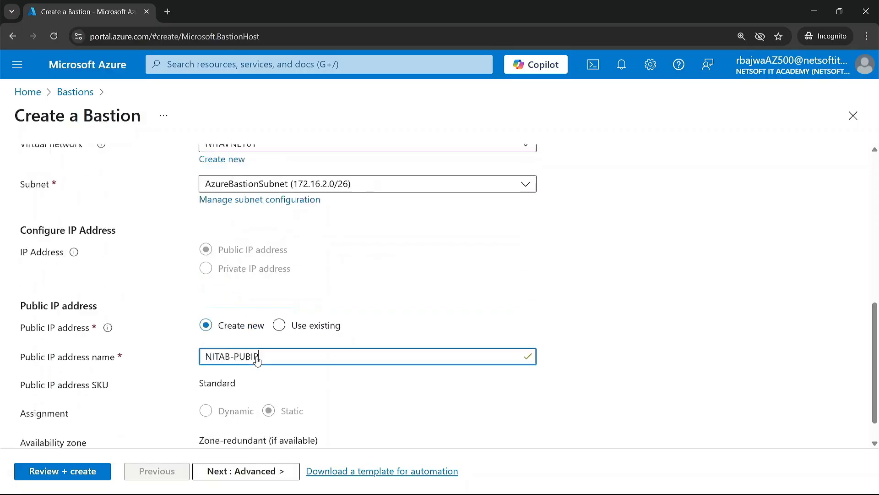
# Keep the default advanced features, add no tags, and create the Bastion NITAB.
pyautogui.click(242, 472)
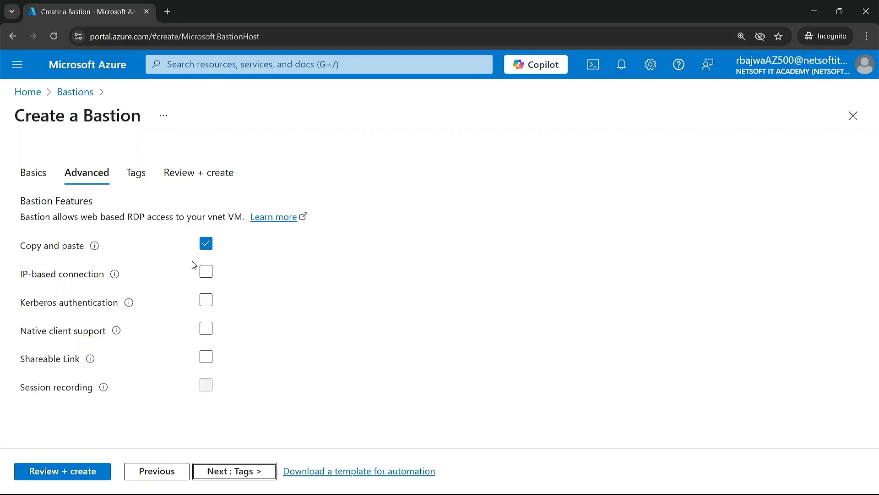
pyautogui.click(230, 471)
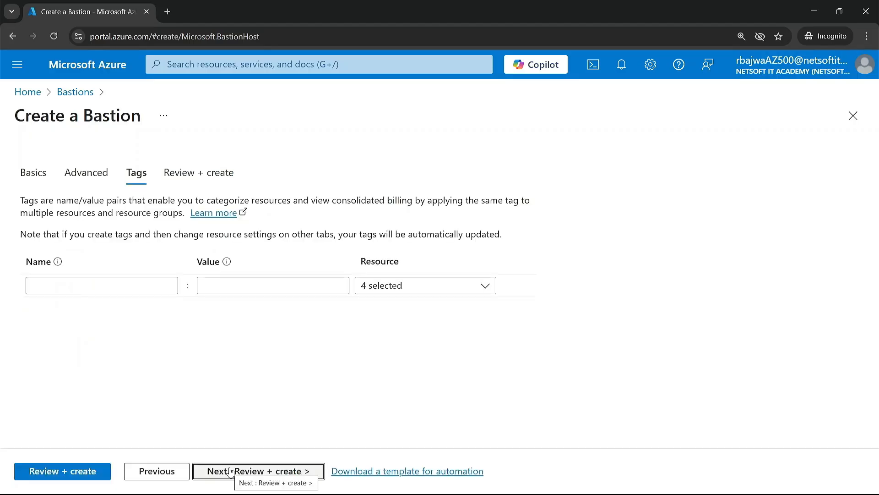
pyautogui.click(231, 471)
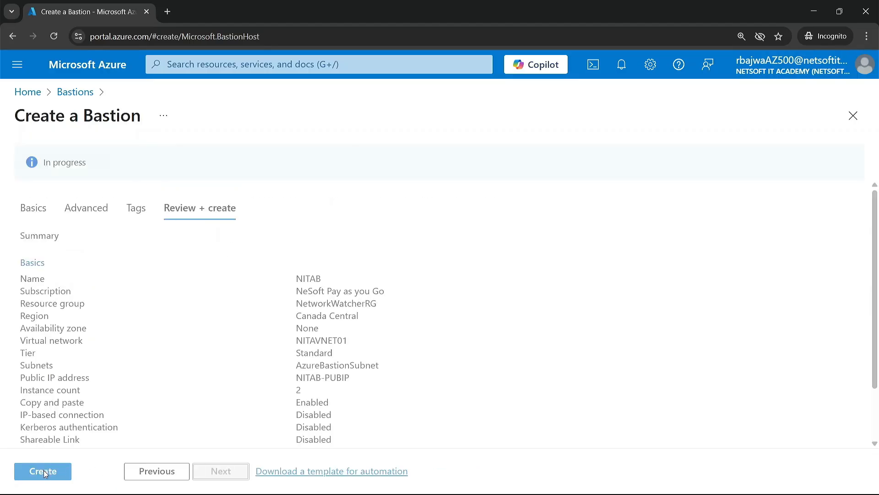
pyautogui.click(44, 470)
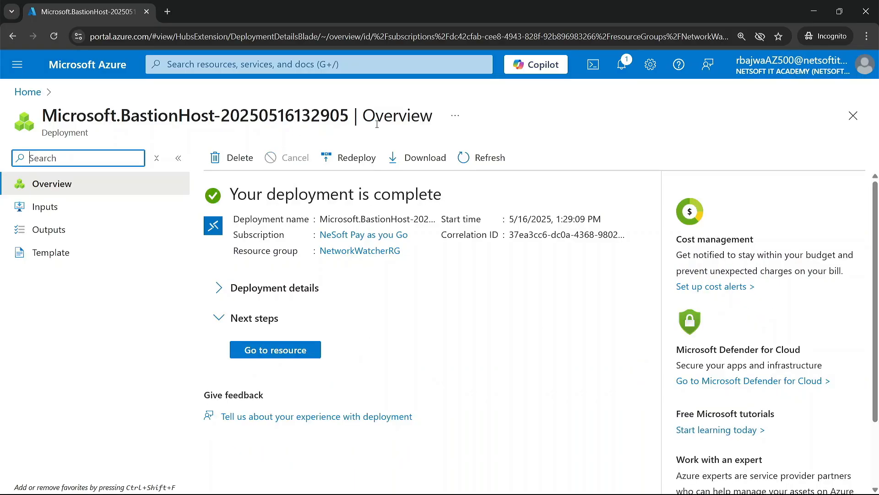
# Open virtual machine NITAVM01 and choose to connect to it via Bastion.
pyautogui.click(102, 66)
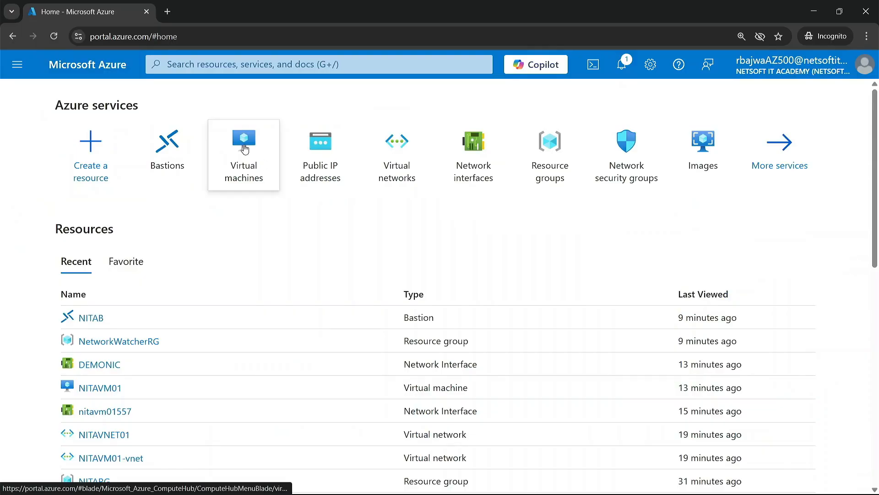
pyautogui.click(244, 147)
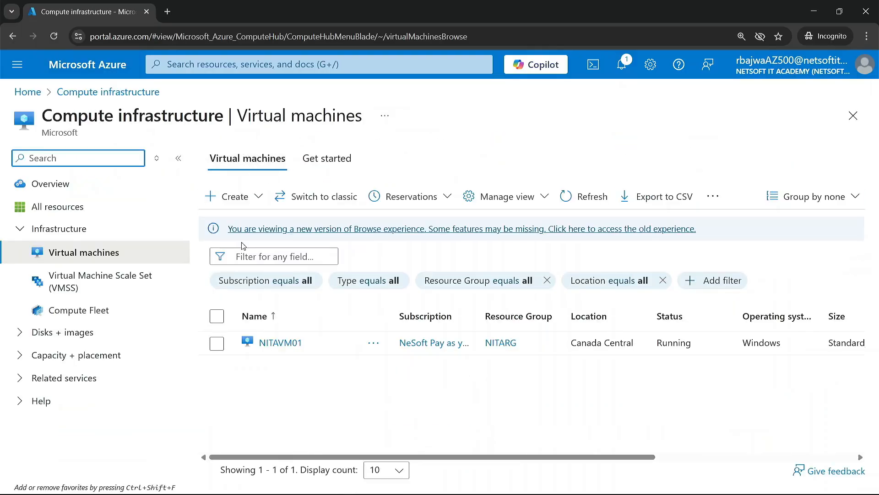
pyautogui.click(271, 343)
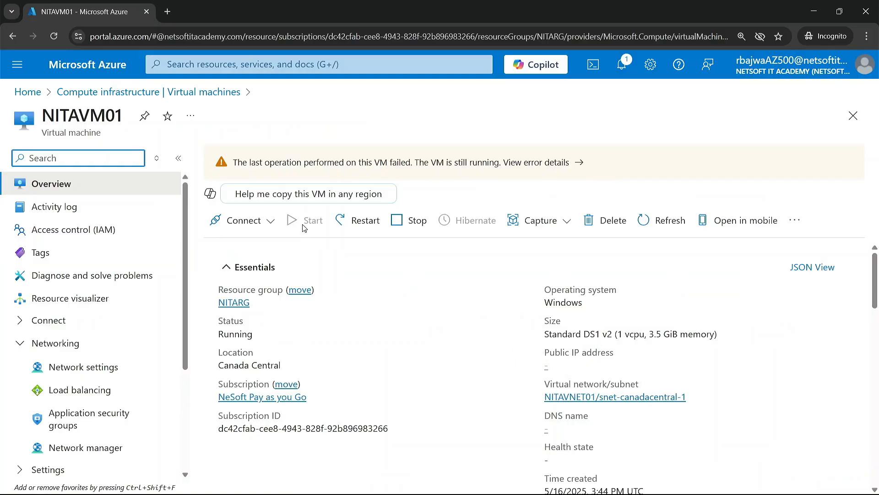
pyautogui.click(269, 222)
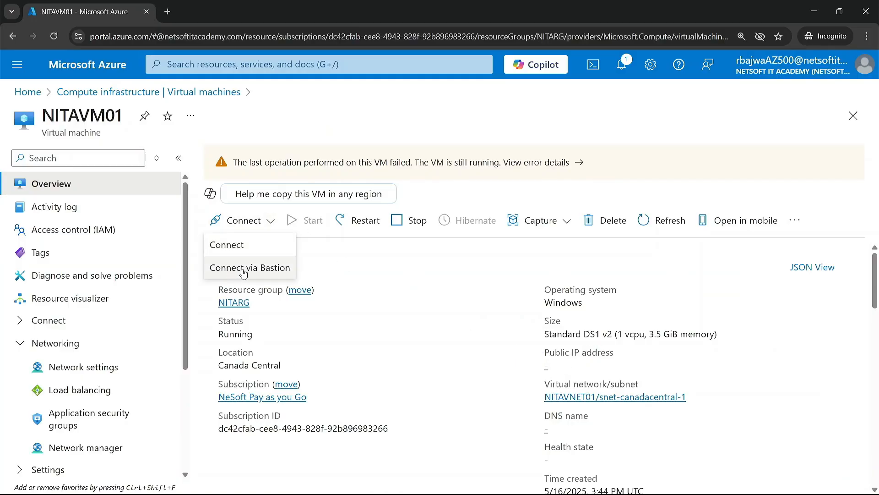
pyautogui.click(256, 270)
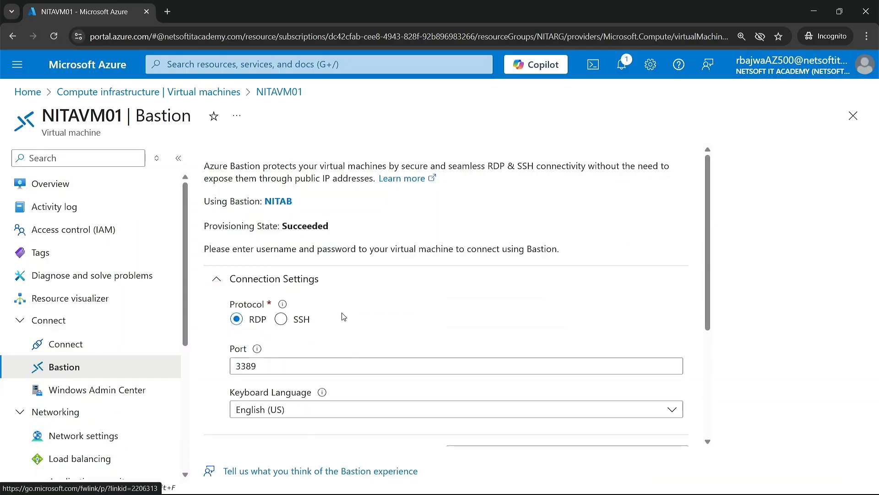
# Enter the username Nitaadmin and the VM password, keep RDP on port 3389, and start the Bastion connection.
pyautogui.scroll(-4, 344, 316)
pyautogui.scroll(3, 364, 315)
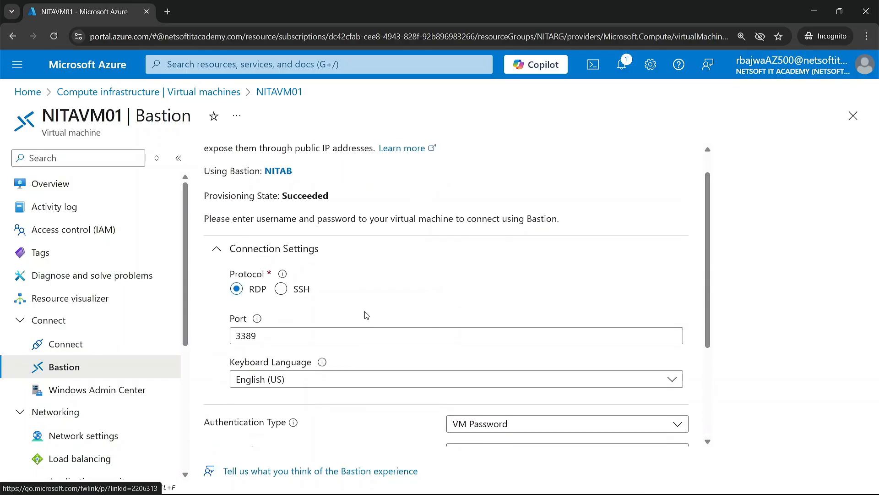
pyautogui.scroll(-1, 366, 315)
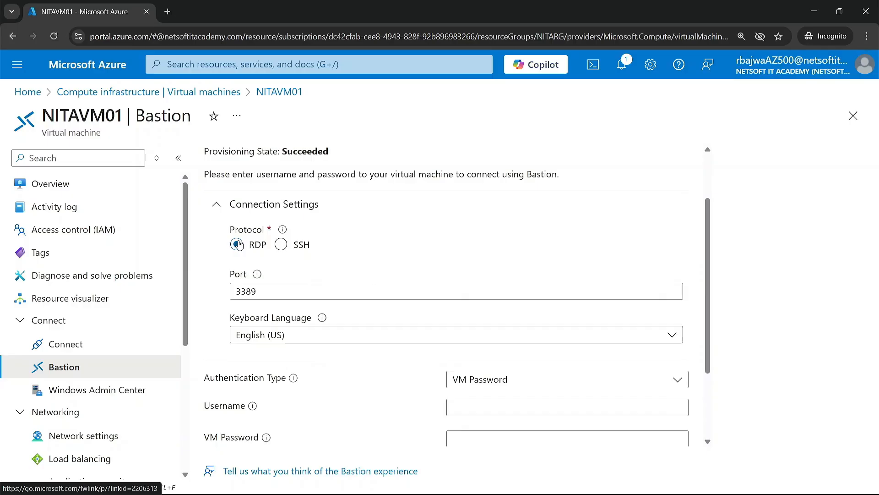
pyautogui.scroll(-3, 323, 268)
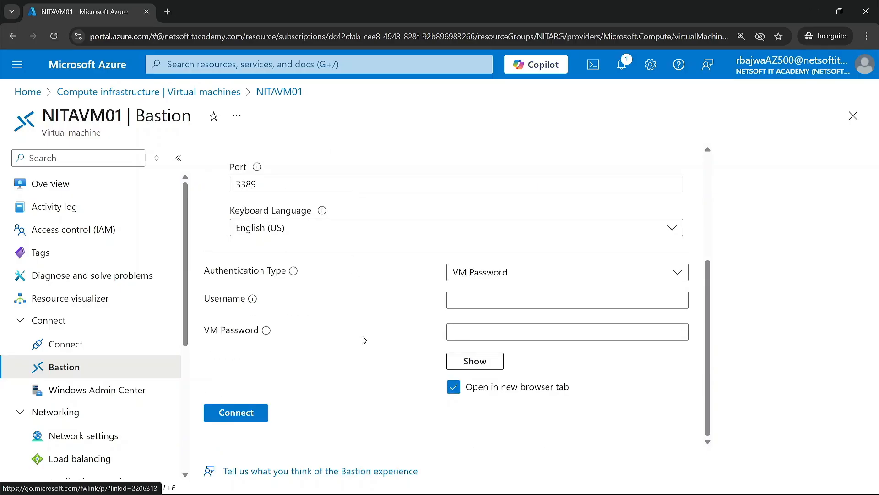
pyautogui.click(485, 304)
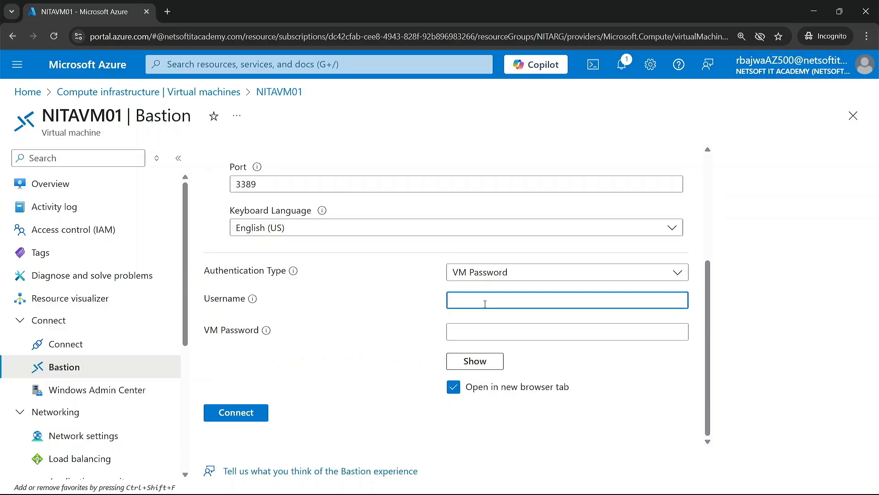
pyautogui.write('Nitaadmin')
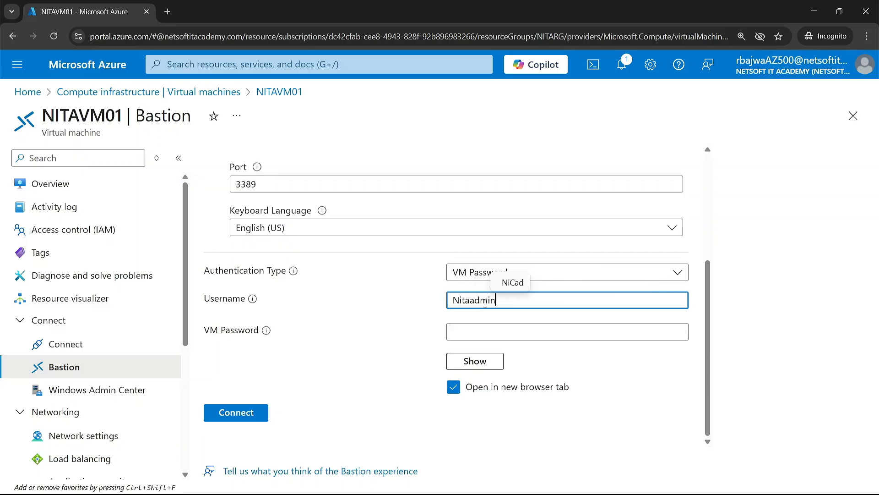
pyautogui.press('Tab')
pyautogui.press('Tab')
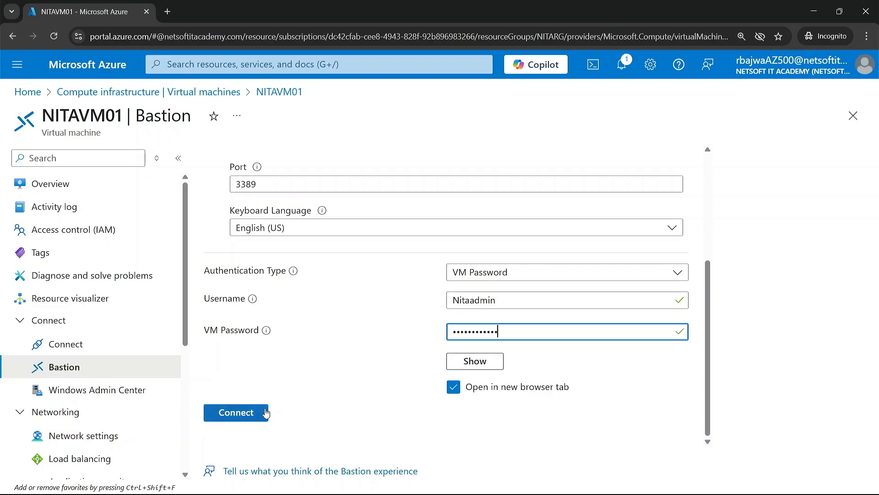
pyautogui.click(230, 412)
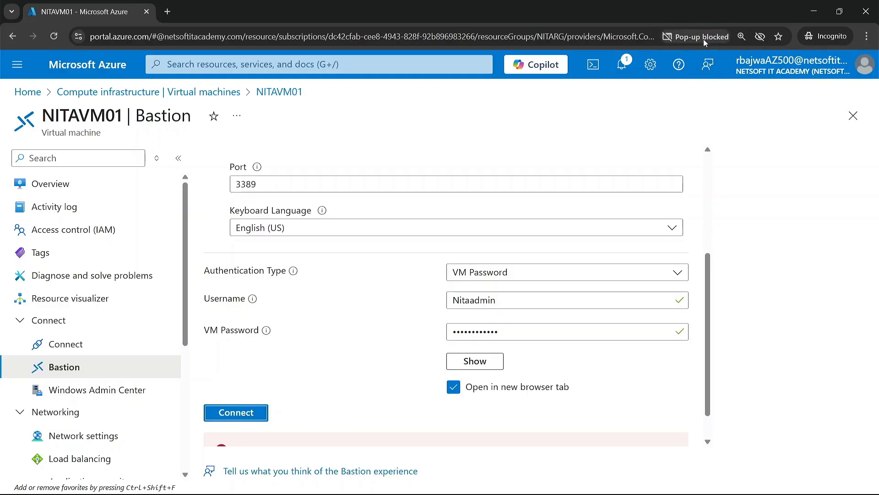
# Always allow pop-ups from portal.azure.com, connect to NITAVM01 through Bastion again, and allow the session clipboard access.
pyautogui.click(703, 39)
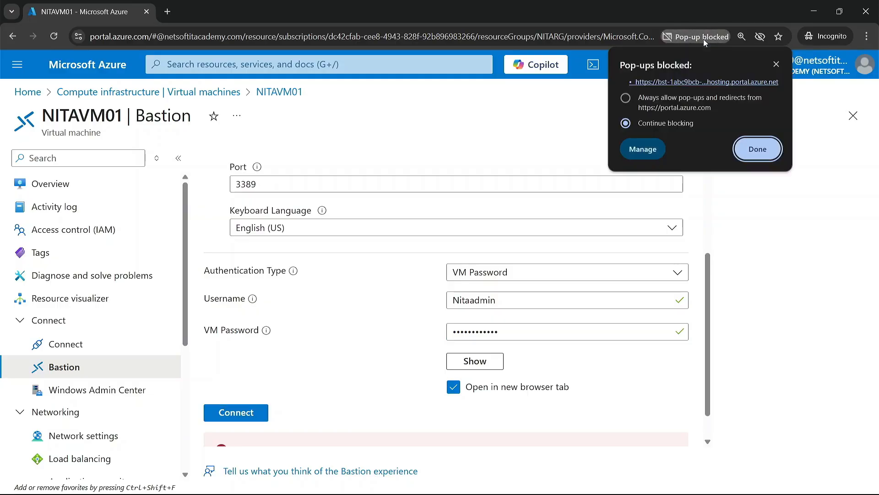
pyautogui.click(657, 102)
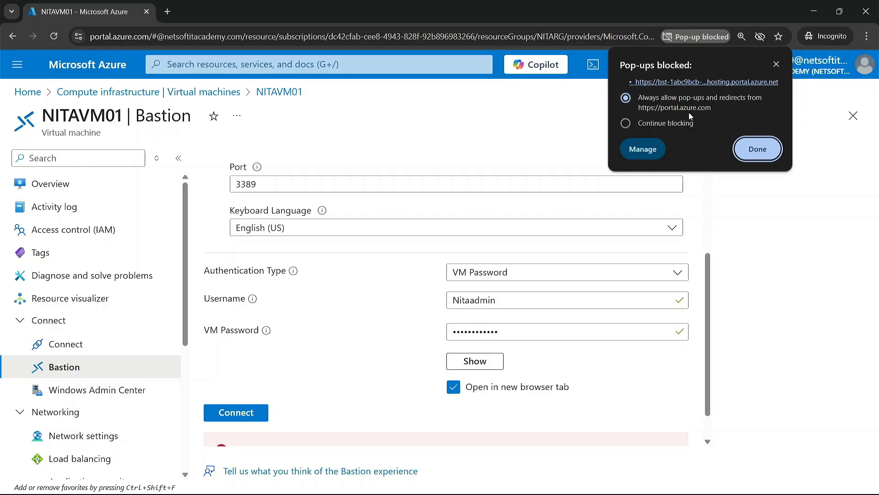
pyautogui.click(758, 149)
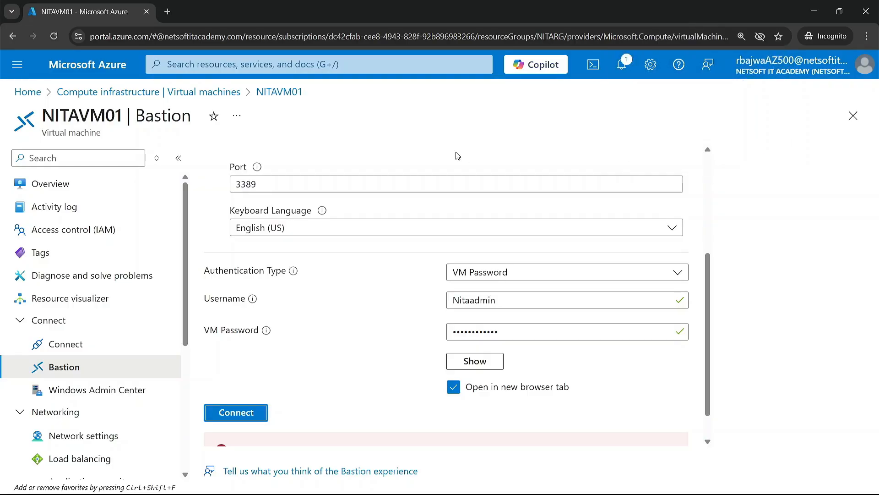
pyautogui.click(237, 412)
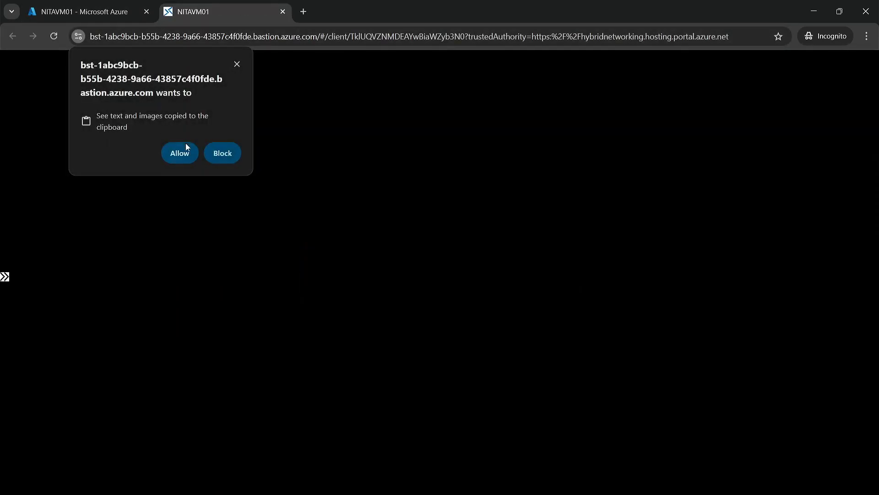
pyautogui.click(184, 154)
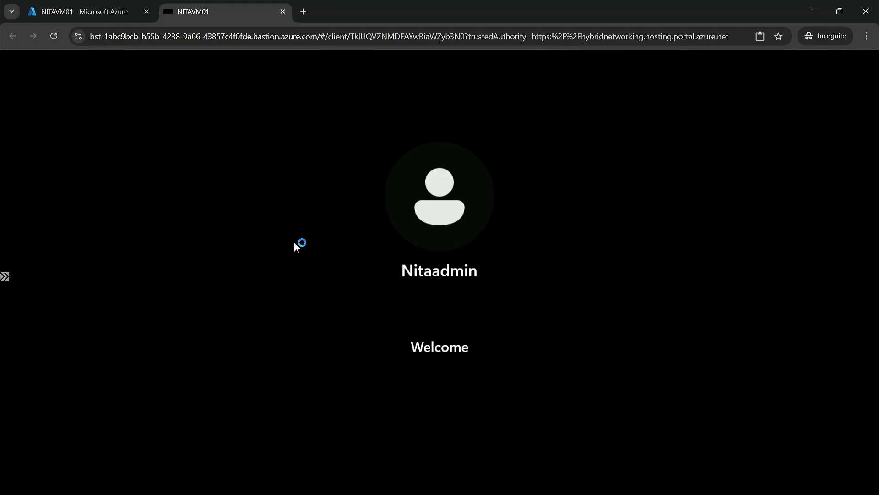
# Check the remote desktop session of NITAVM01 and return to the Azure portal home page.
pyautogui.click(110, 16)
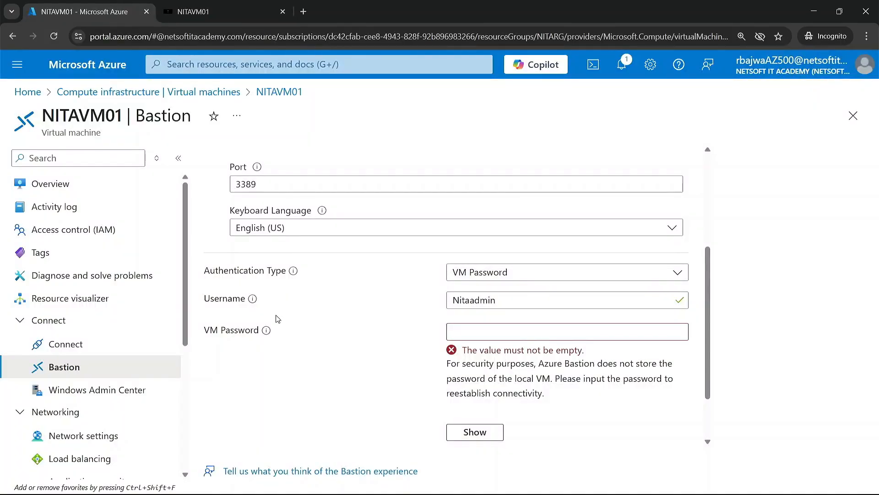
pyautogui.click(235, 12)
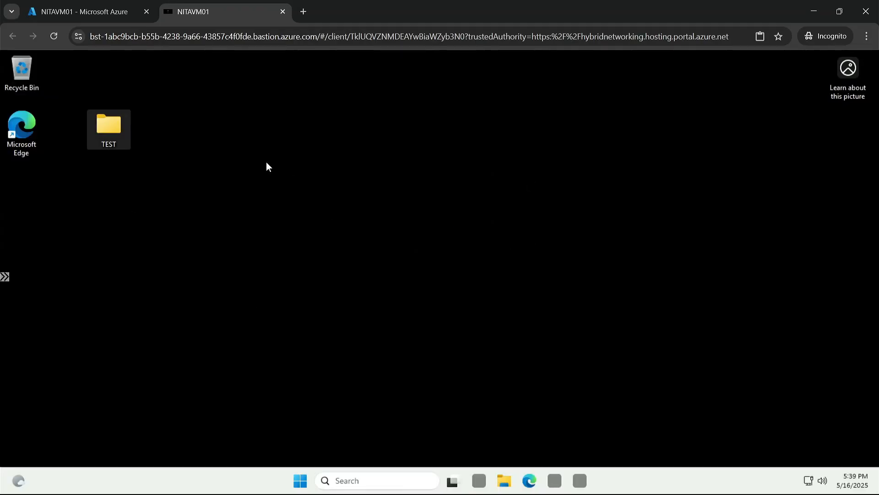
pyautogui.click(108, 16)
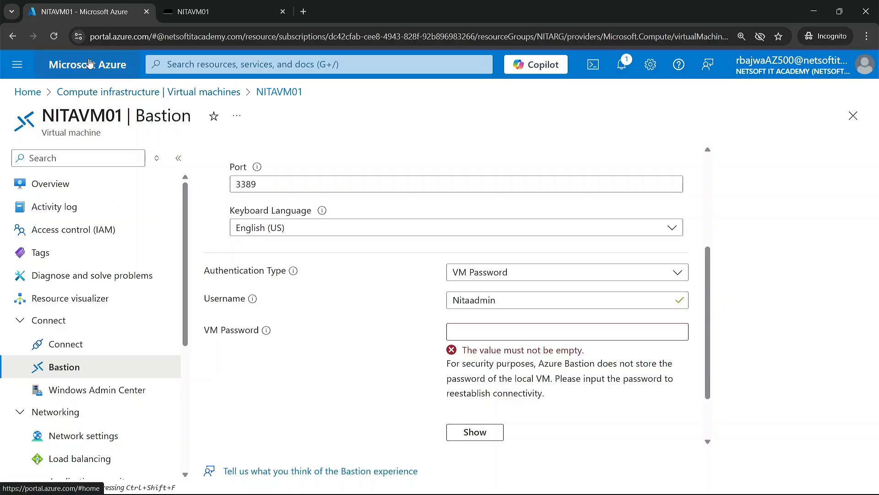
pyautogui.click(89, 65)
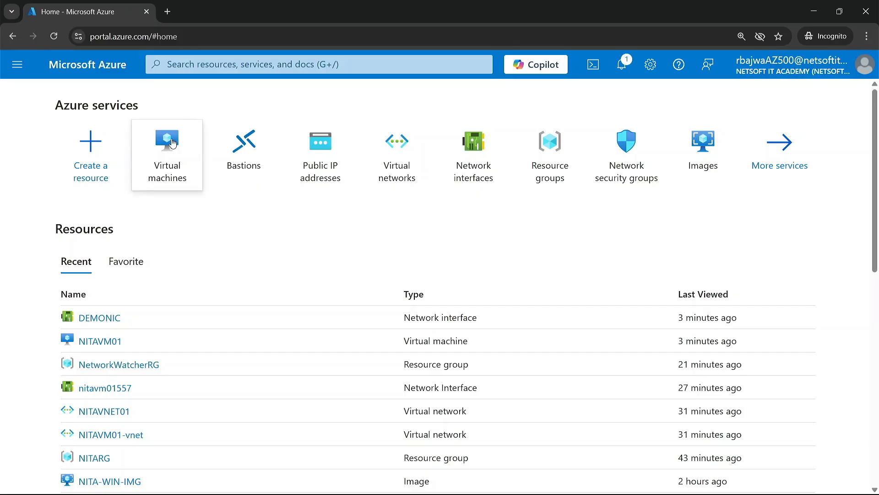
# Open the network settings of virtual machine NITAVM01 and review its network interface configuration and port rules.
pyautogui.click(192, 123)
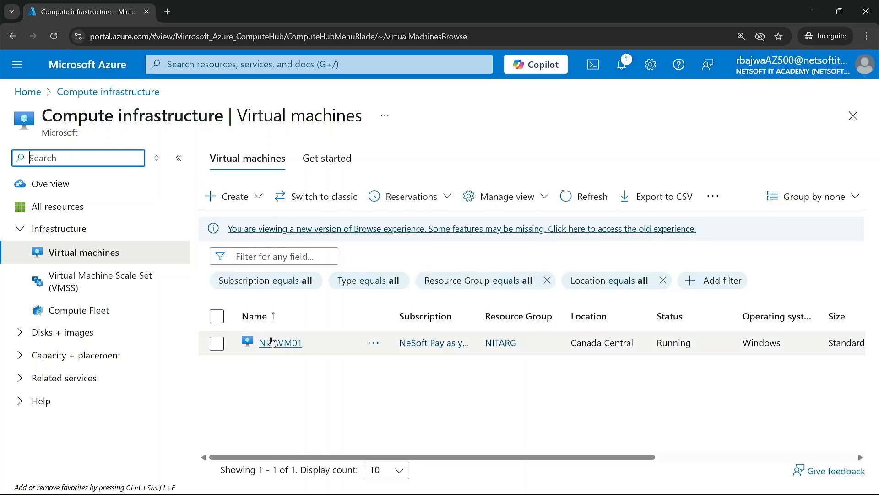
pyautogui.click(279, 345)
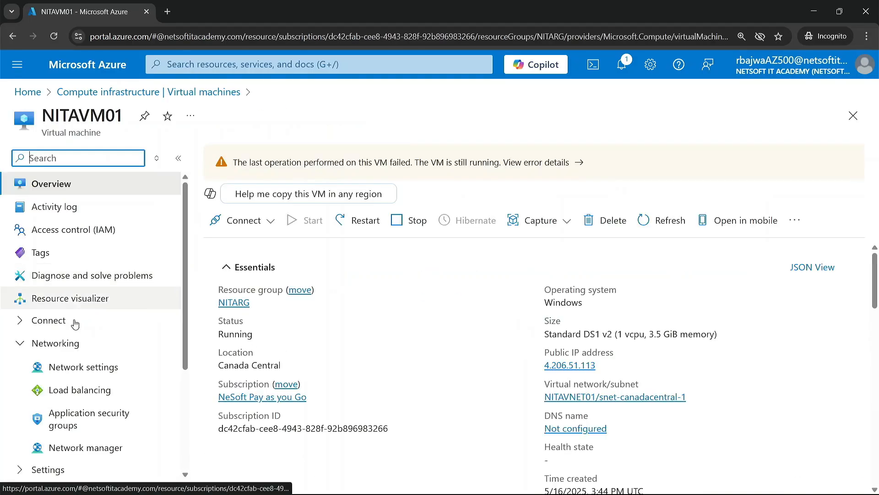
pyautogui.scroll(-2, 75, 331)
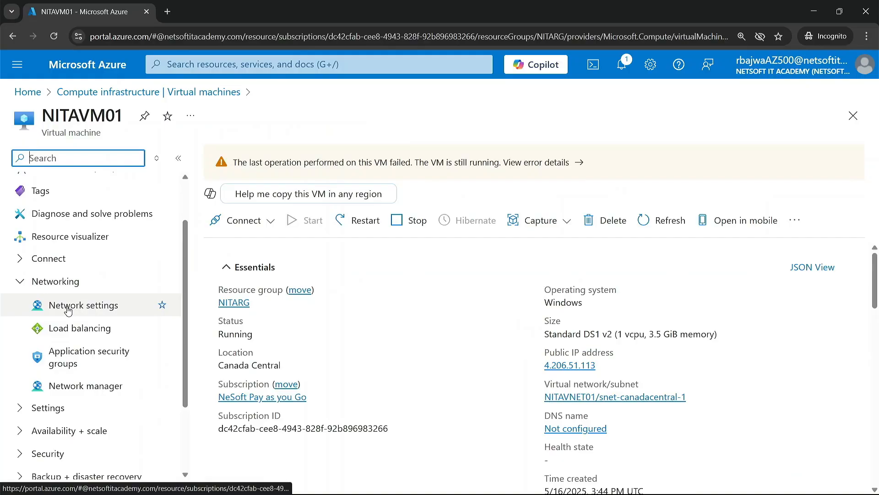
pyautogui.click(85, 307)
pyautogui.scroll(-6, 281, 395)
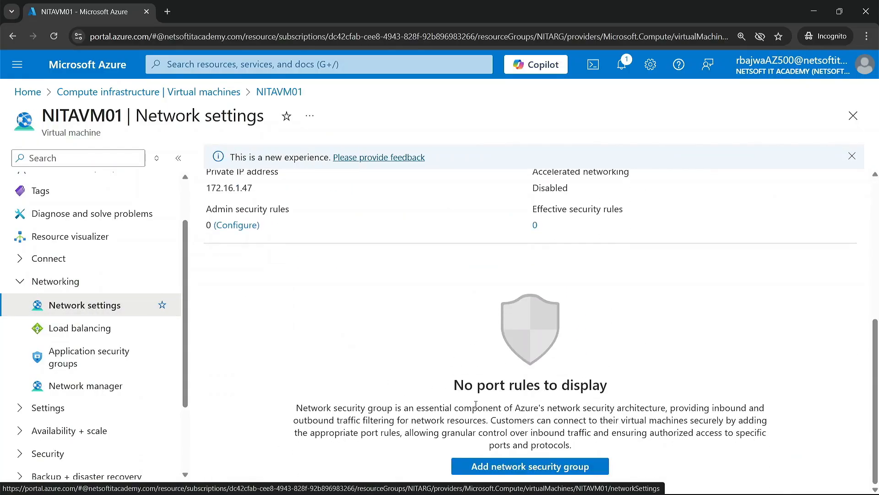
pyautogui.scroll(6, 432, 350)
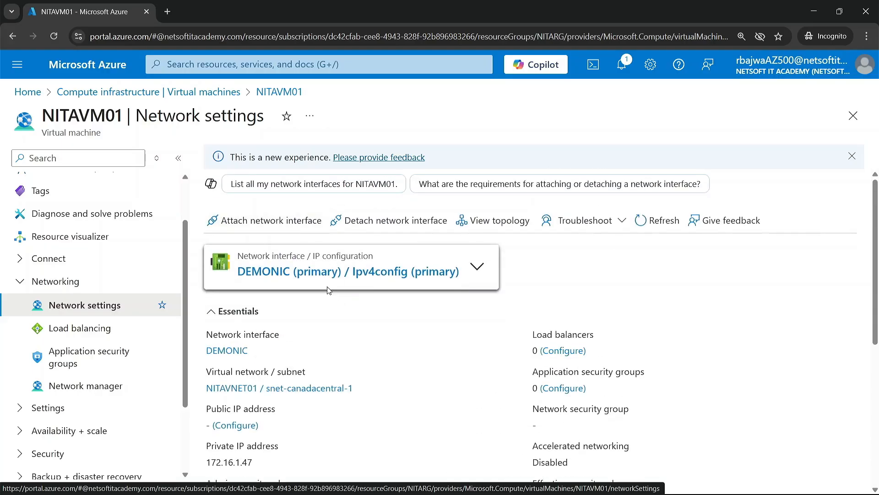
# Add a new network security group to NITAVM01's network interface DEMONIC and close the notifications.
pyautogui.scroll(-6, 327, 289)
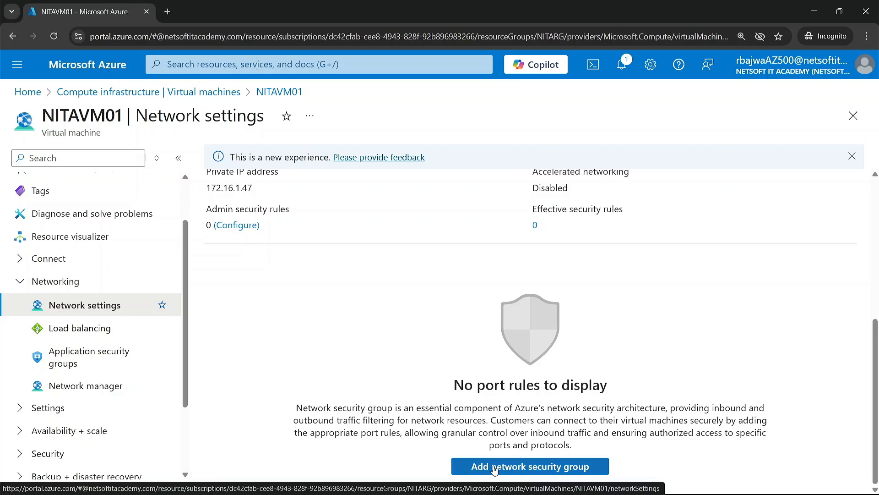
pyautogui.click(509, 467)
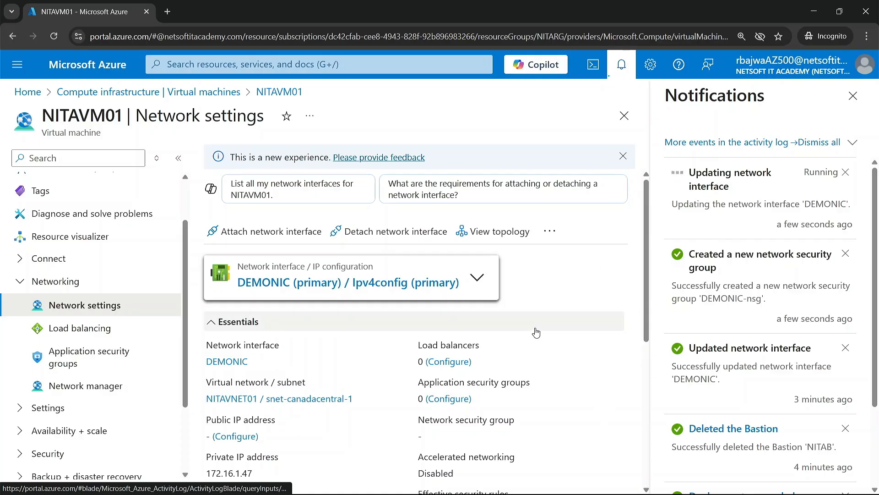
pyautogui.scroll(-5, 535, 331)
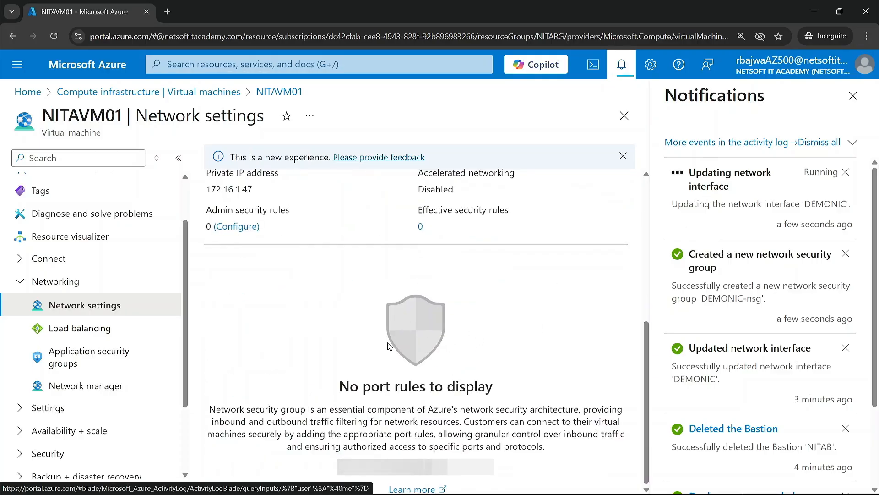
pyautogui.scroll(5, 372, 387)
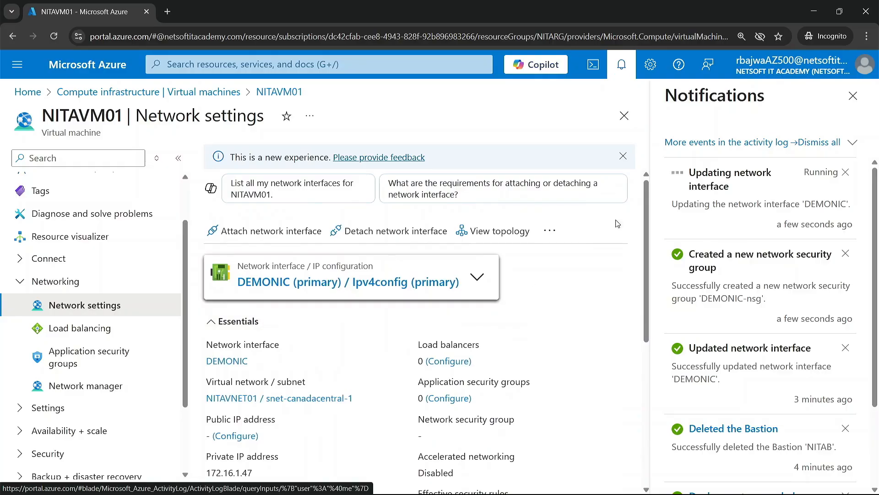
pyautogui.click(853, 96)
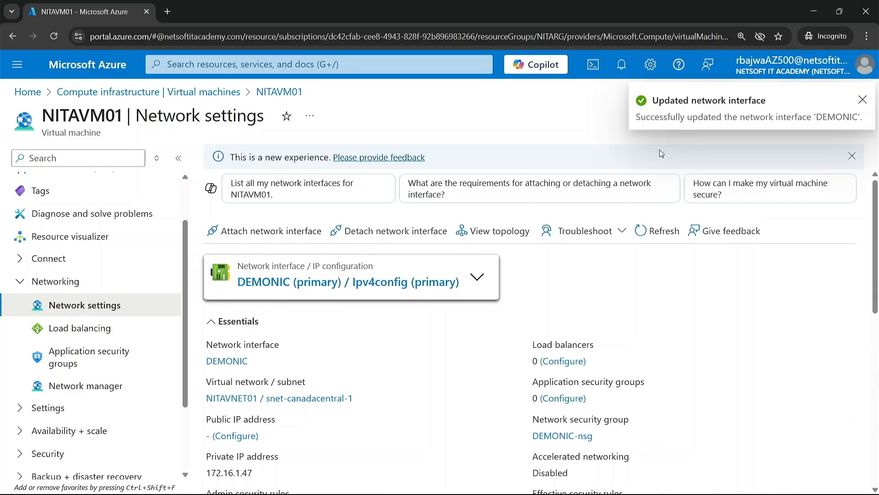
# Start creating an inbound port rule in the network security group DEMONIC-nsg.
pyautogui.scroll(-10, 339, 281)
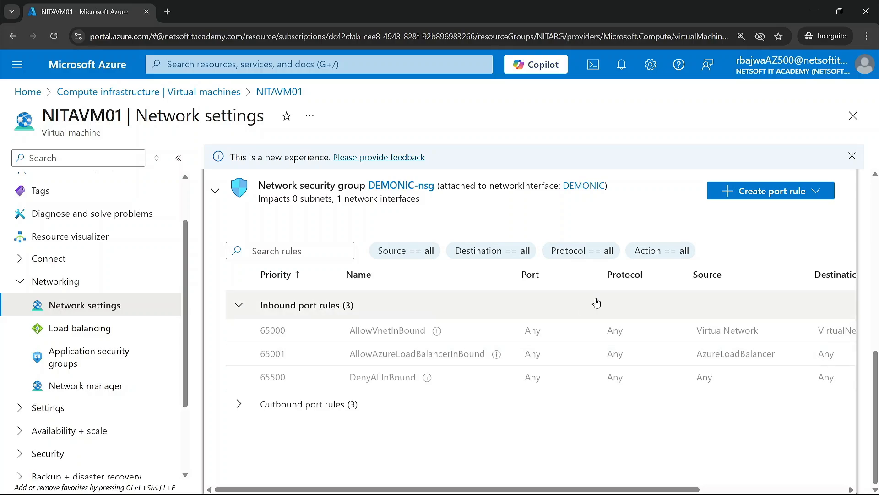
pyautogui.click(820, 192)
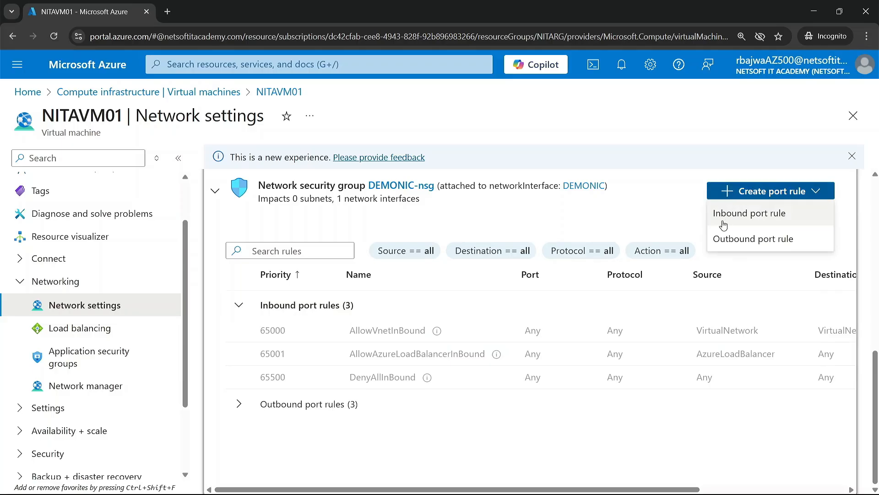
pyautogui.click(758, 220)
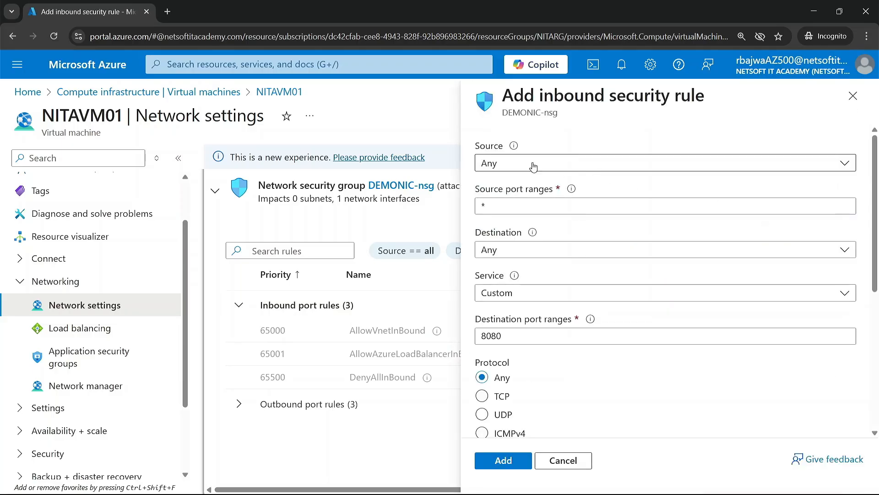
# Keep the inbound rule's source as Any, source port ranges as * and destination as Any.
pyautogui.click(510, 164)
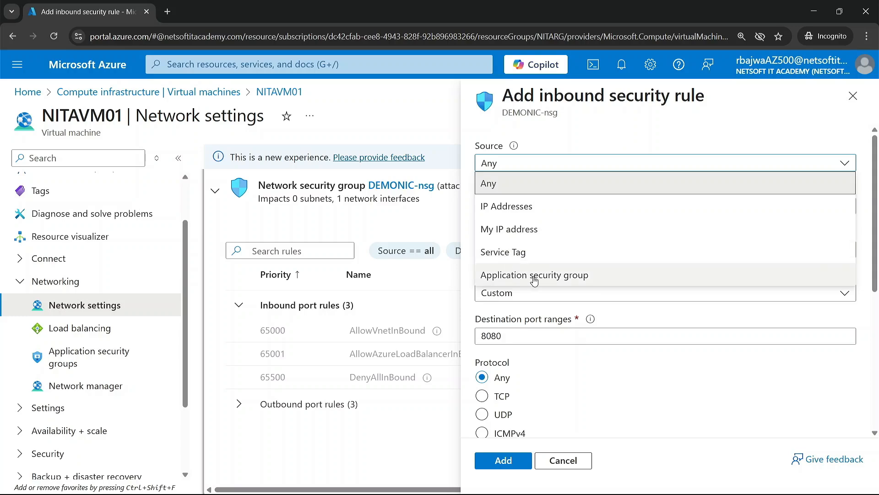
pyautogui.click(514, 183)
pyautogui.doubleClick(510, 205)
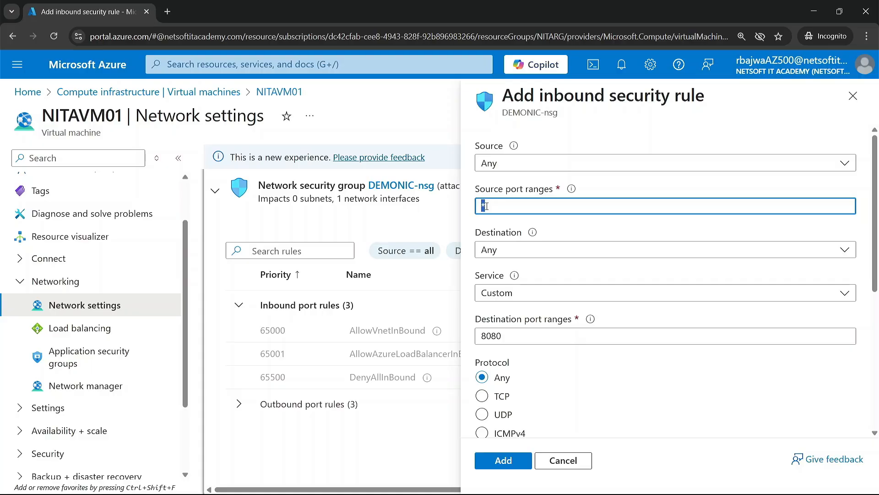
pyautogui.click(498, 205)
pyautogui.click(511, 251)
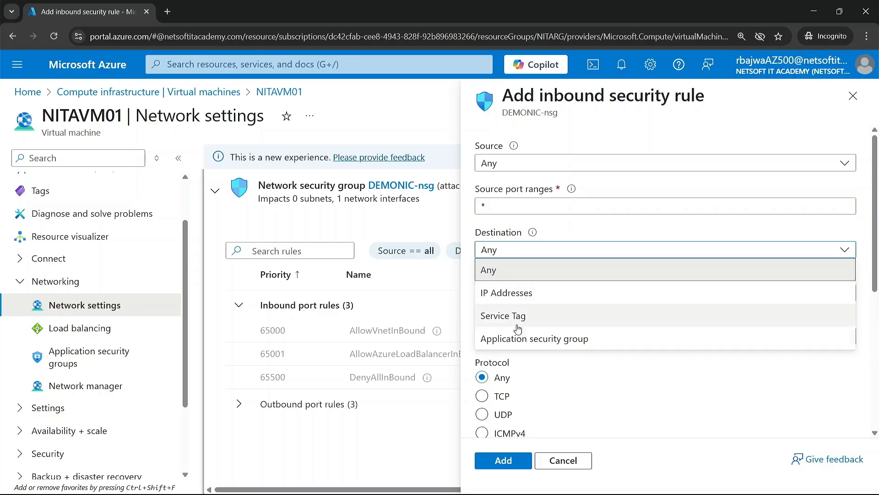
pyautogui.click(502, 276)
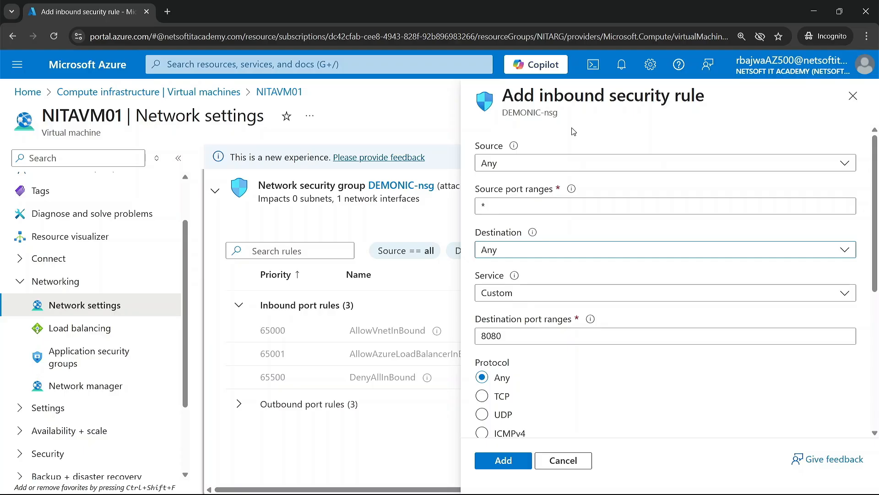
# Set the inbound rule's service to RDP.
pyautogui.click(555, 298)
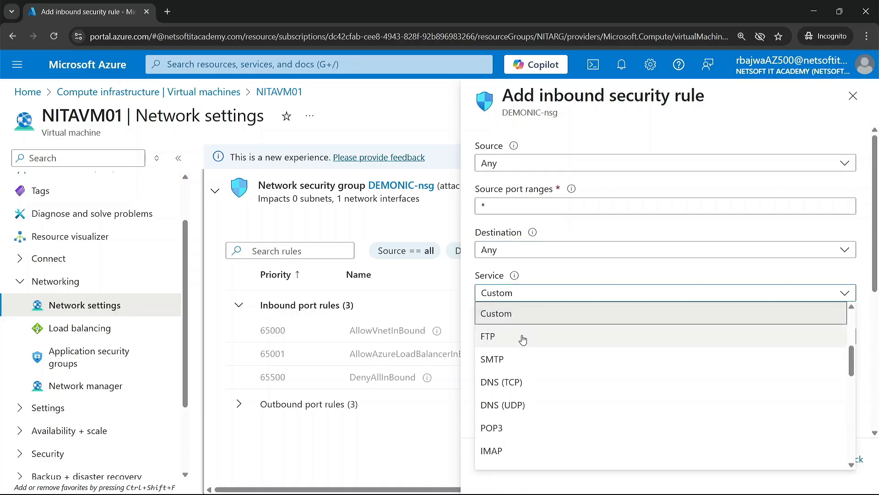
pyautogui.scroll(2, 519, 375)
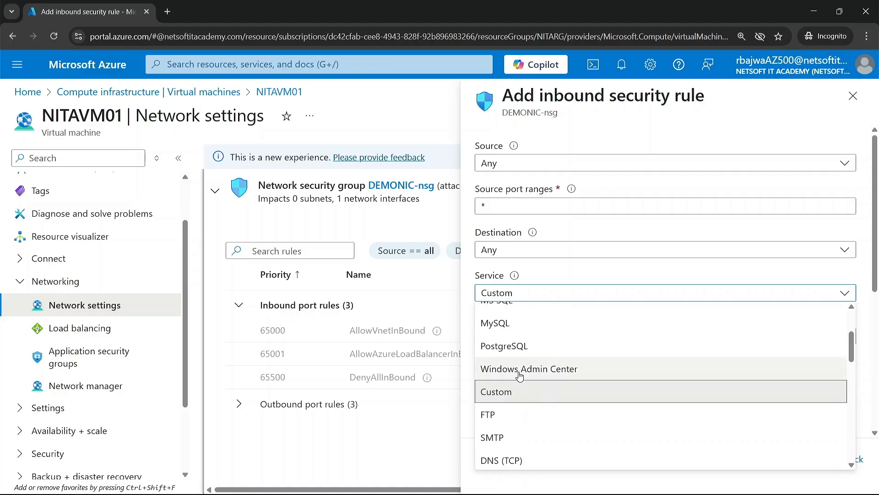
pyautogui.scroll(3, 520, 375)
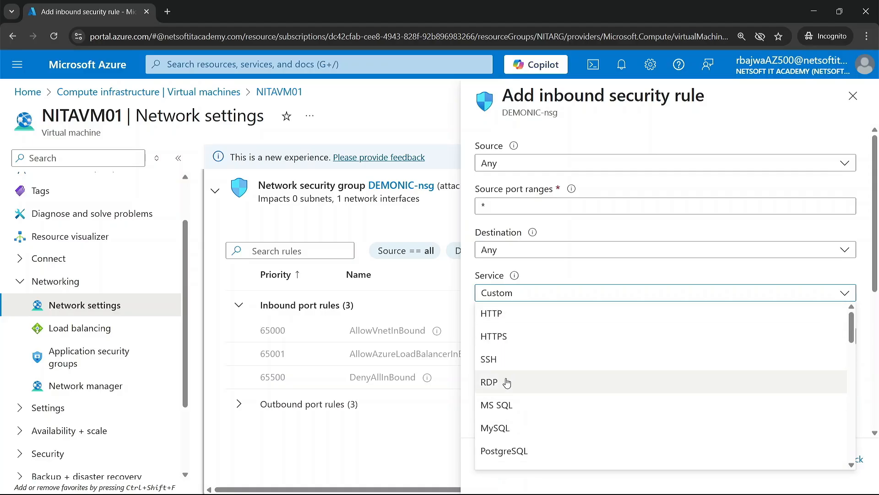
pyautogui.click(500, 383)
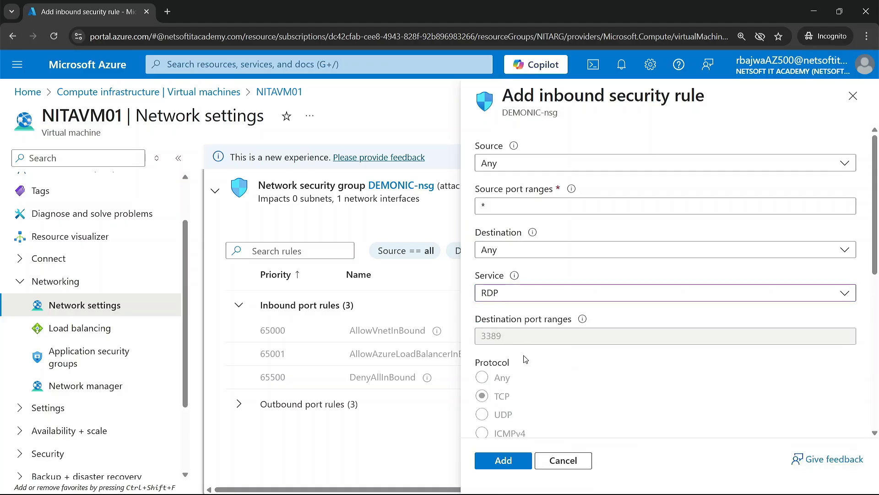
# Keep the RDP rule's action as Allow and its priority as 100, and add the rule to DEMONIC-nsg.
pyautogui.scroll(-5, 525, 359)
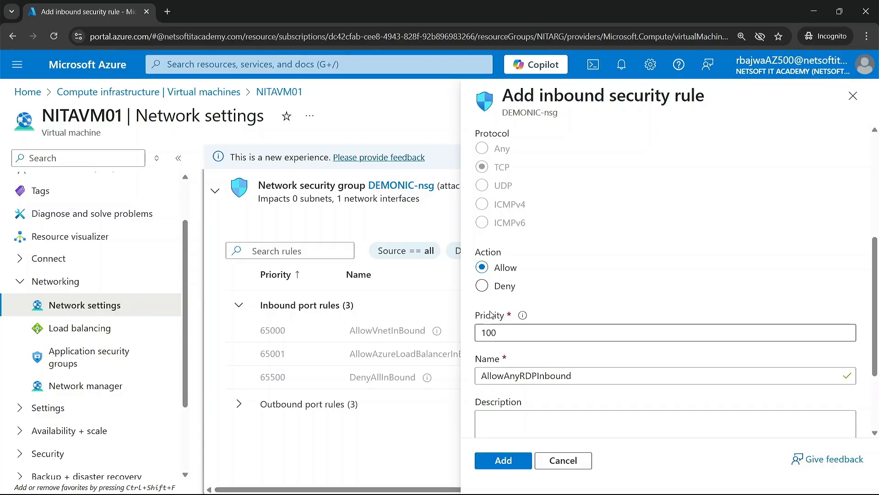
pyautogui.click(505, 335)
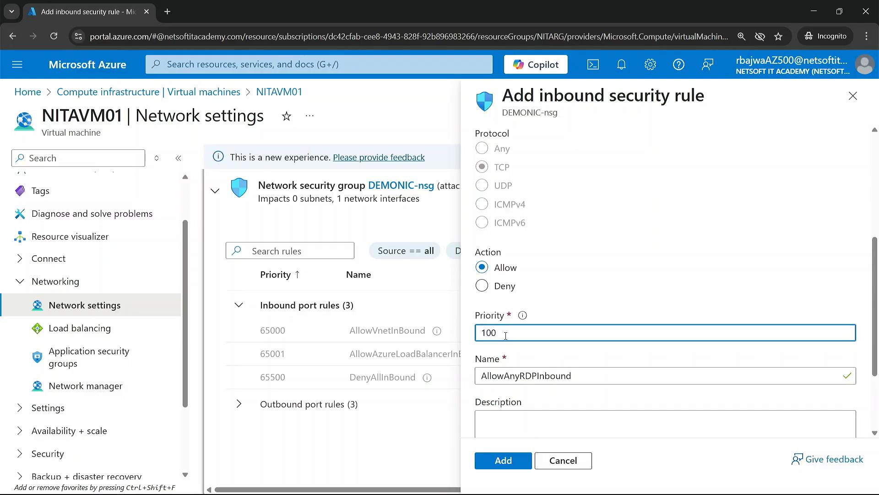
pyautogui.write('1')
pyautogui.press('BackSpace')
pyautogui.write('0')
pyautogui.press('BackSpace')
pyautogui.scroll(-2, 506, 335)
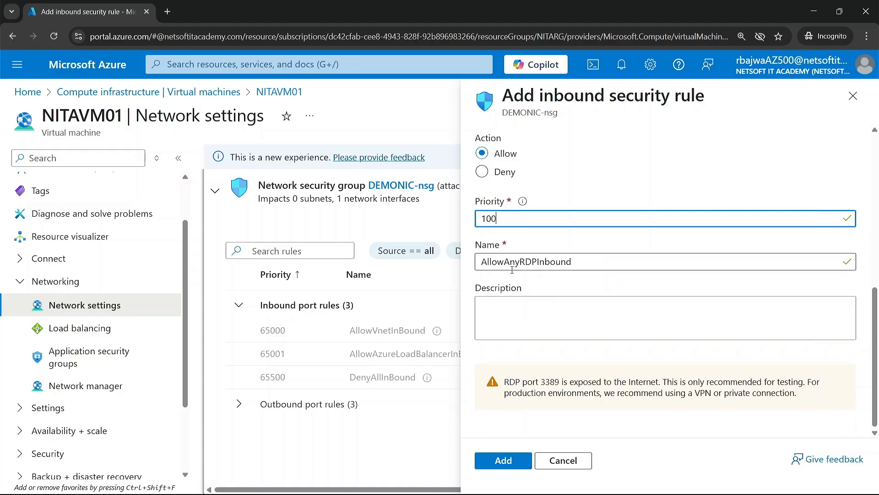
pyautogui.click(505, 462)
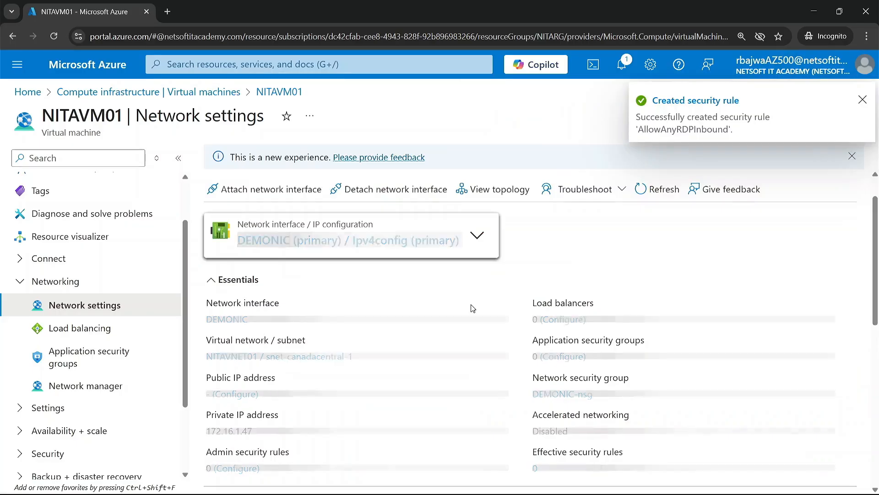
# Check the new RDP rule among the inbound port rules, and copy NITAVM01's public IP address from its overview.
pyautogui.scroll(-9, 400, 337)
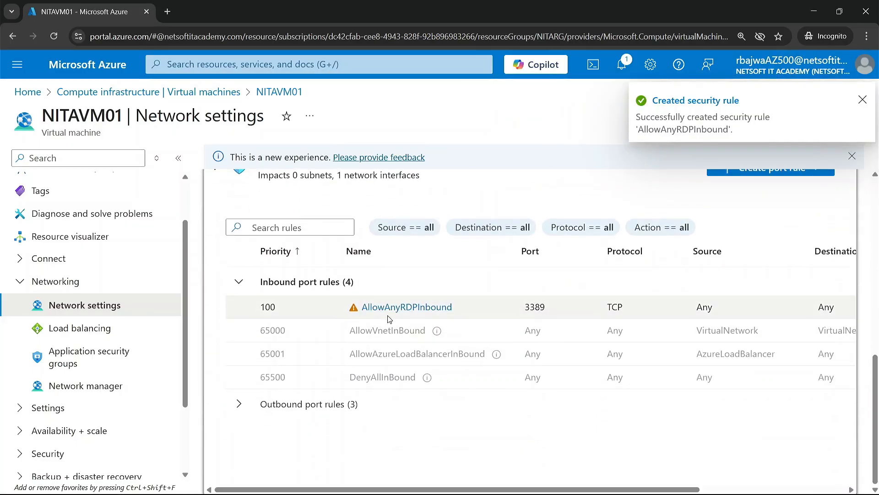
pyautogui.scroll(9, 389, 319)
pyautogui.scroll(3, 124, 243)
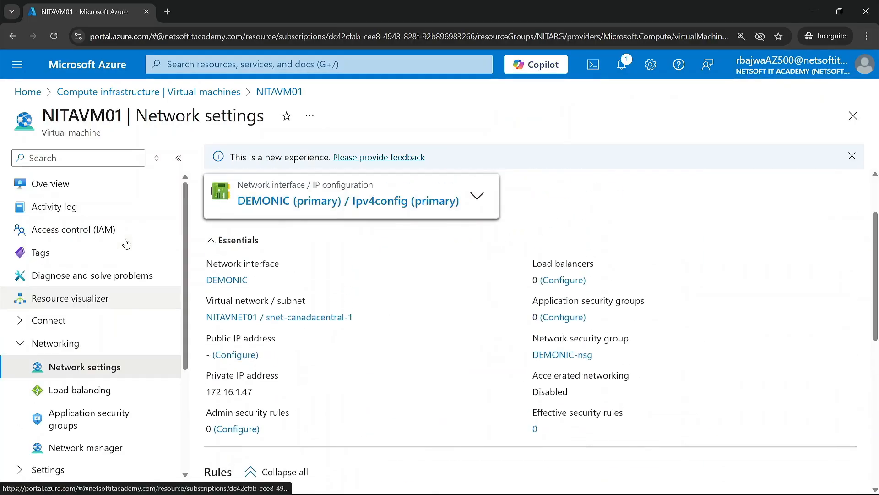
pyautogui.click(78, 194)
pyautogui.scroll(-4, 591, 275)
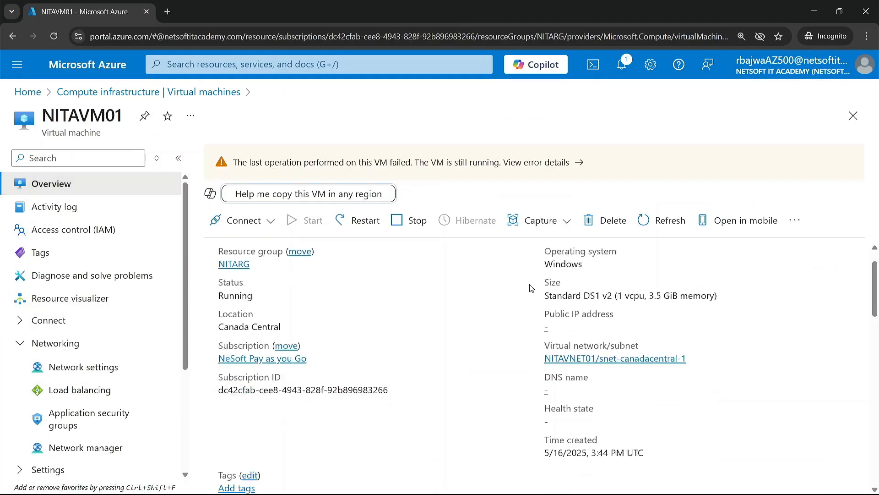
pyautogui.scroll(3, 595, 281)
pyautogui.scroll(1, 576, 322)
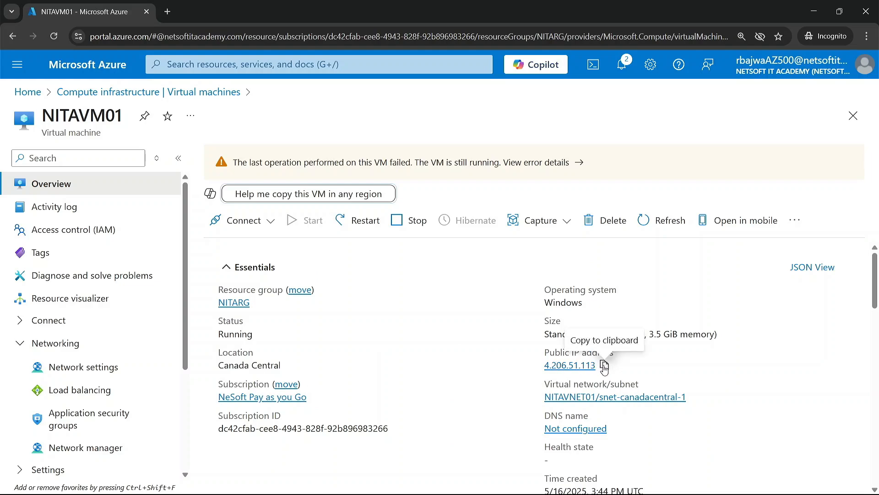
pyautogui.click(604, 365)
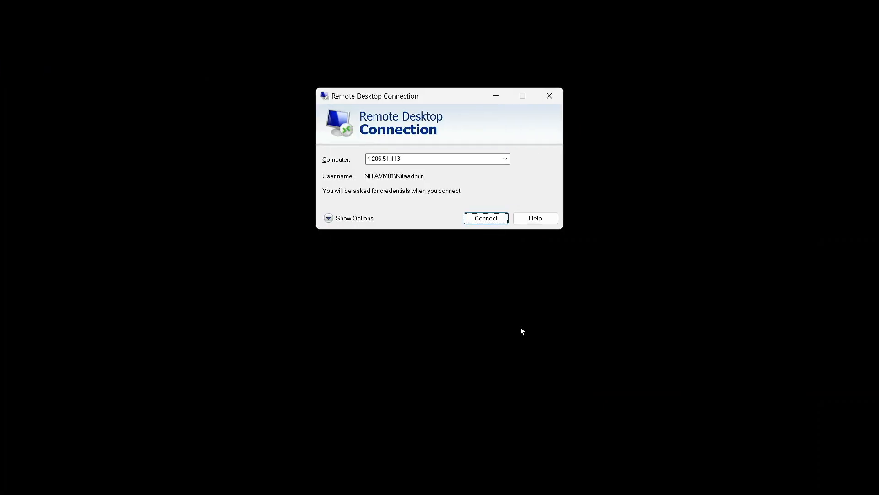
# Switch to Remote Desktop Connection and start a connection to 4.206.51.113.
pyautogui.click(445, 157)
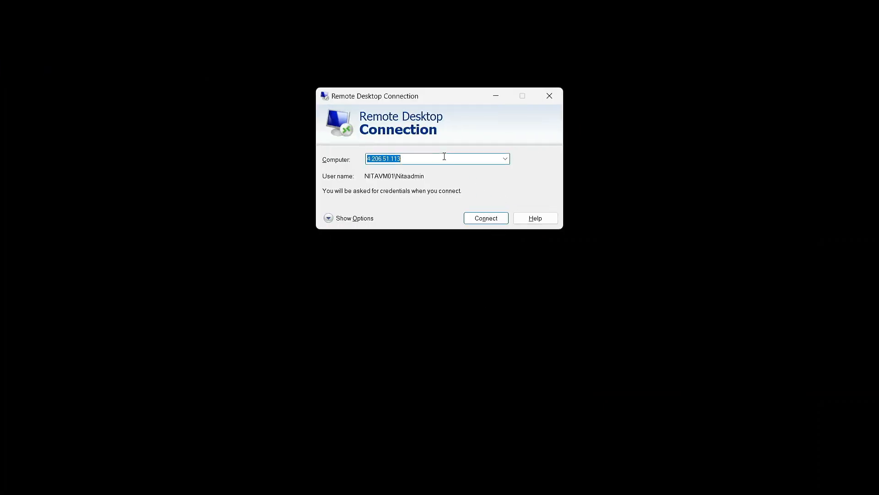
pyautogui.click(373, 156)
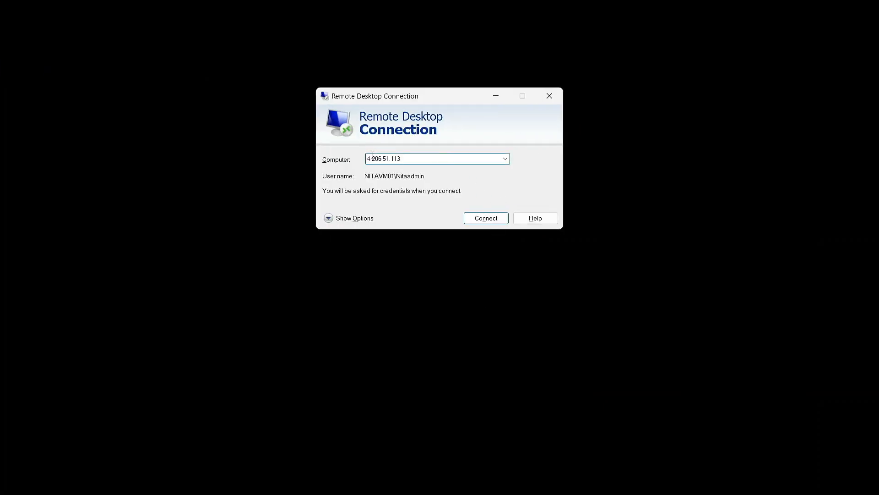
pyautogui.click(483, 218)
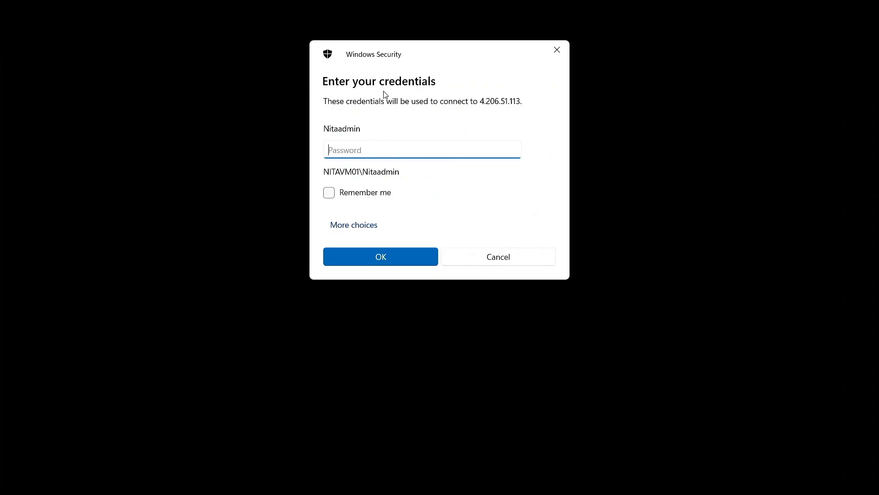
pyautogui.moveTo(398, 52)
pyautogui.mouseDown()
pyautogui.moveTo(403, 72)
pyautogui.moveTo(399, 64)
pyautogui.mouseUp()
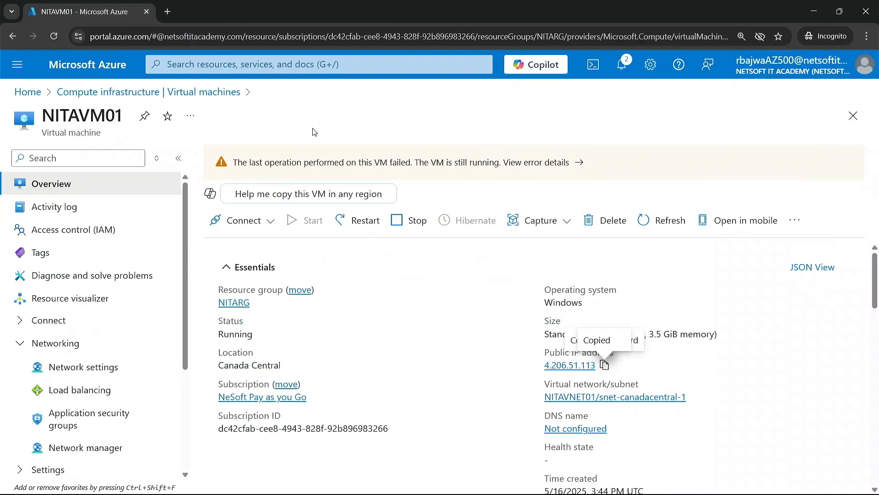
# Return to NITAVM01's network settings in the Azure portal and delete the inbound port rule AllowAnyRDPInbound.
pyautogui.click(85, 369)
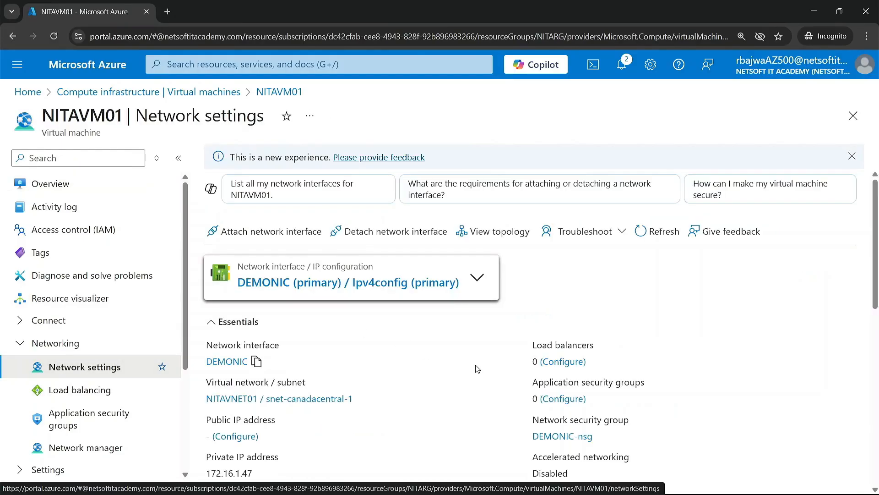
pyautogui.scroll(-10, 638, 306)
pyautogui.hscroll(4, 638, 305)
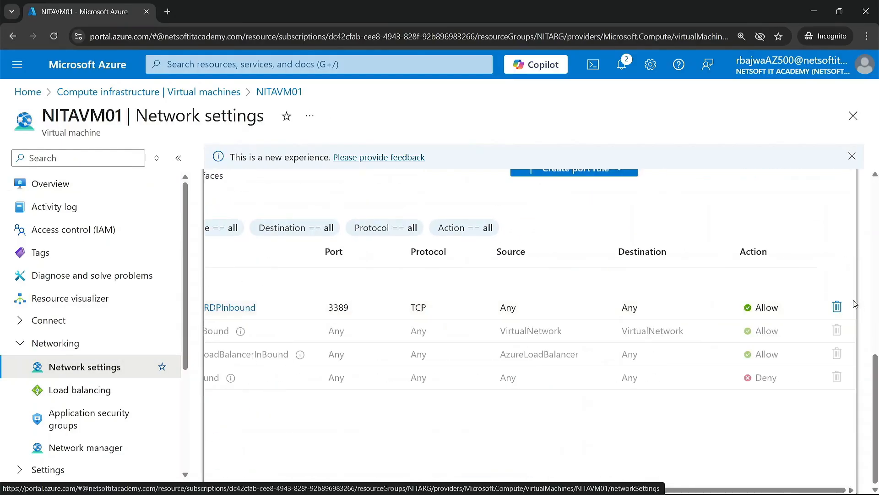
pyautogui.click(838, 306)
pyautogui.click(672, 403)
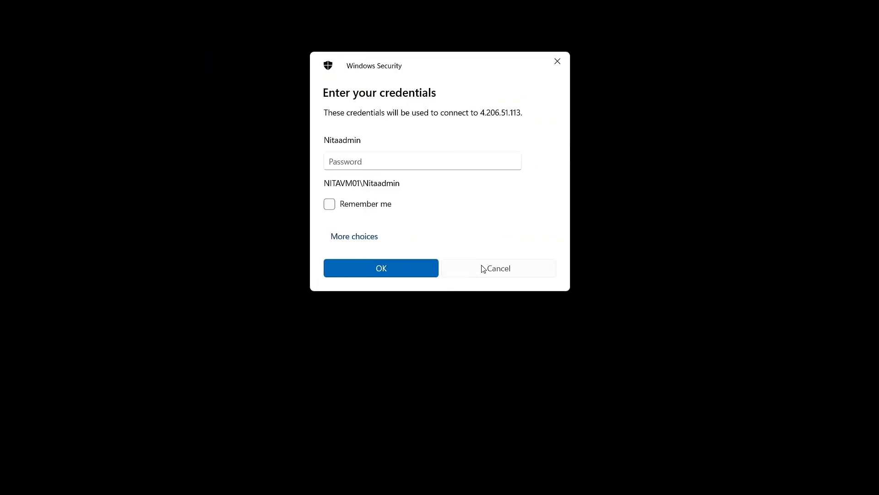
# Cancel the credentials prompt and retest the remote desktop connection to 4.206.51.113, cancelling each attempt.
pyautogui.click(492, 268)
pyautogui.click(486, 218)
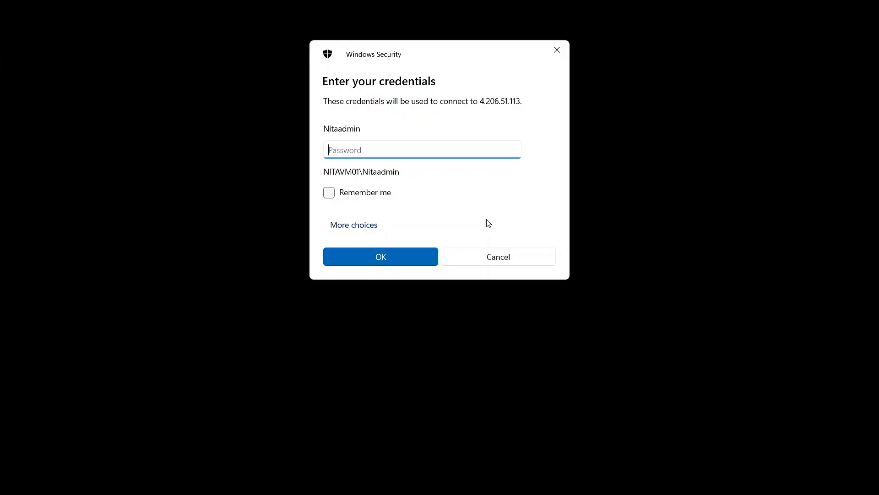
pyautogui.click(464, 258)
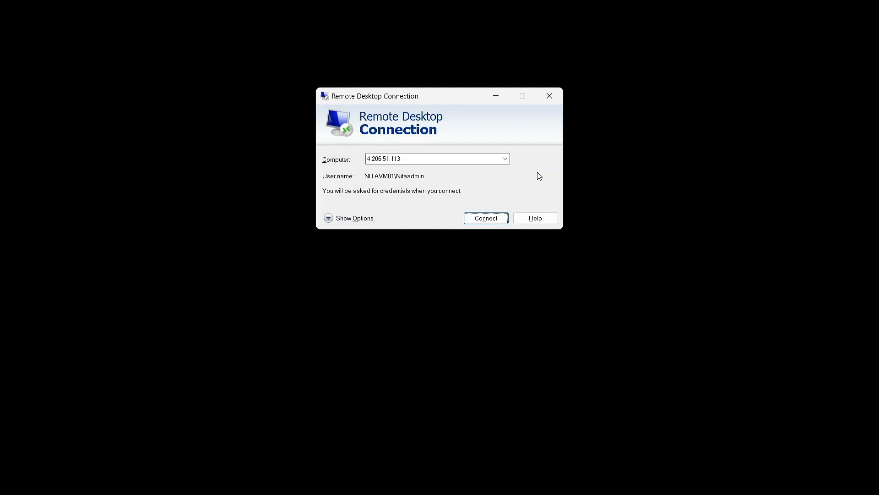
pyautogui.click(486, 219)
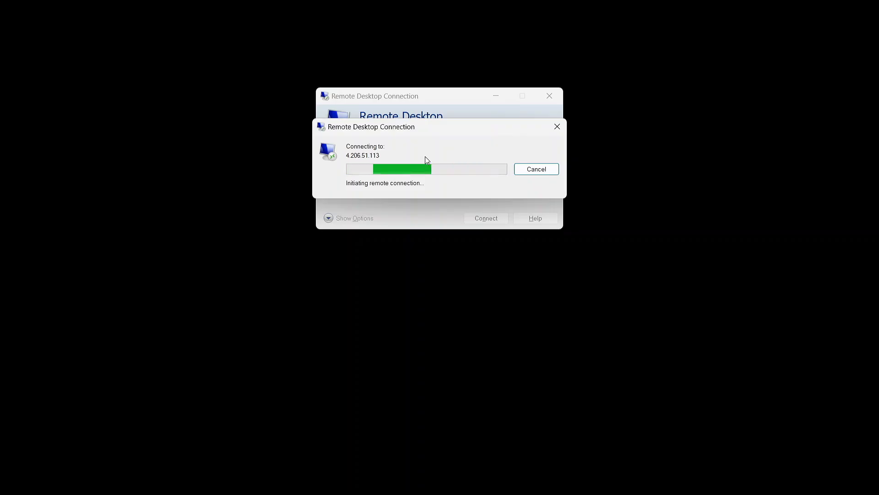
pyautogui.click(522, 169)
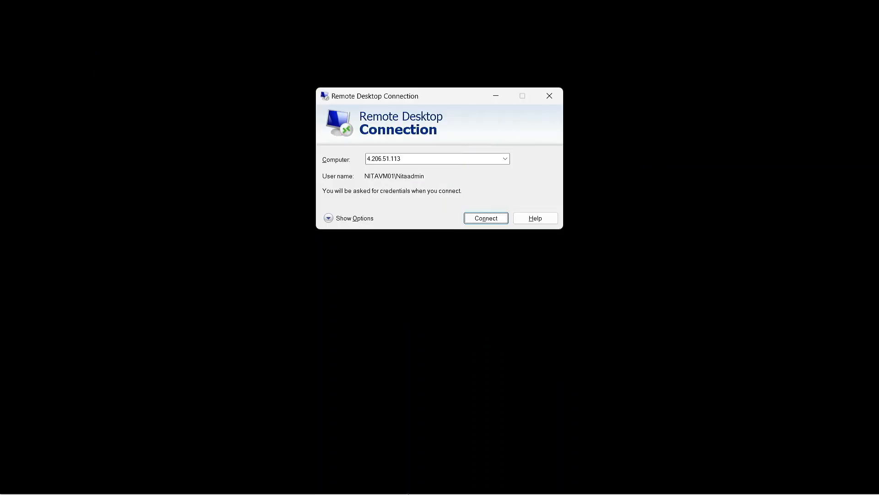
# Switch to Surfshark, examine the VPN connection's IP address details, and return to its main view.
pyautogui.moveTo(408, 494)
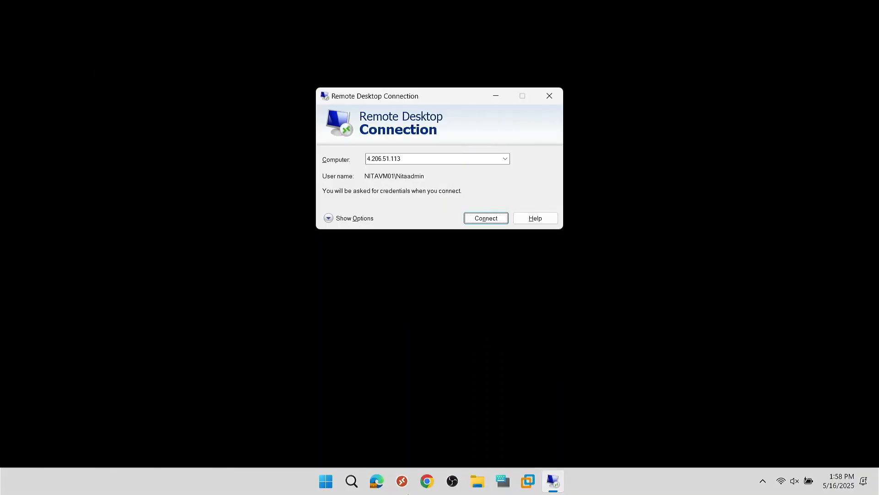
pyautogui.click(333, 479)
pyautogui.write('su')
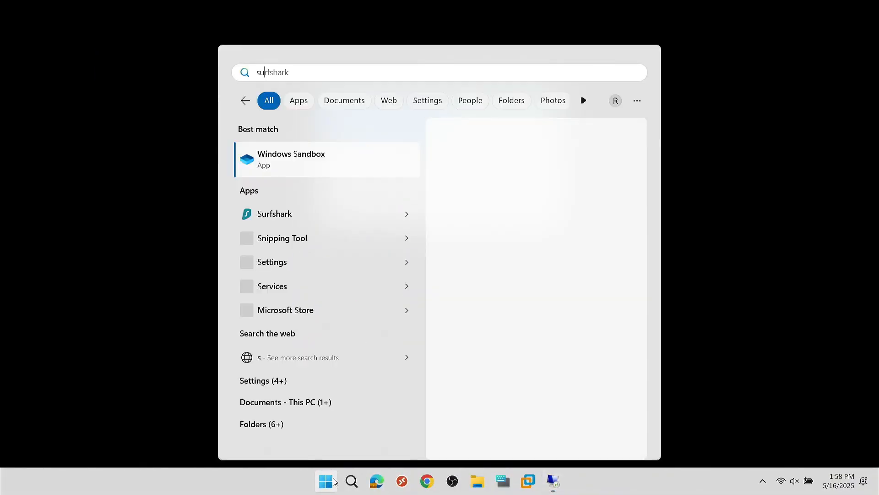
pyautogui.click(302, 160)
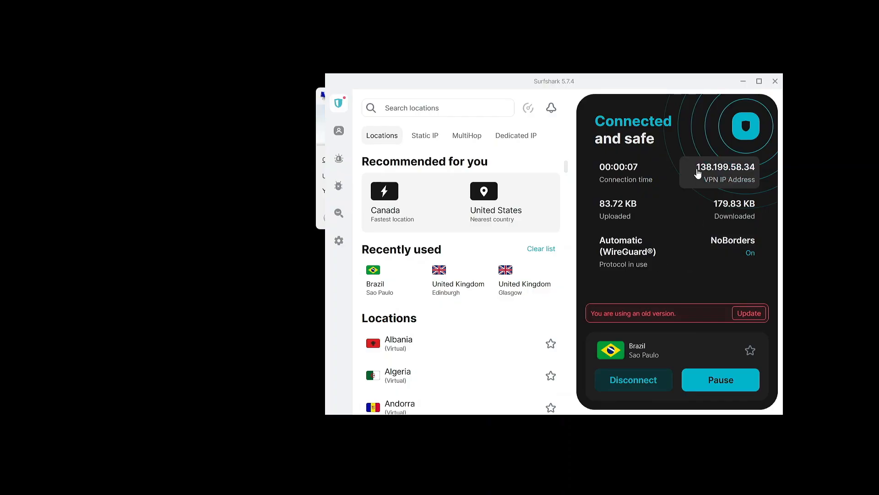
pyautogui.click(752, 173)
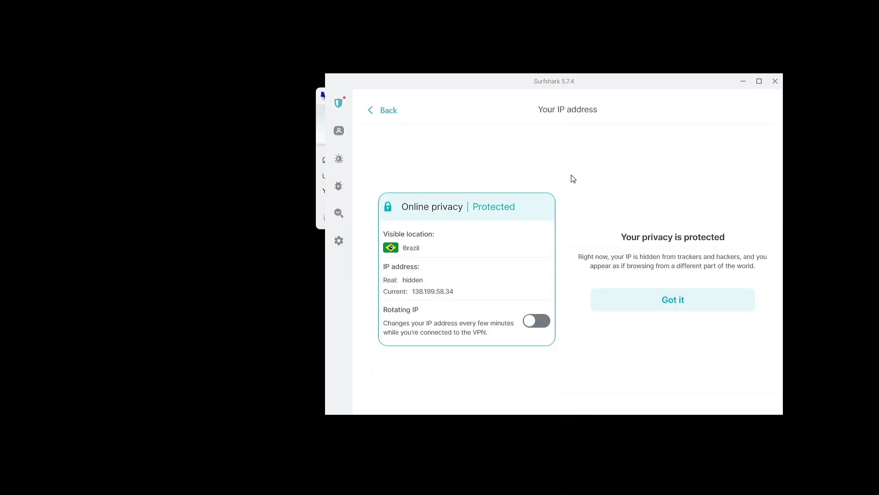
pyautogui.click(379, 114)
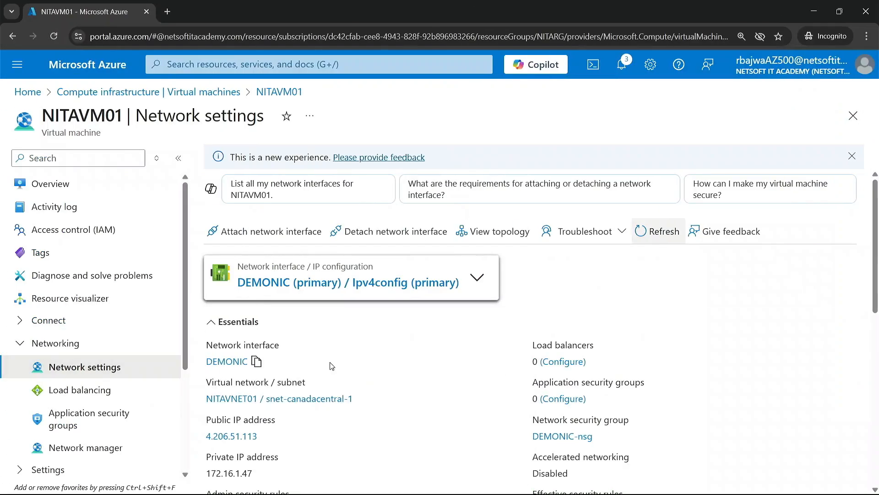
# Return to NITAVM01's network settings in the Azure portal and start another inbound port rule in DEMONIC-nsg.
pyautogui.scroll(-5, 293, 364)
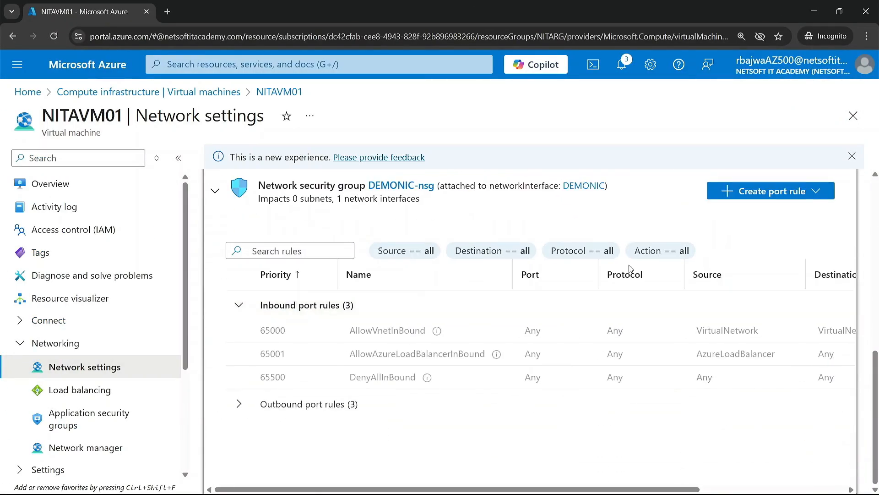
pyautogui.click(780, 192)
pyautogui.click(755, 214)
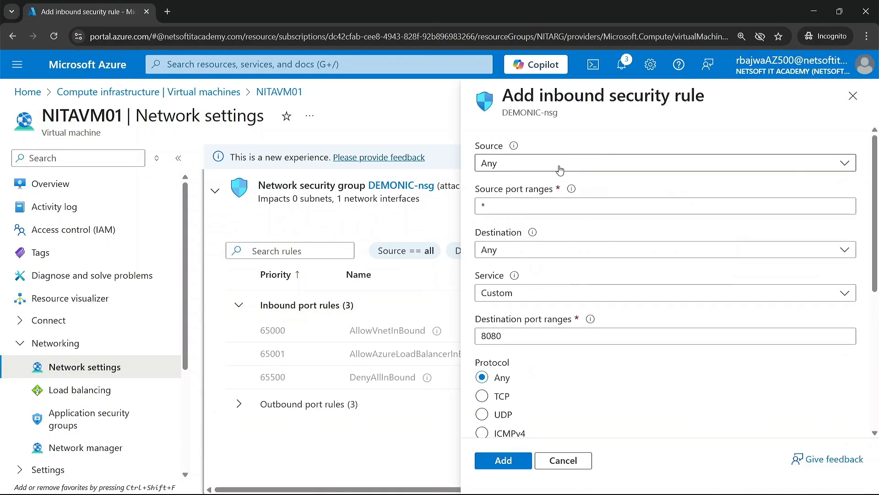
# Set the inbound rule's source to IP Addresses with the source address 138.199.58.34.
pyautogui.click(559, 170)
pyautogui.click(494, 205)
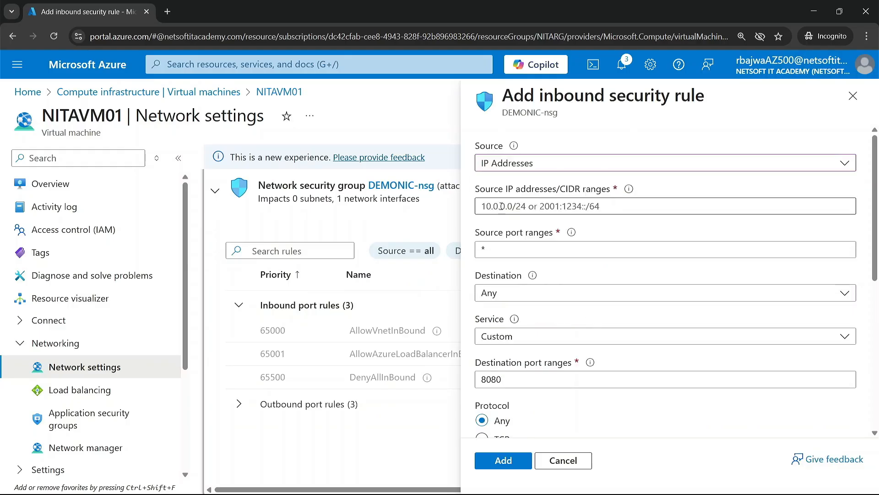
pyautogui.click(501, 206)
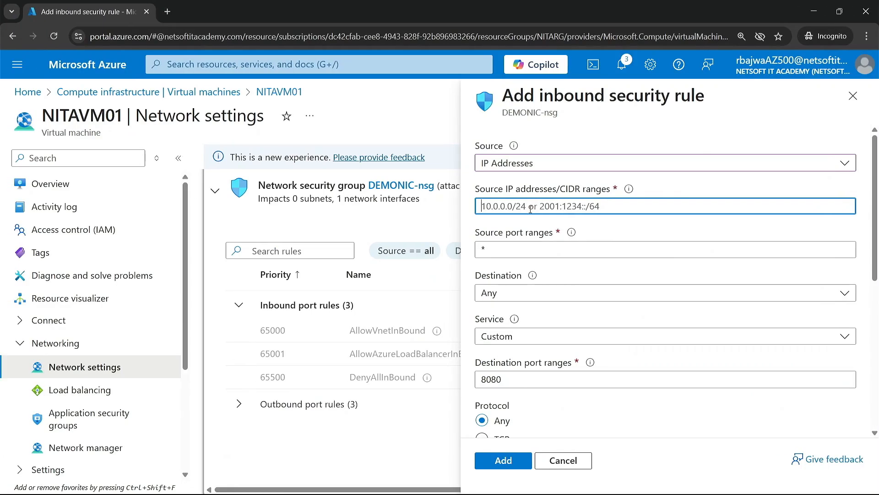
pyautogui.write('1')
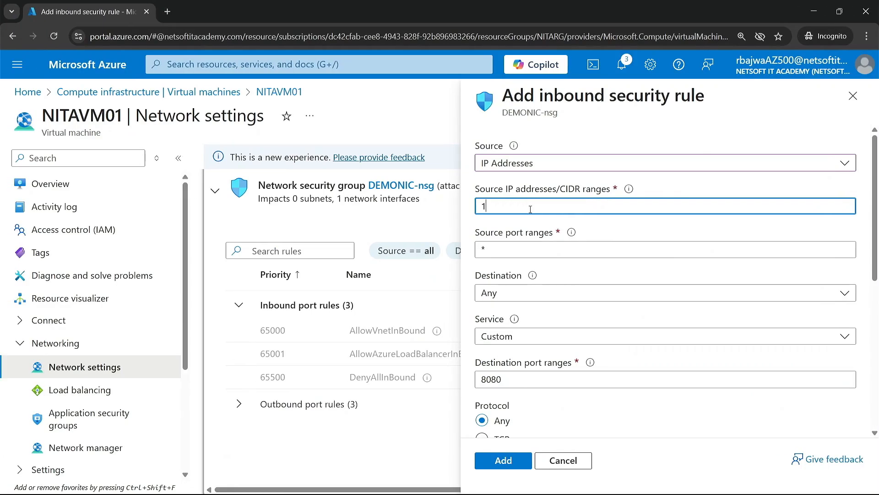
pyautogui.write('38.199.58.34')
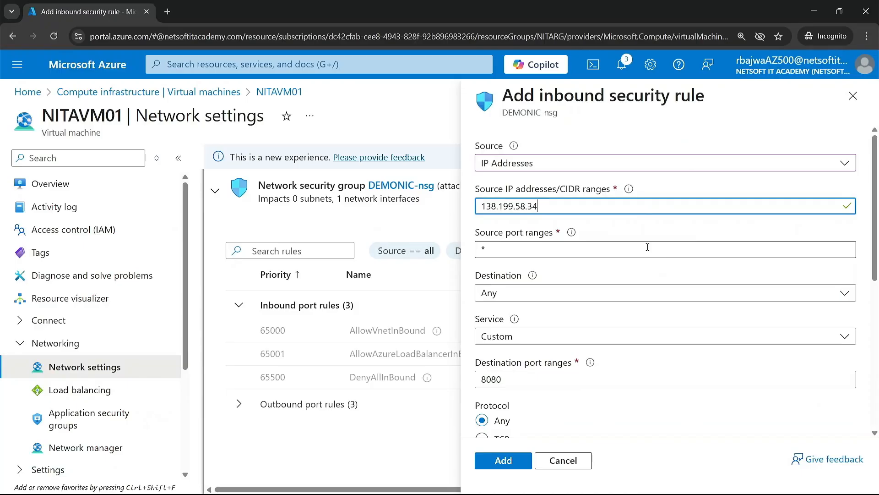
pyautogui.scroll(-6, 534, 365)
pyautogui.scroll(4, 527, 229)
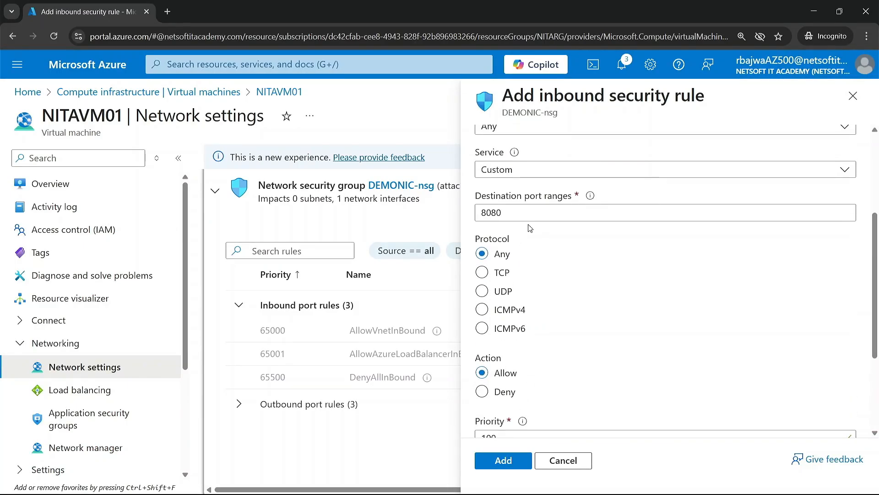
# Set the inbound rule's service to RDP with the Allow action and add the rule to DEMONIC-nsg.
pyautogui.click(516, 220)
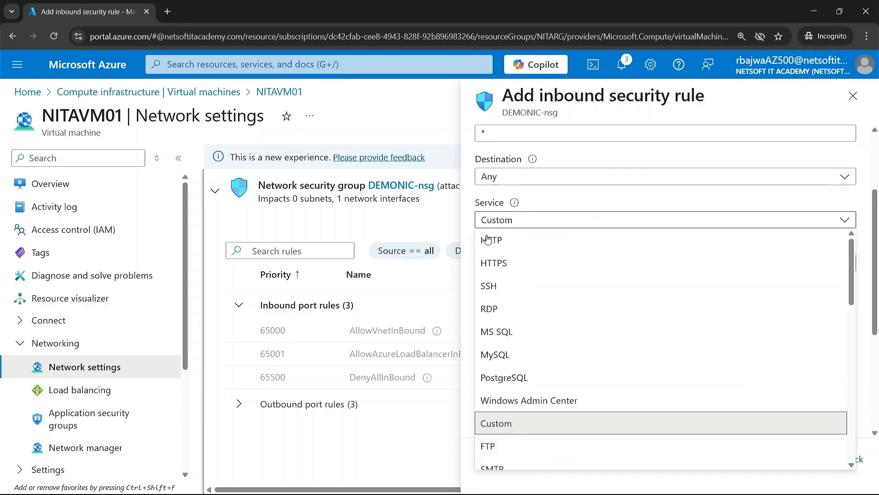
pyautogui.click(501, 310)
pyautogui.scroll(-5, 500, 369)
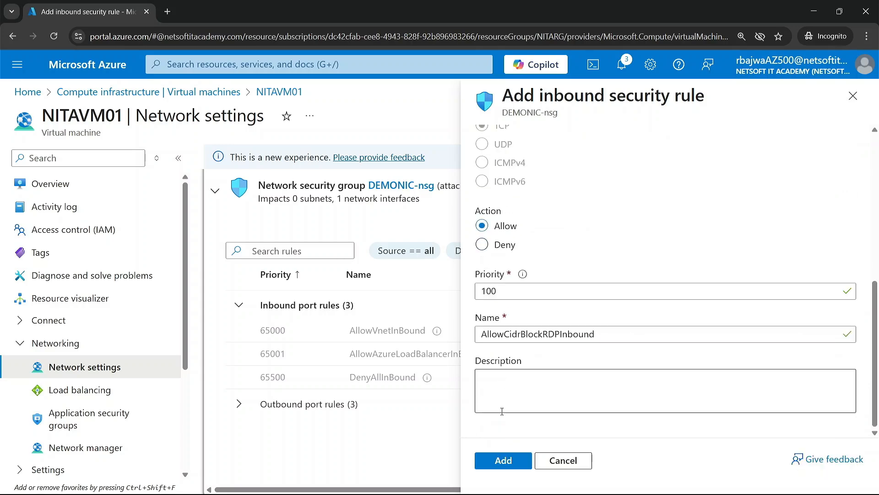
pyautogui.click(504, 460)
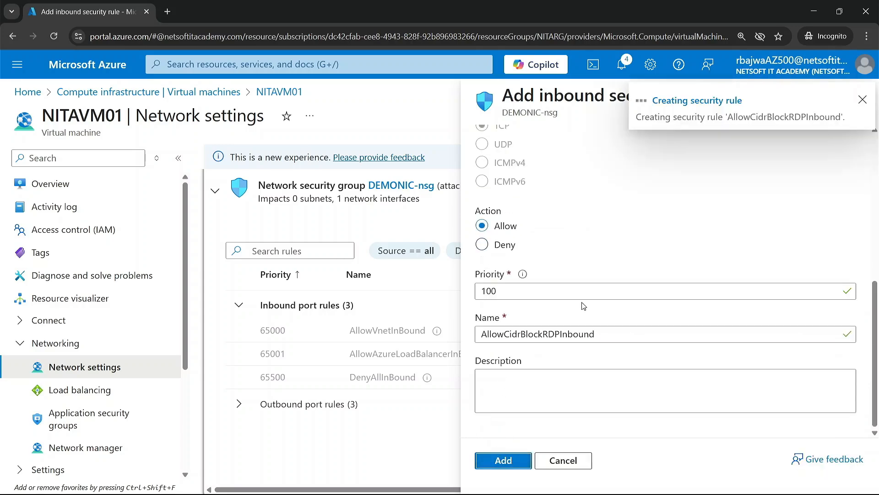
pyautogui.scroll(5, 603, 287)
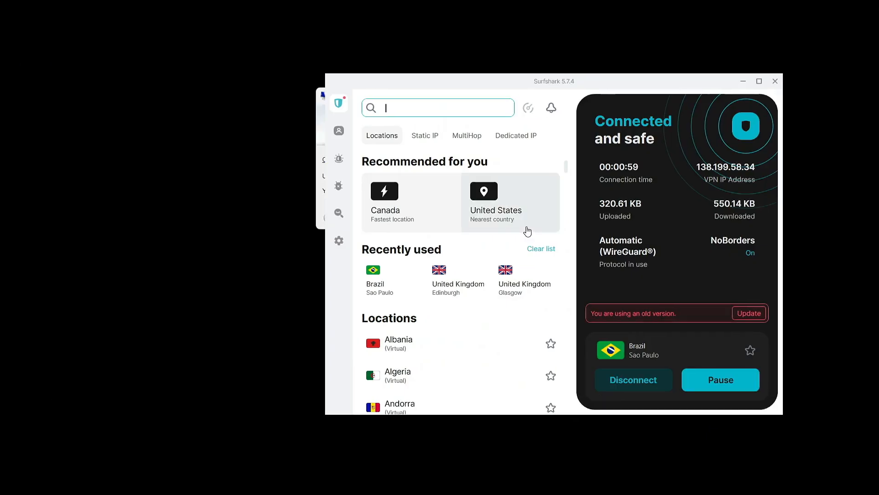
# Switch to Remote Desktop Connection, arrange it over the Surfshark window with the VPN address visible, and test connecting to 4.206.51.113.
pyautogui.moveTo(443, 82); pyautogui.dragTo(525, 88)
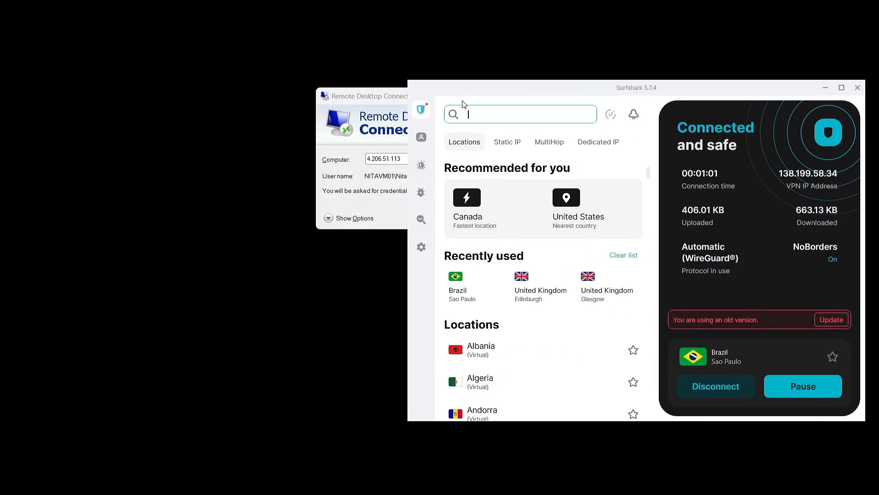
pyautogui.moveTo(387, 105); pyautogui.dragTo(207, 110)
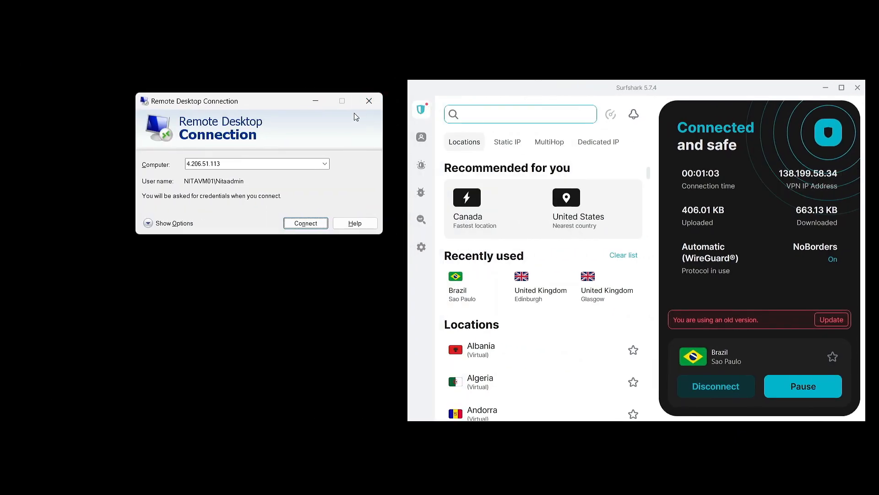
pyautogui.moveTo(264, 101); pyautogui.dragTo(524, 125)
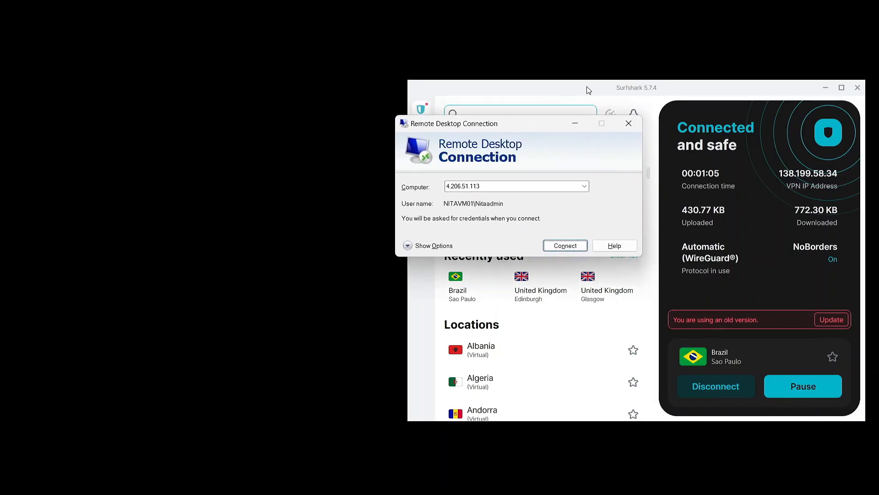
pyautogui.moveTo(587, 88); pyautogui.dragTo(430, 92)
pyautogui.press('super+Tab')
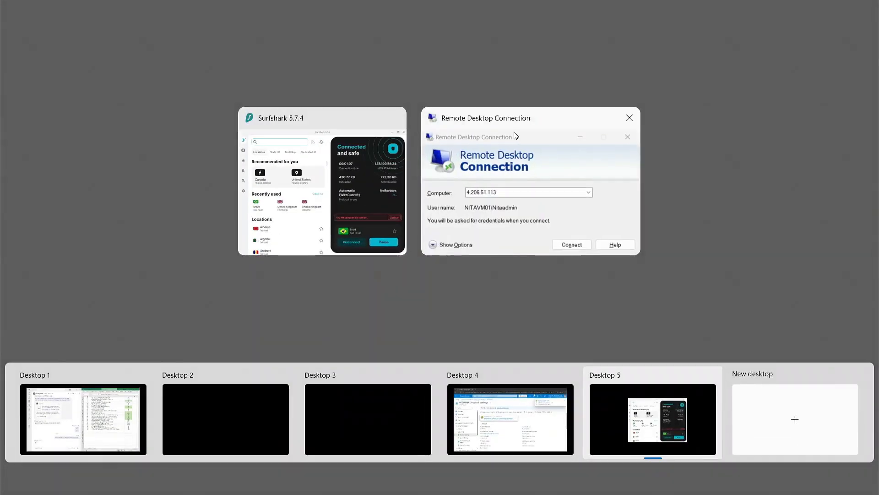
pyautogui.click(514, 135)
pyautogui.moveTo(485, 130); pyautogui.dragTo(358, 157)
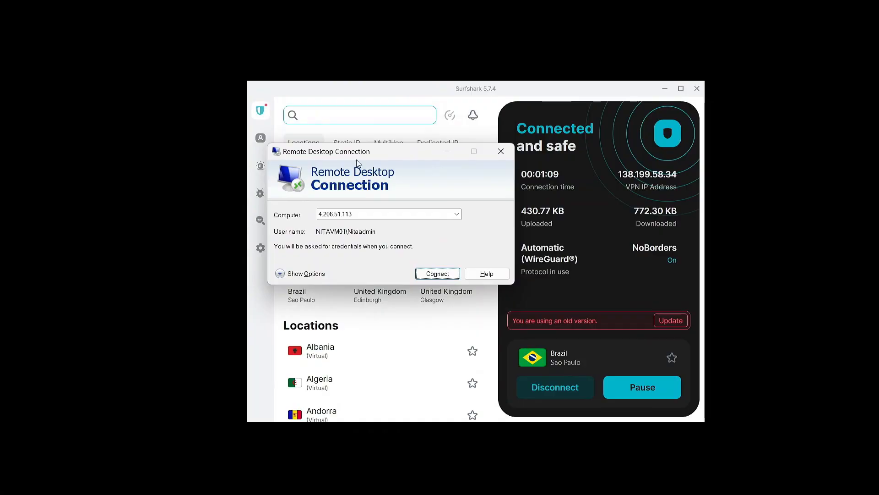
pyautogui.doubleClick(335, 218)
pyautogui.click(438, 274)
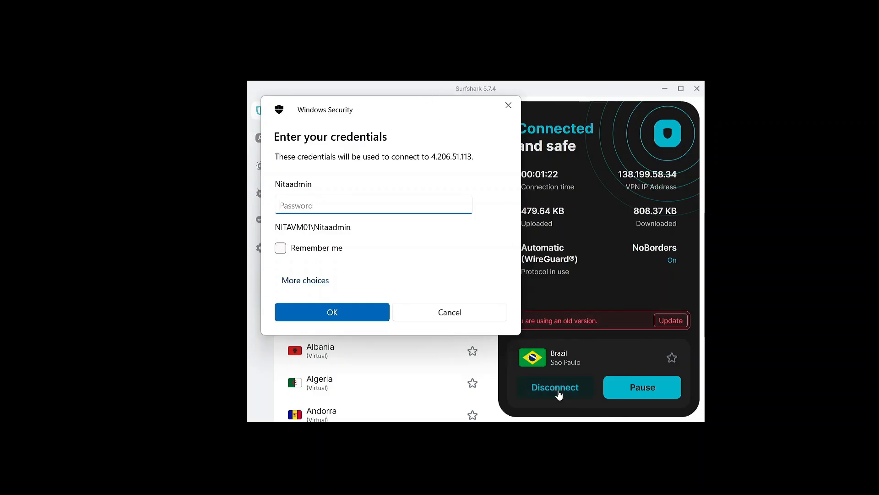
# Disconnect and minimize the Surfshark VPN, and retry the remote desktop connection to 4.206.51.113 after cancelling the credentials prompt.
pyautogui.click(557, 390)
pyautogui.click(665, 88)
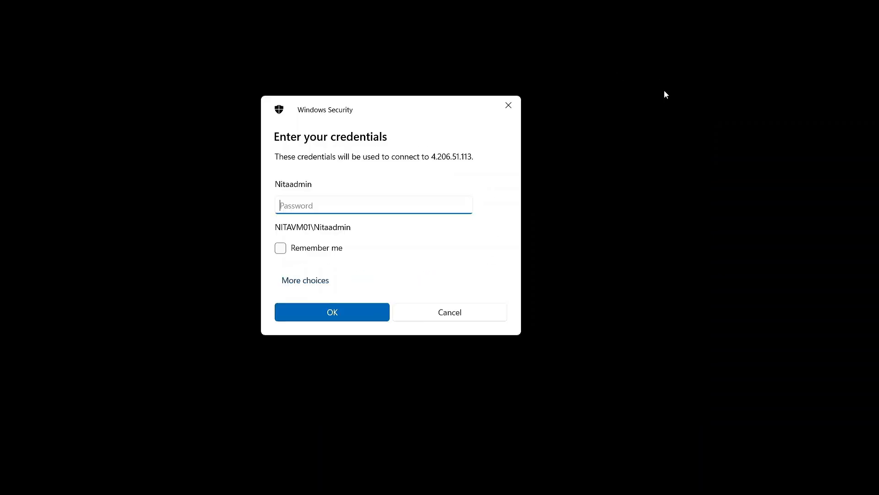
pyautogui.moveTo(405, 104); pyautogui.dragTo(478, 92)
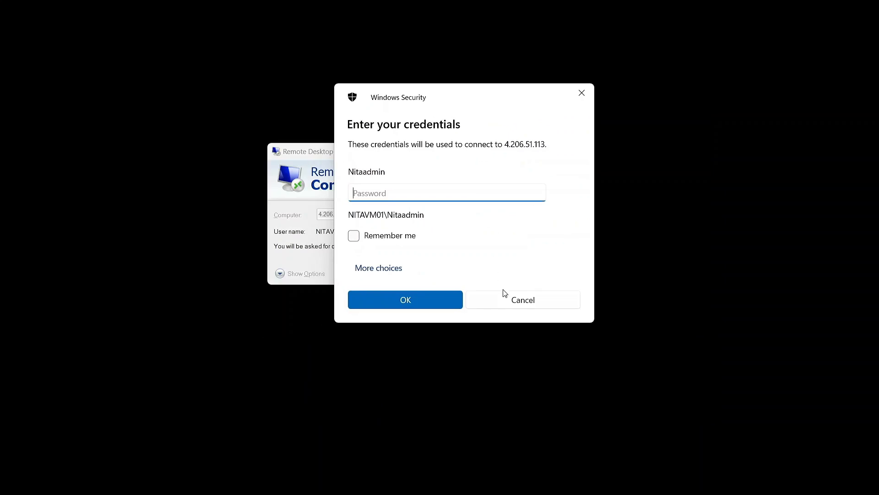
pyautogui.click(505, 300)
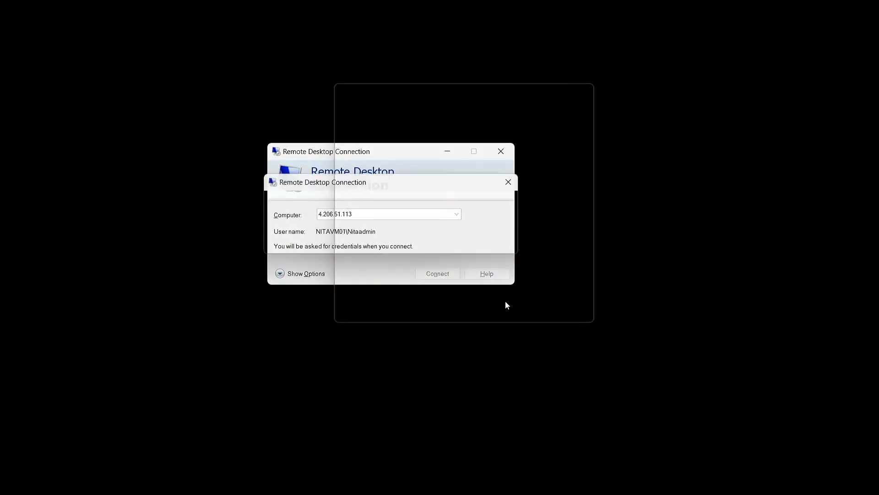
pyautogui.click(453, 277)
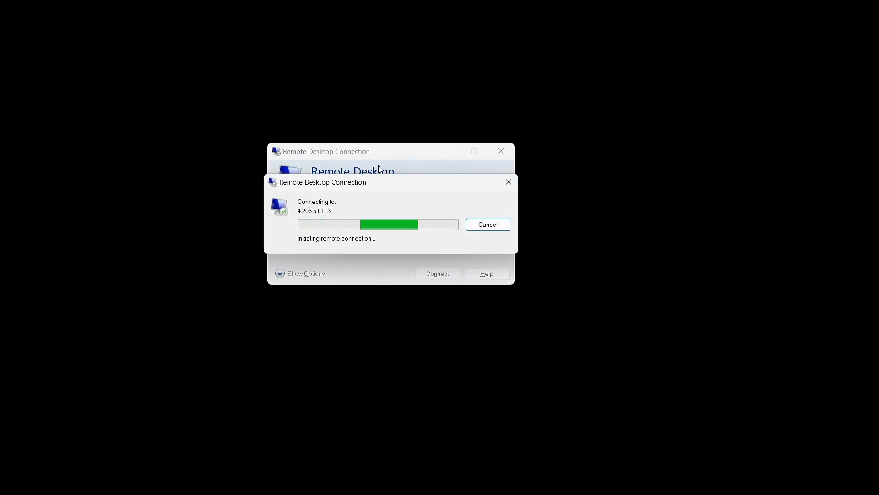